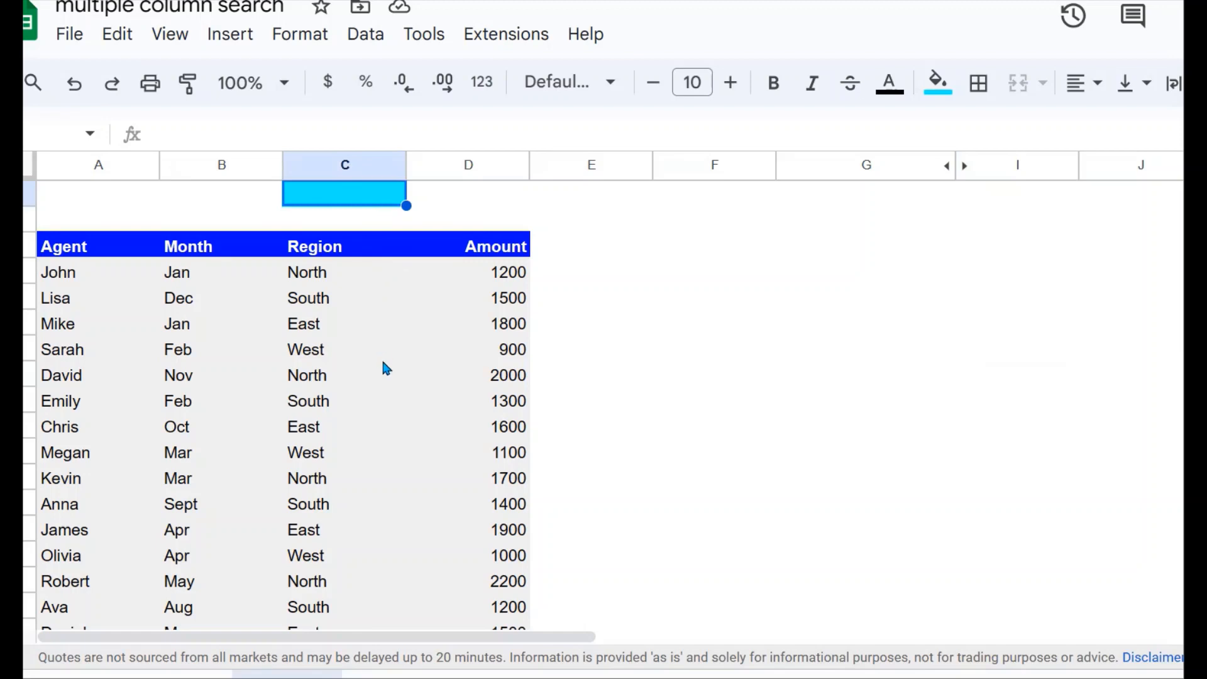
Filter the agent table by entering "j" in search cell C1 and inspect the matching rows
text(j)
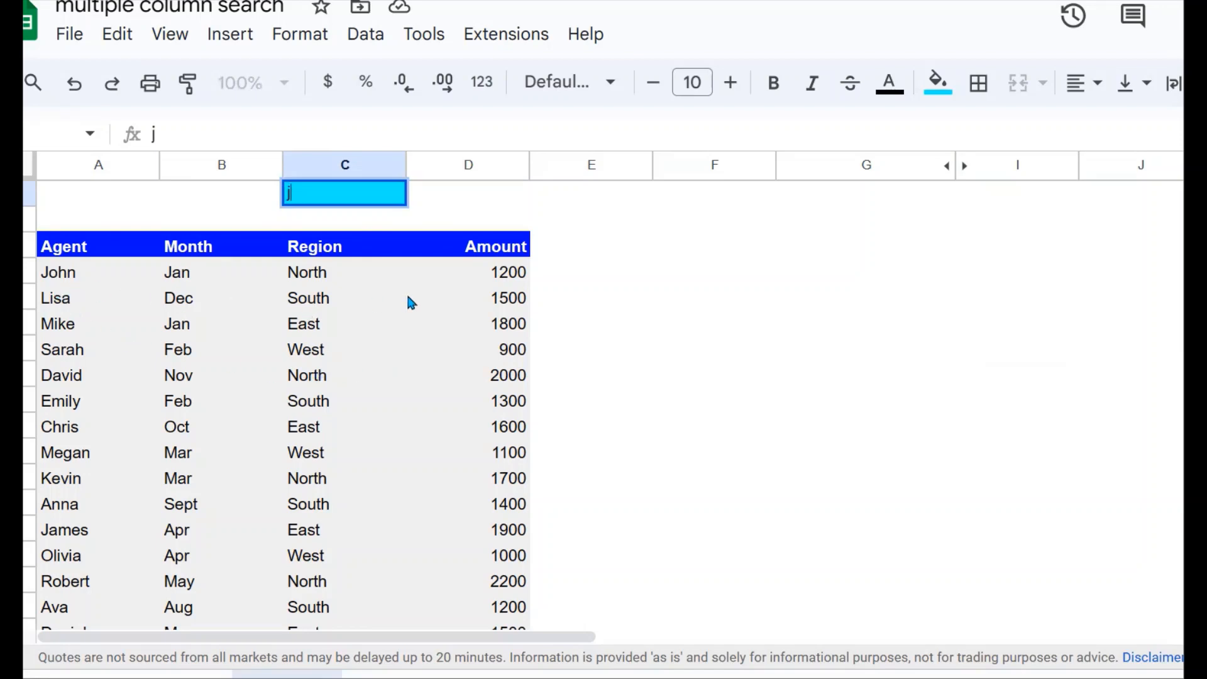
key(Return)
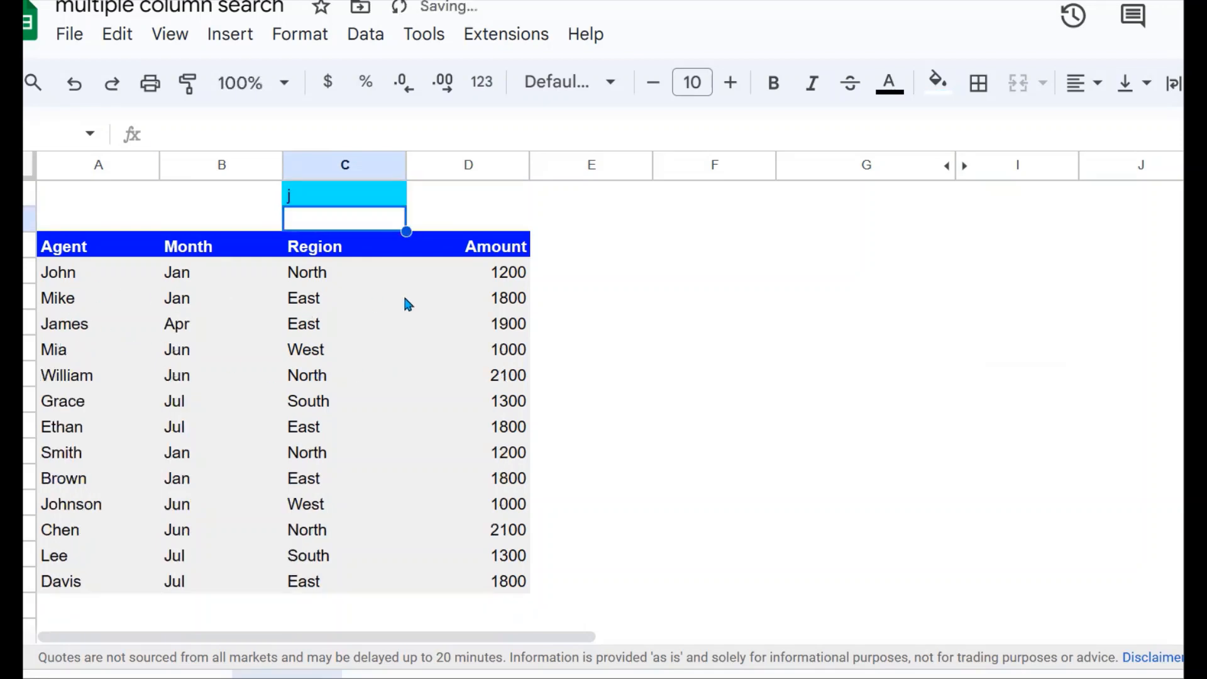
click(677, 240)
click(87, 280)
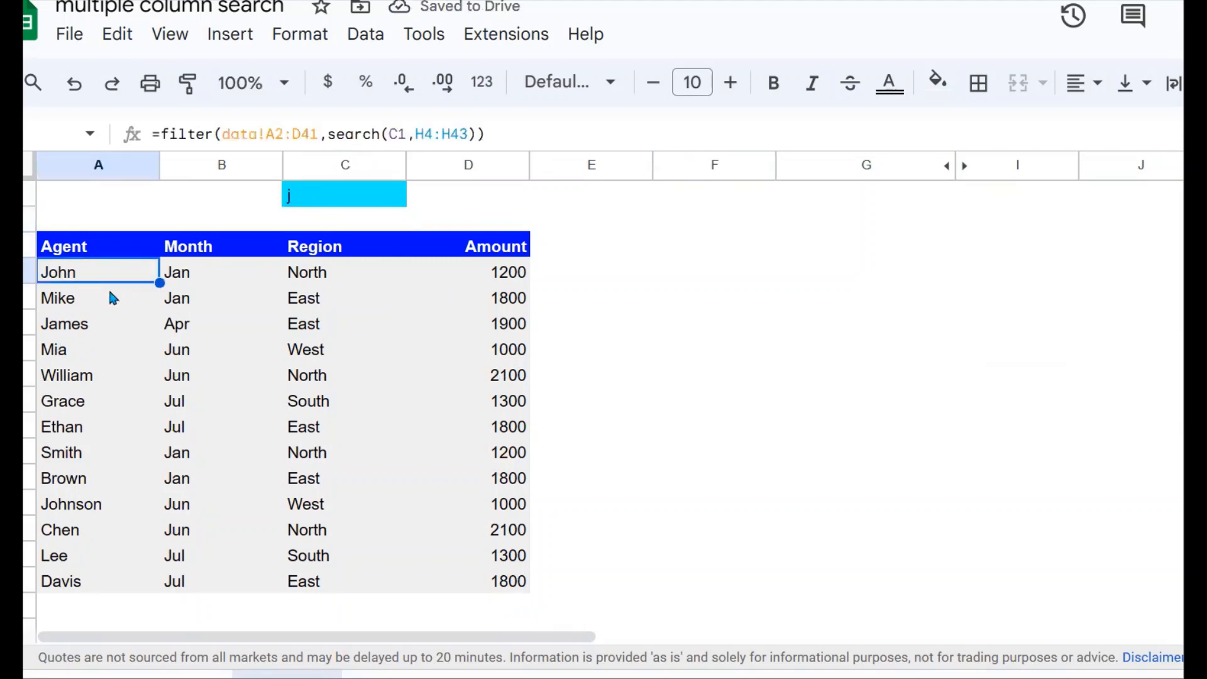
drag(89, 293, 453, 311)
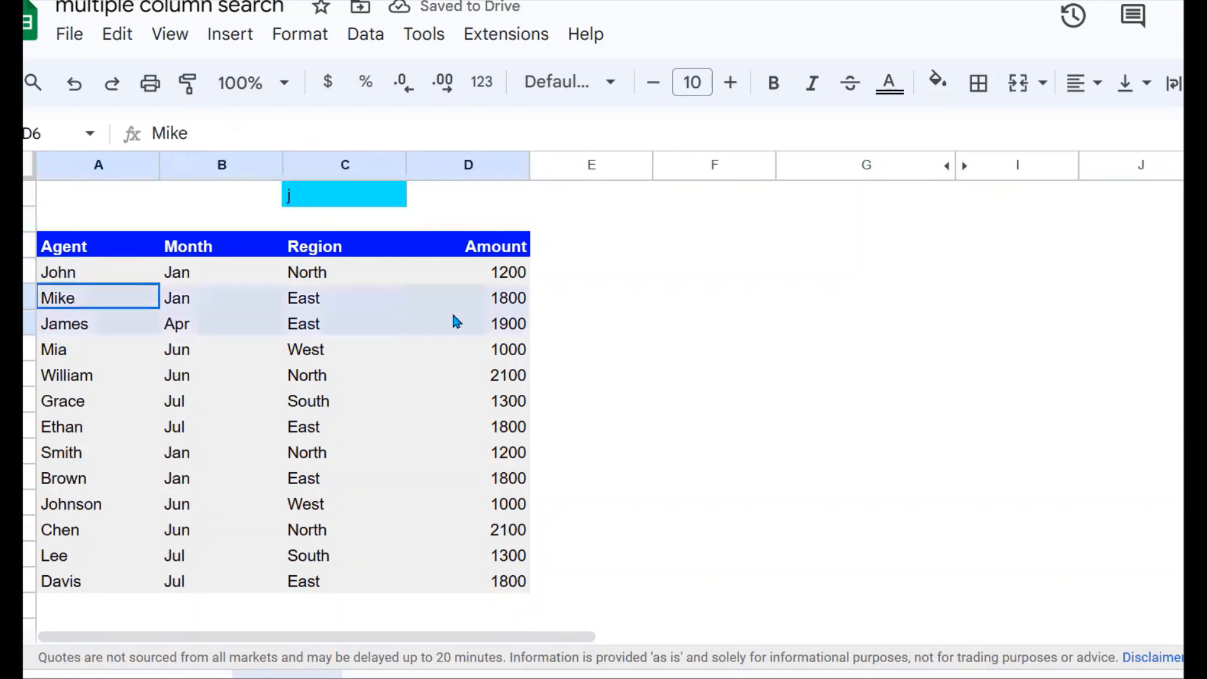
click(250, 297)
click(87, 327)
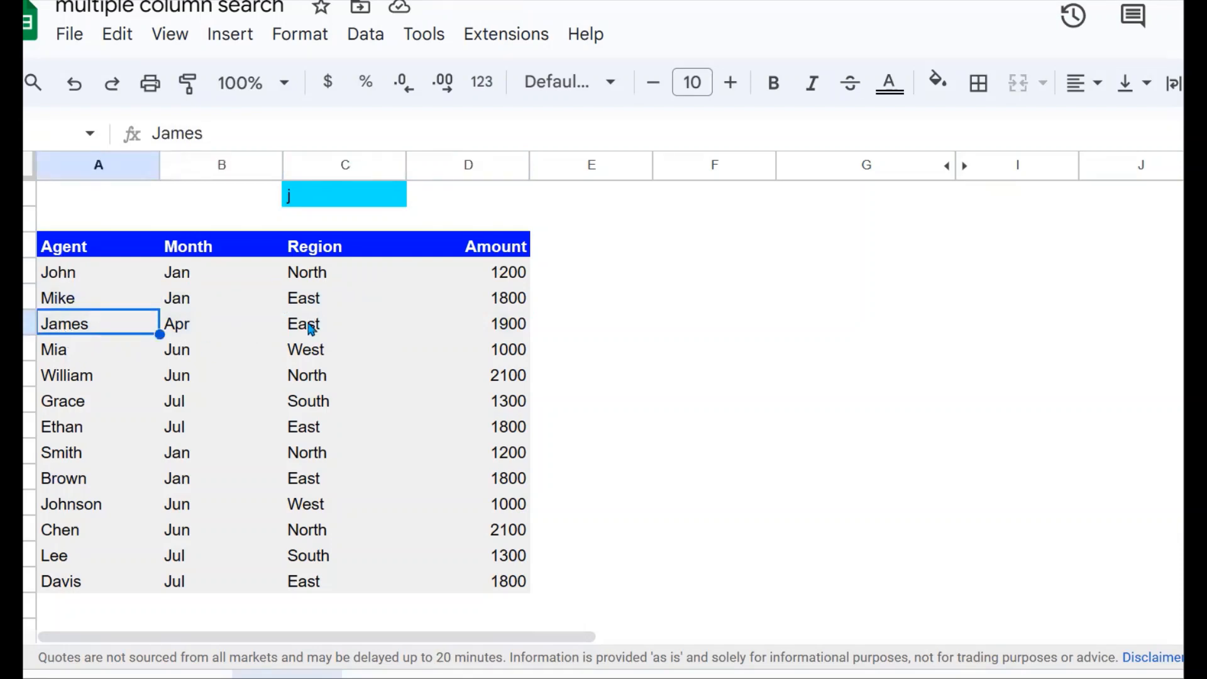
Change the search term in C1 to "jo" and check the matching agents and months
double_click(314, 192)
key(BackSpace)
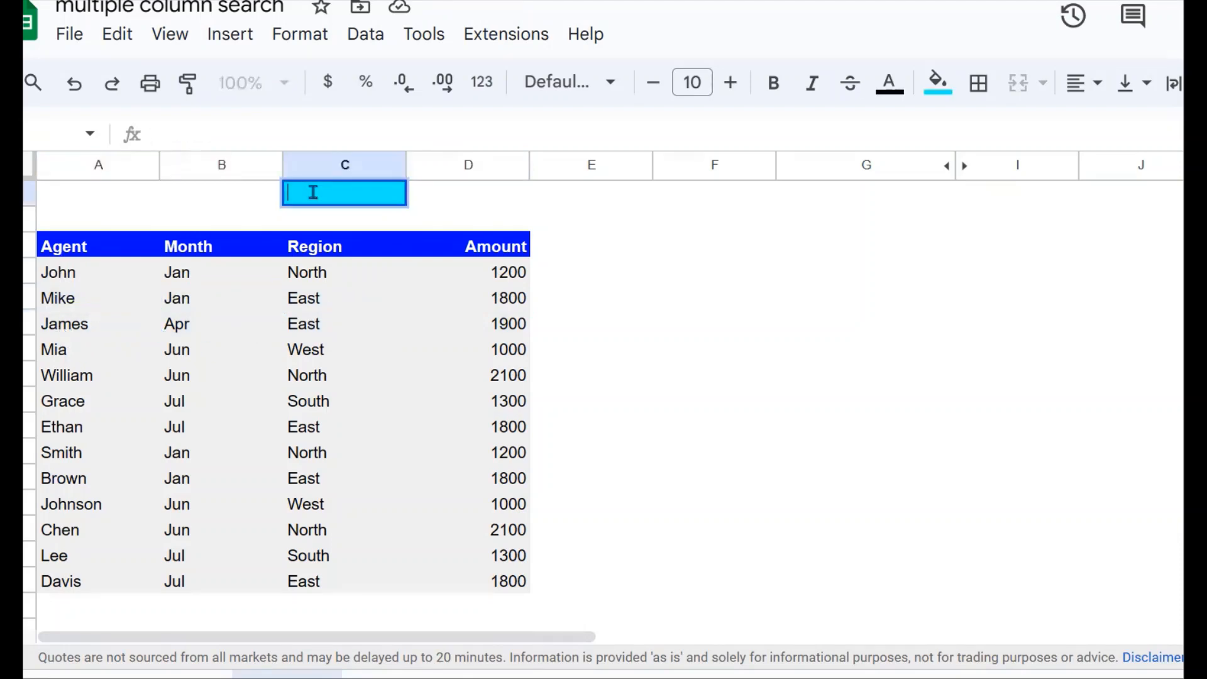
text(jo)
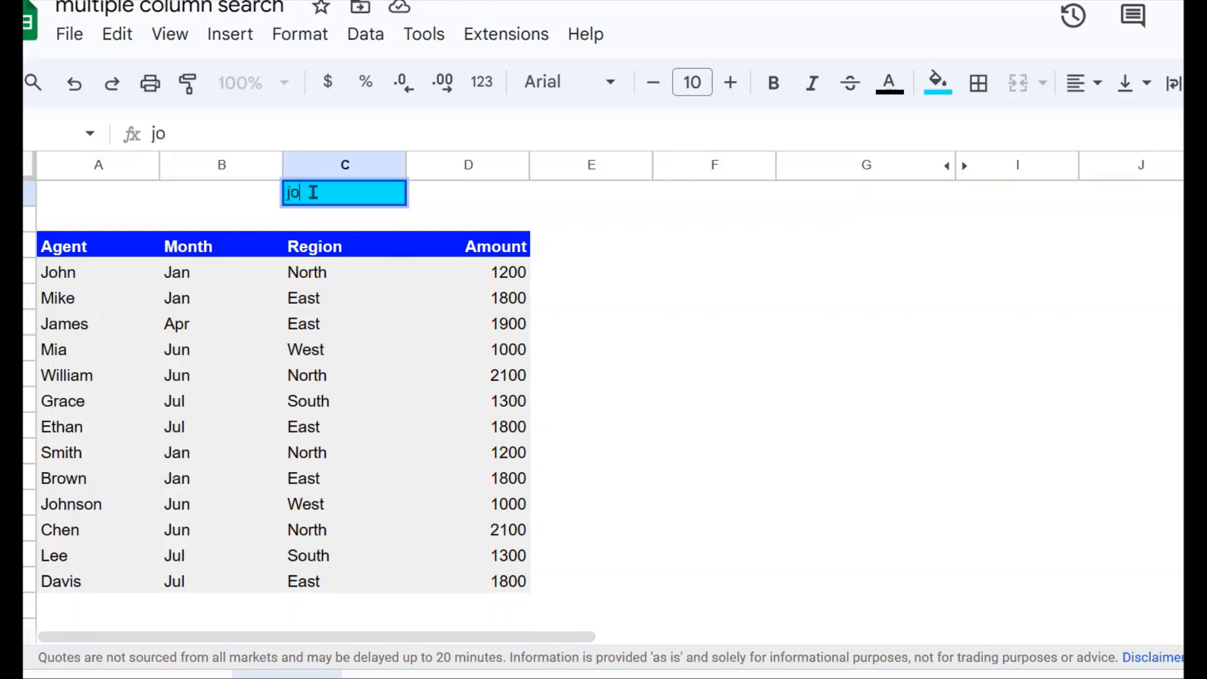
key(Return)
click(72, 277)
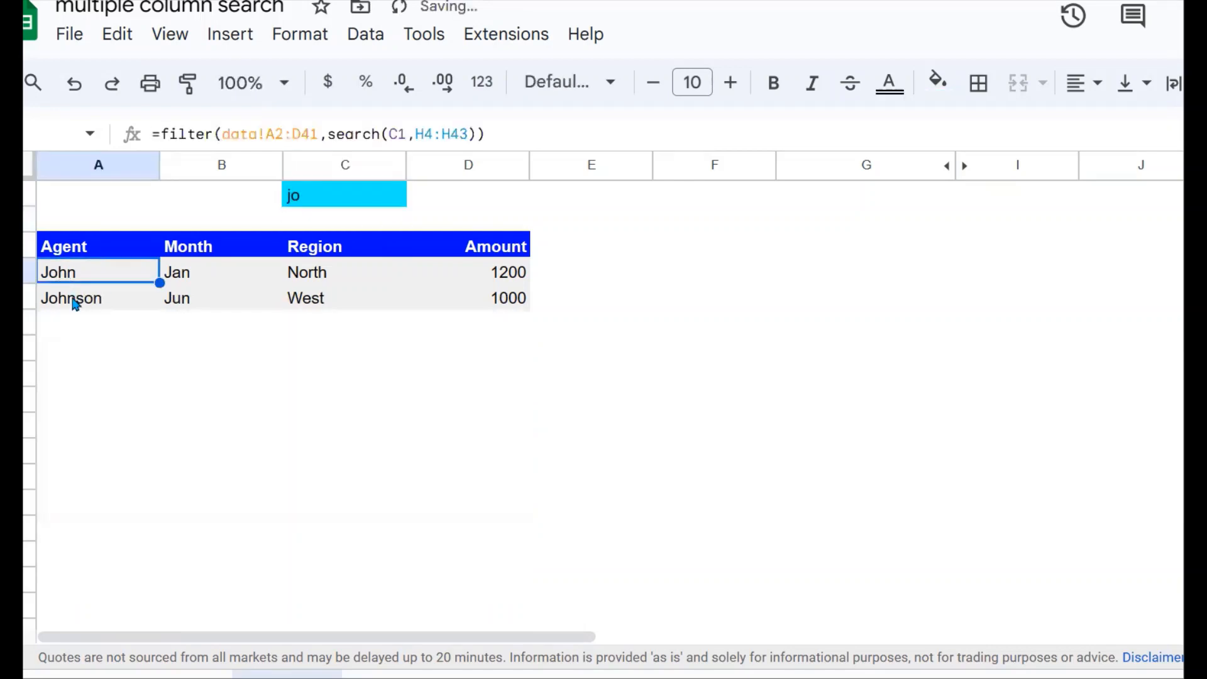
click(89, 296)
click(199, 279)
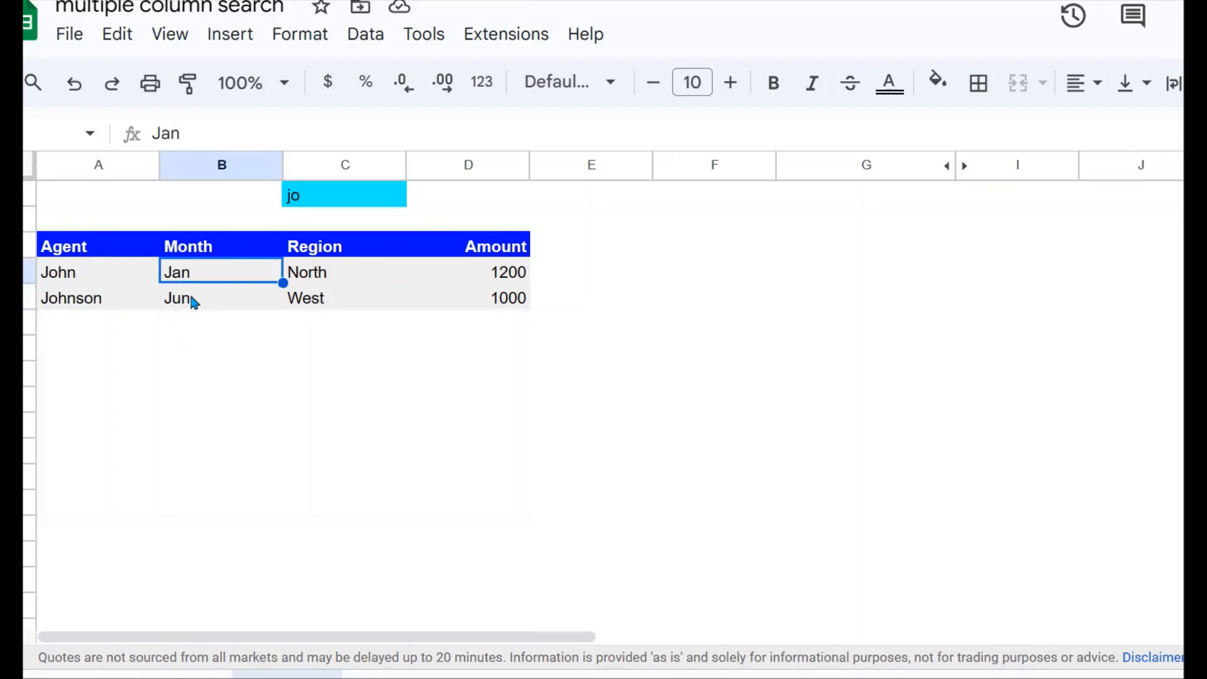
Replace the search term in C1 with "jan" to filter the table by month
double_click(316, 195)
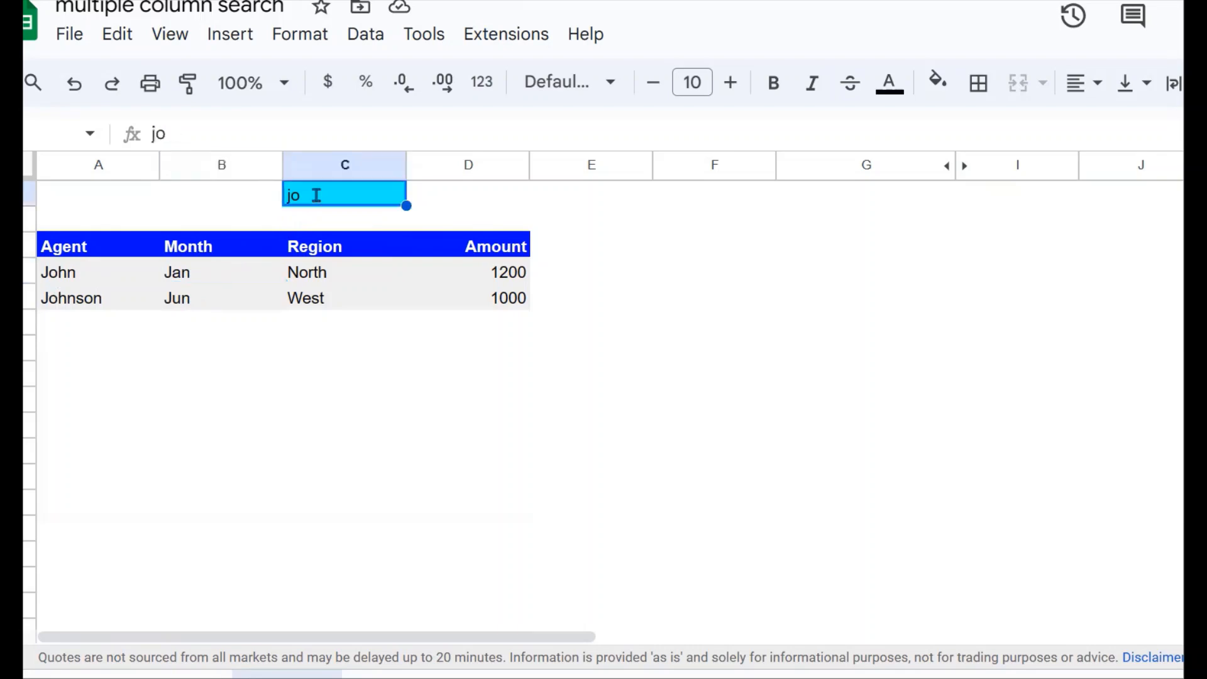
key(BackSpace)
key(BackSpace)
text(jan)
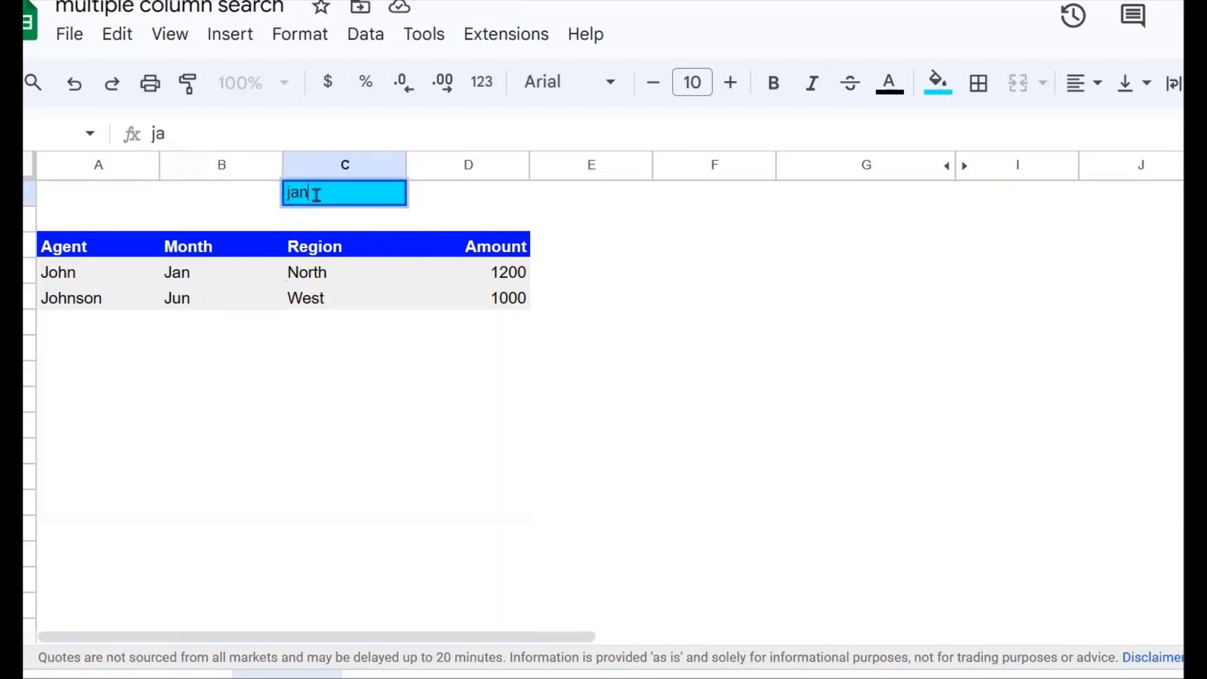
key(Return)
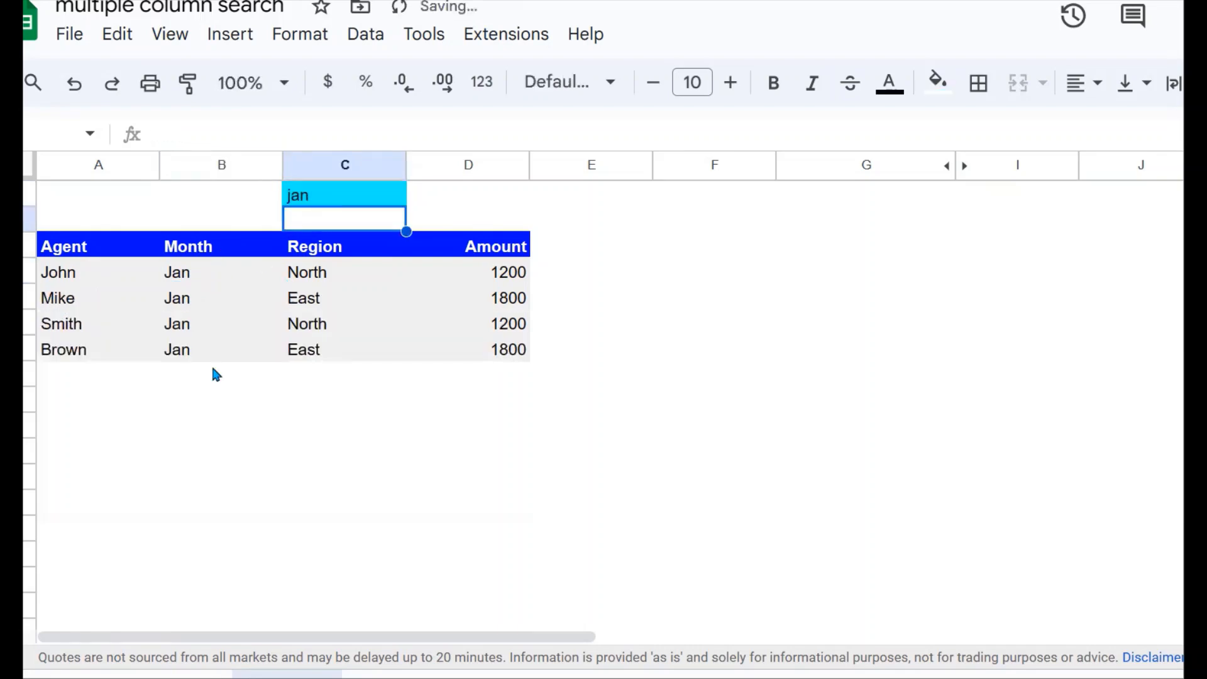
Shorten the search term in C1 to "ja" and inspect the first matching row
click(321, 200)
double_click(321, 200)
key(BackSpace)
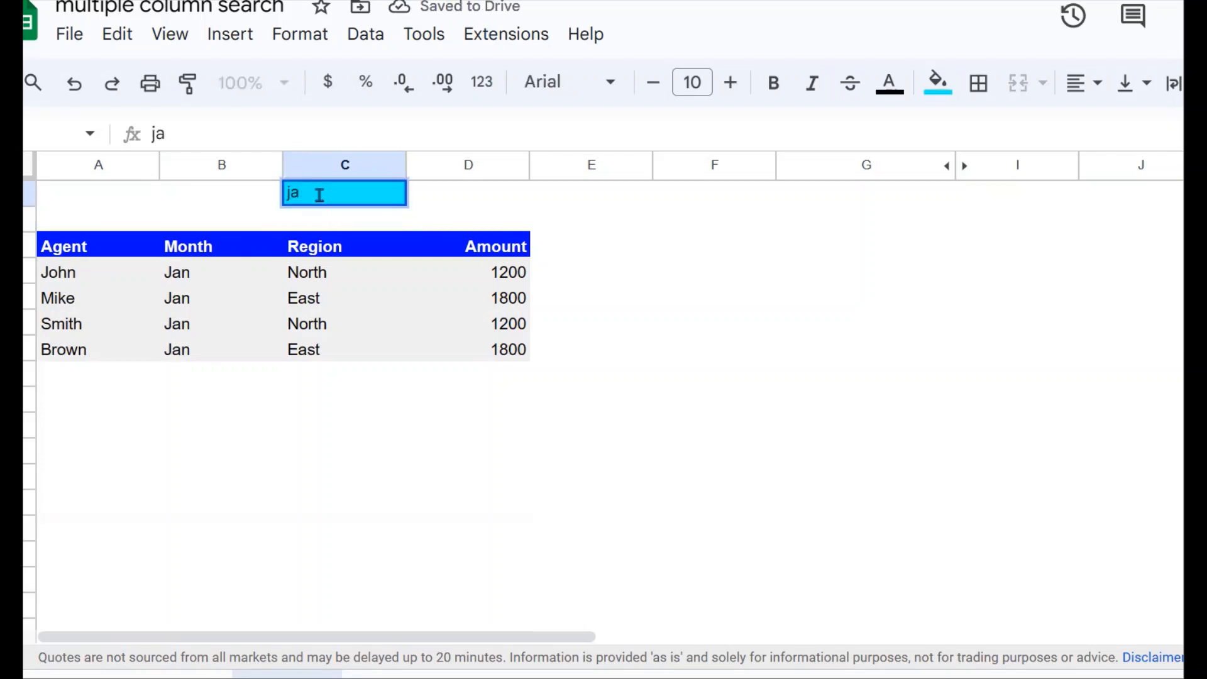
key(Return)
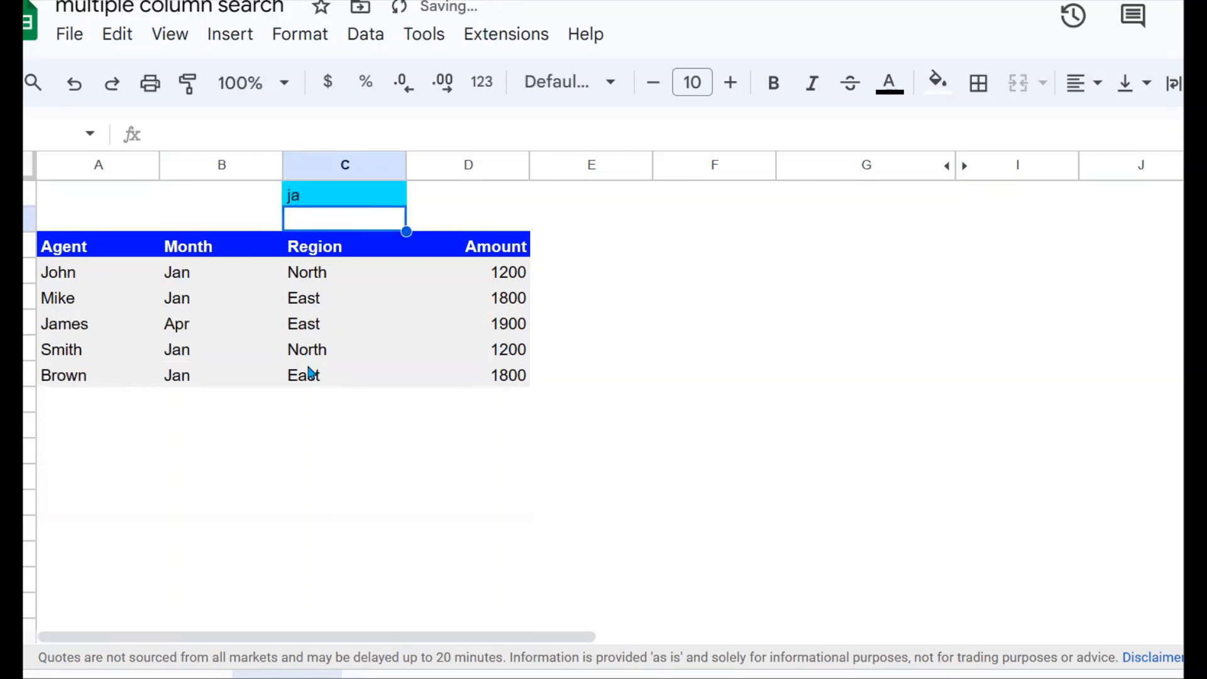
drag(78, 283, 516, 284)
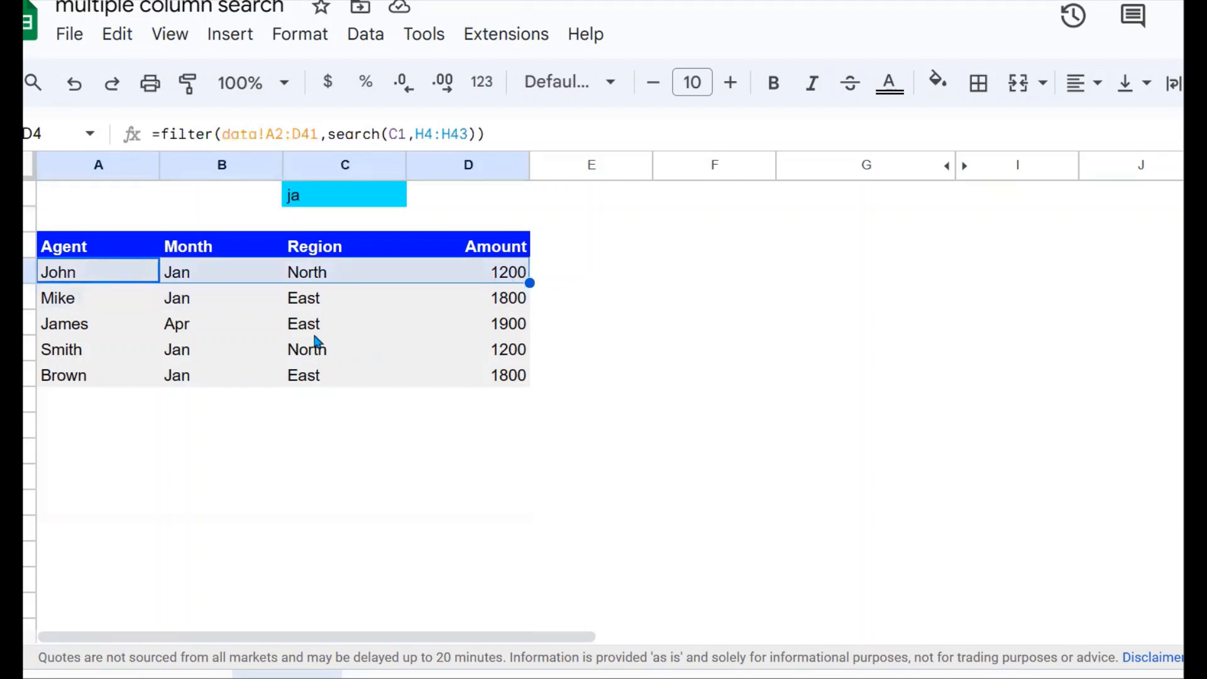
Filter the table by amount using 1000 as the search term in C1
double_click(321, 194)
key(BackSpace)
key(BackSpace)
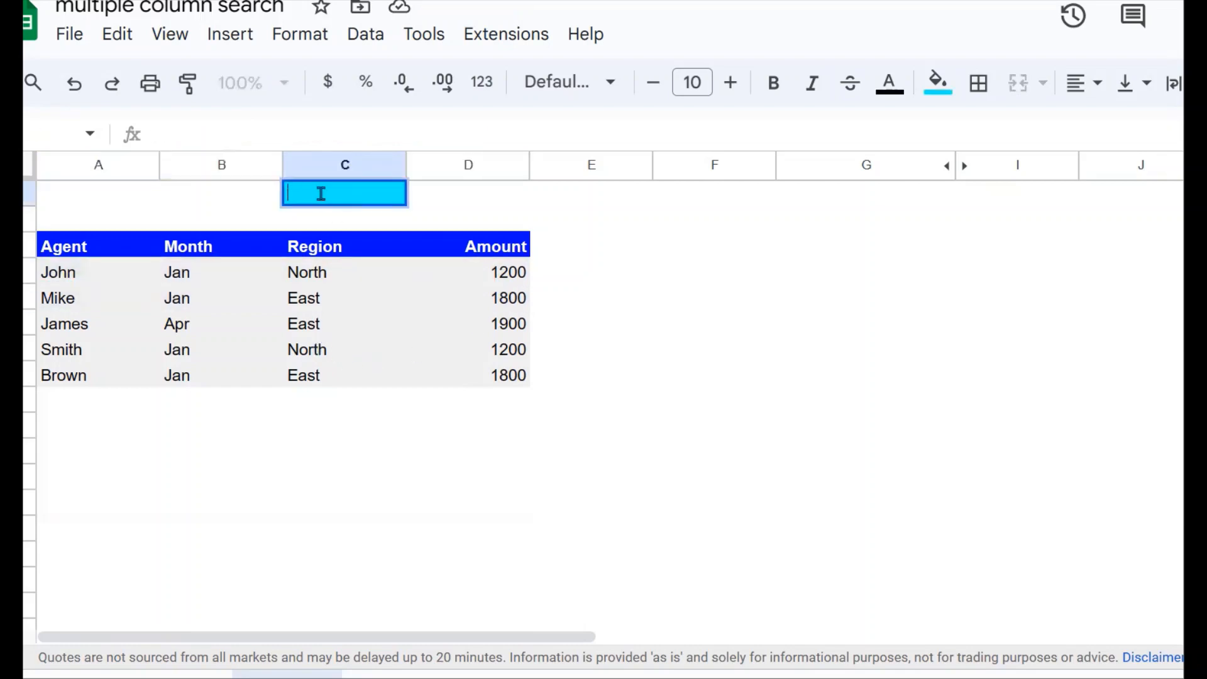
text(100)
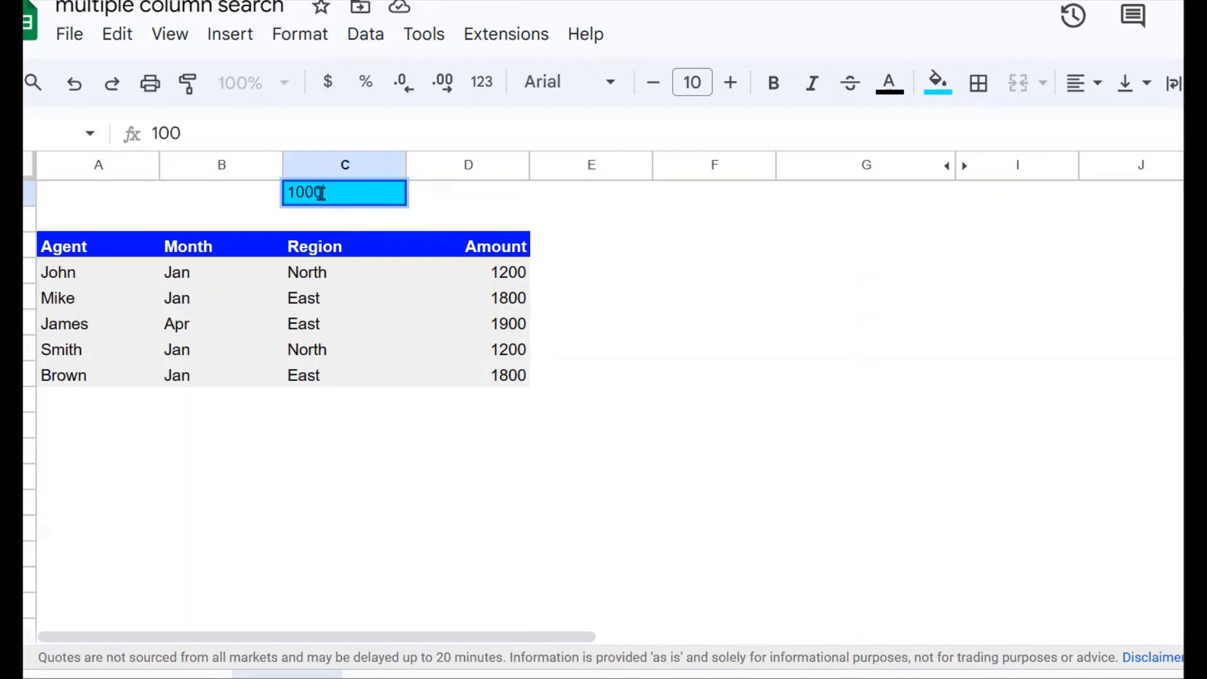
text(0)
key(Return)
click(528, 302)
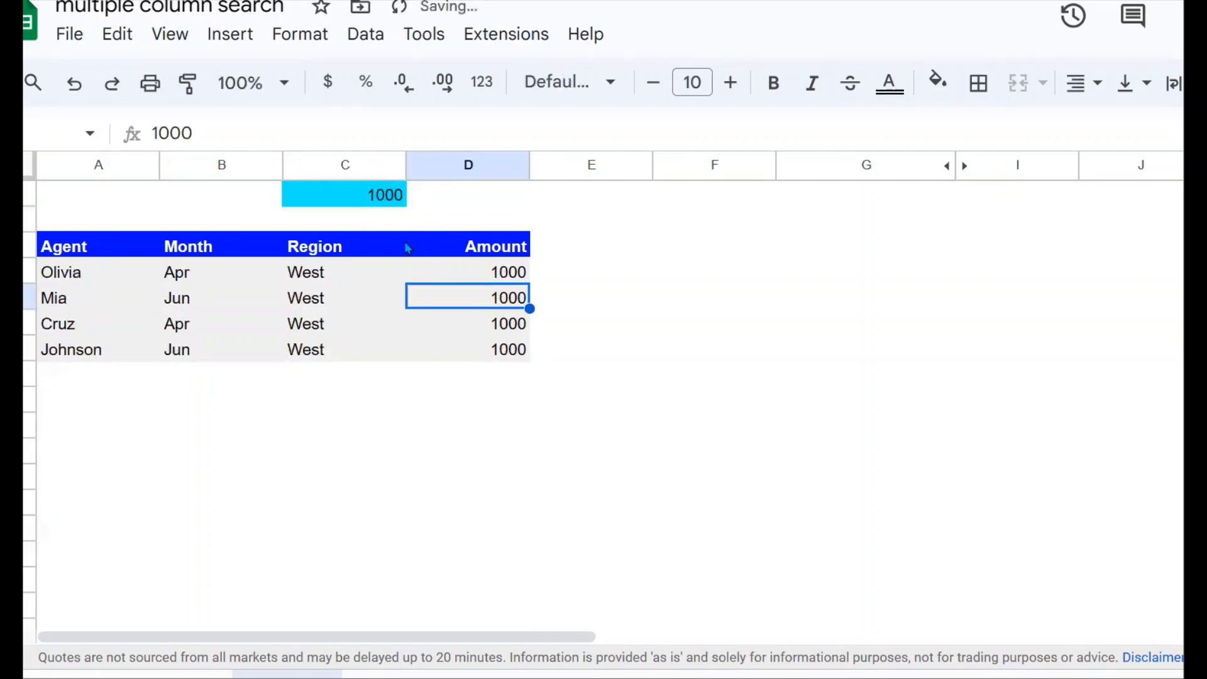
Set the search term in C1 to 1800 and view the filter formula below the Agent header
click(376, 203)
text(1800)
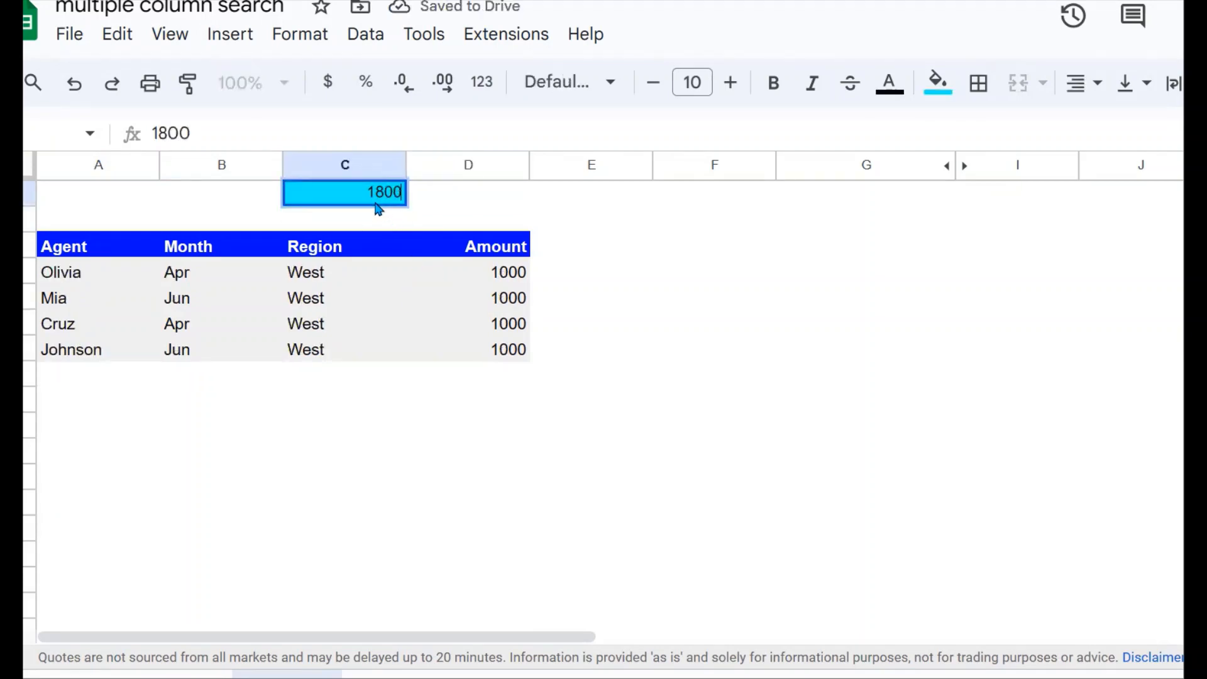
key(Return)
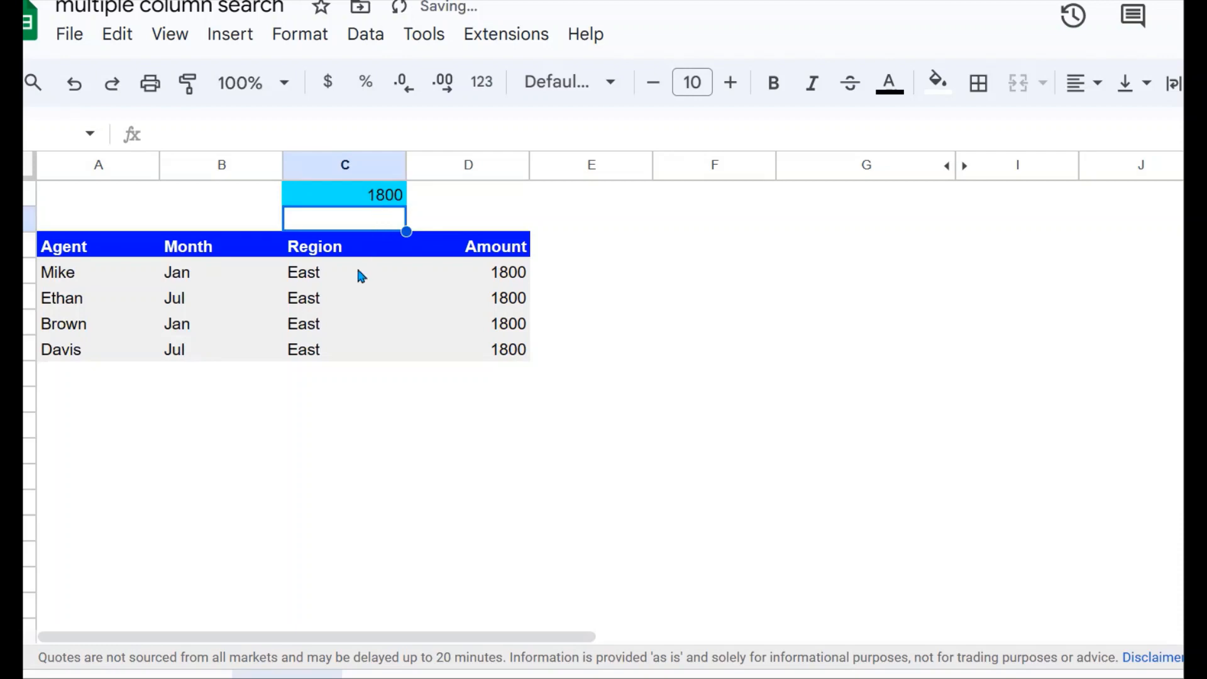
click(117, 276)
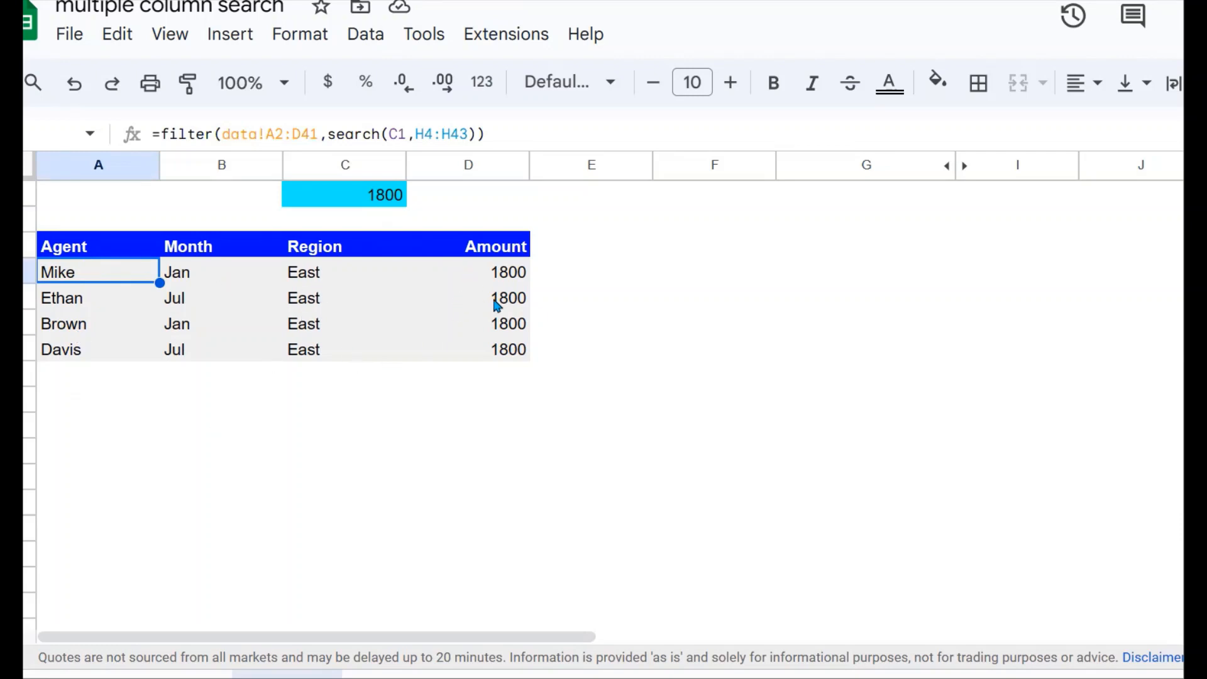
Clear the search term from C1 to list all records and look over the full table
click(361, 186)
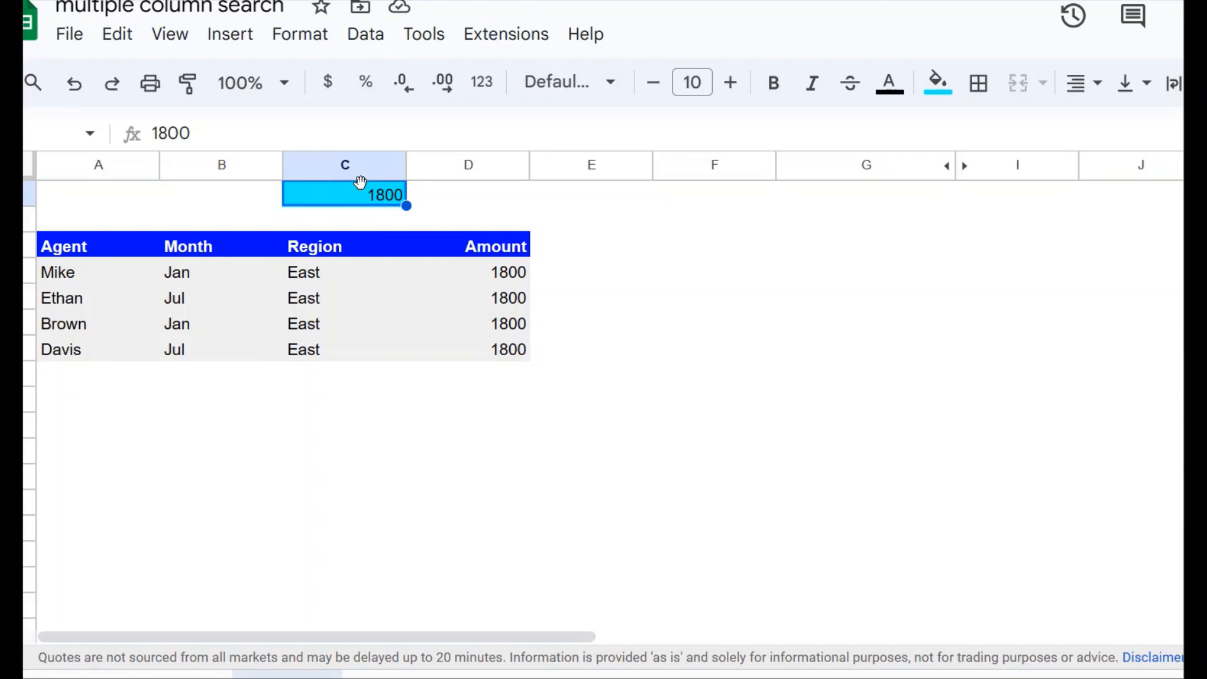
key(Delete)
click(445, 228)
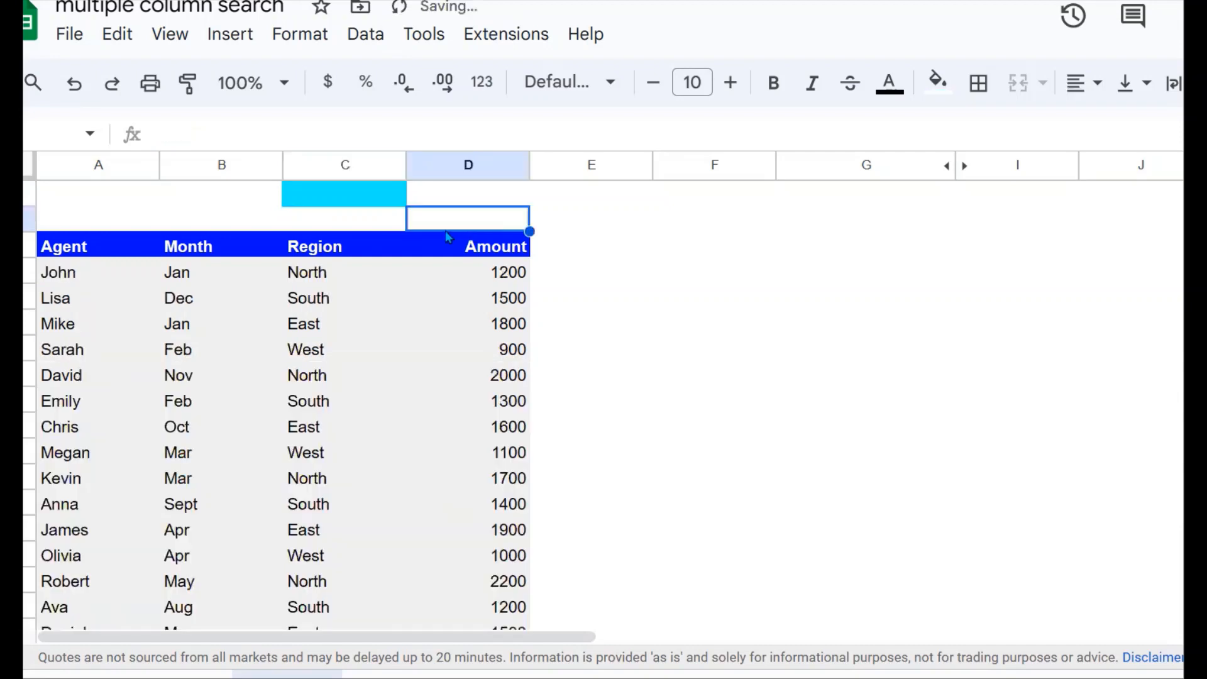
click(343, 376)
click(521, 323)
click(330, 190)
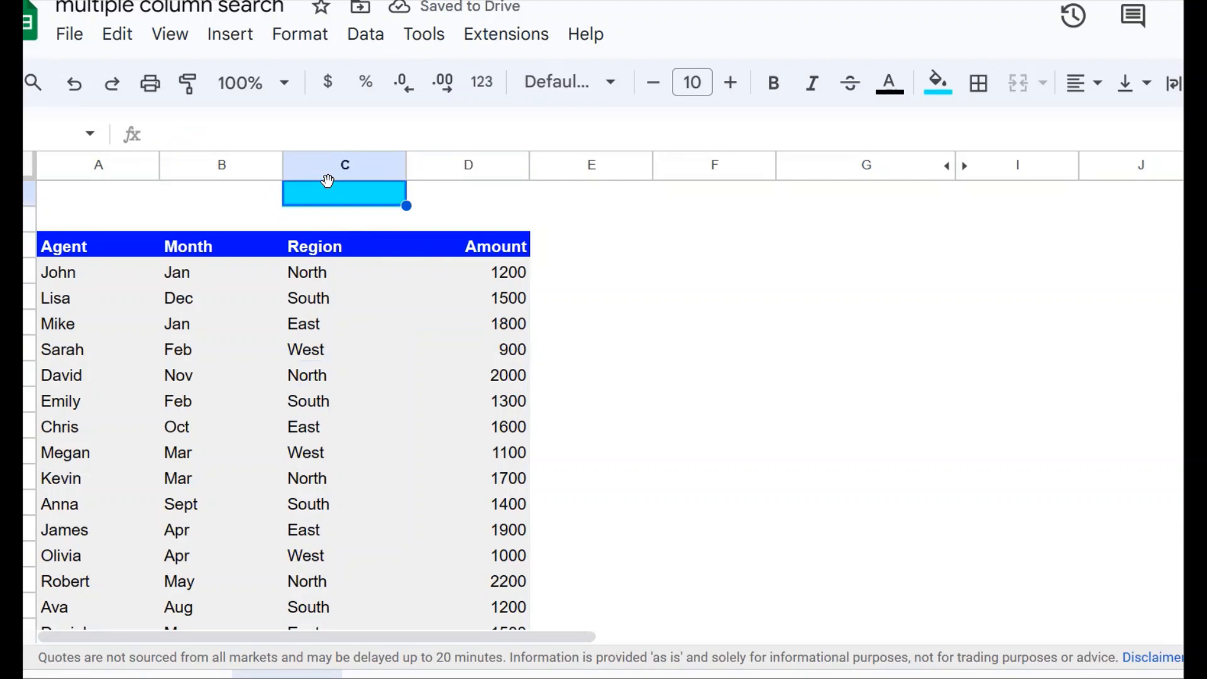
click(600, 221)
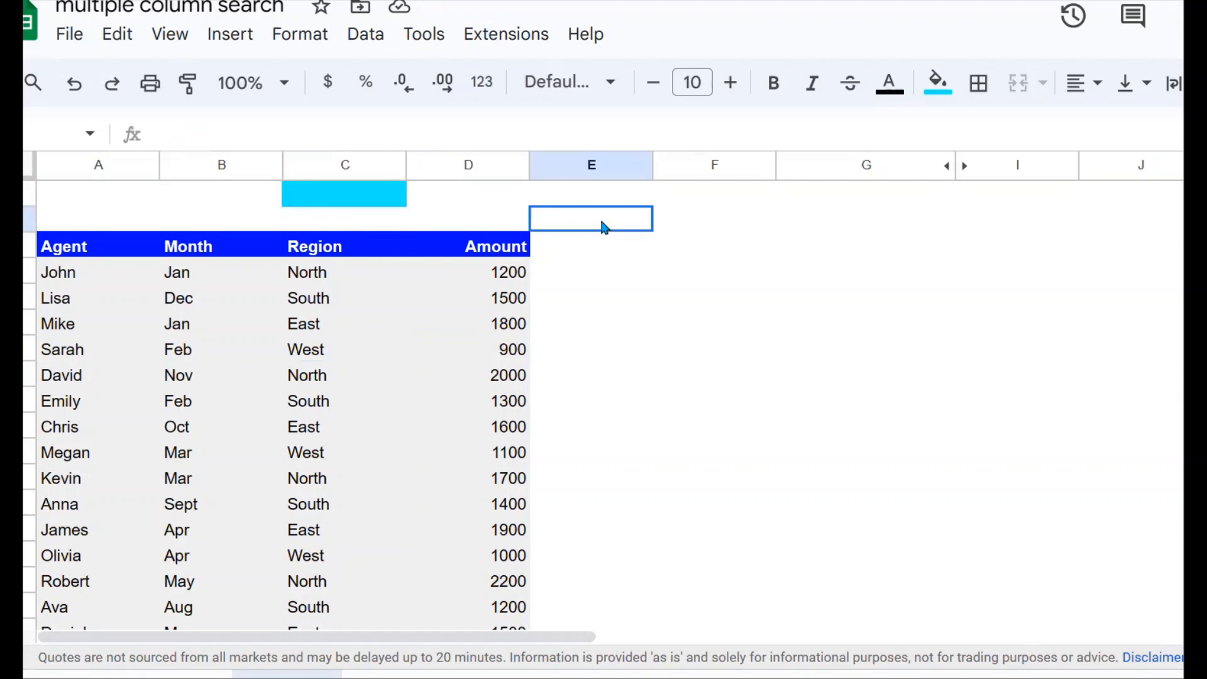
click(357, 403)
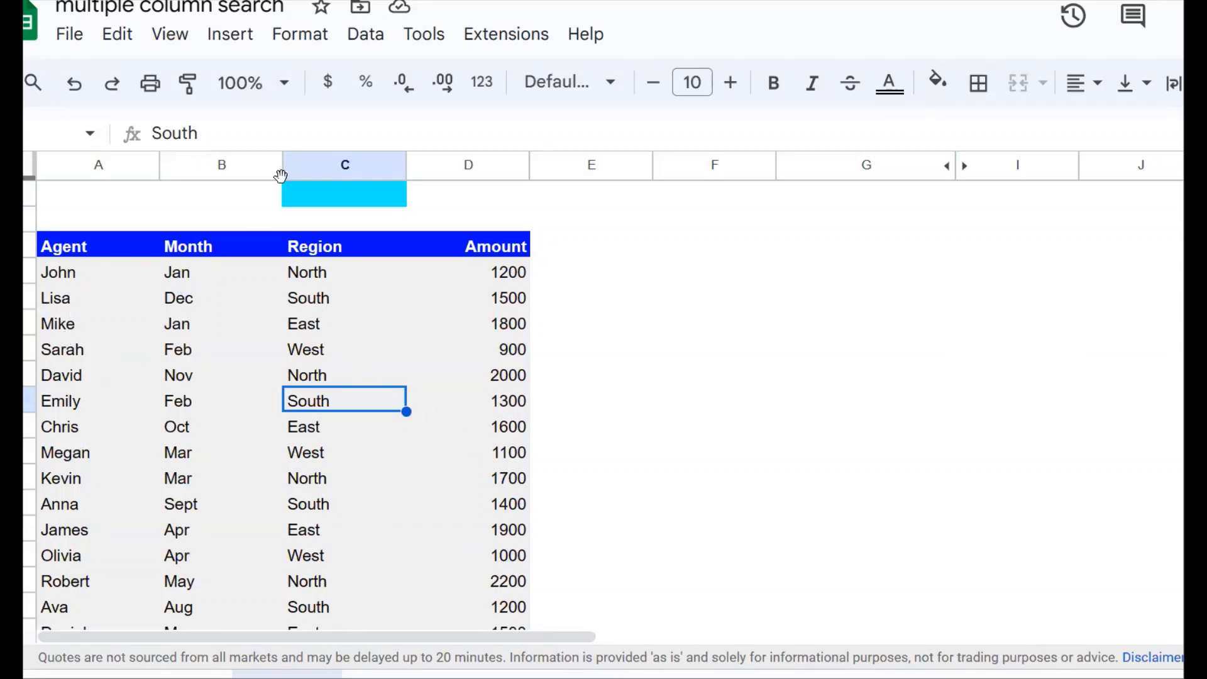
Filter the table by month with "dec" as the search term in C1
click(367, 201)
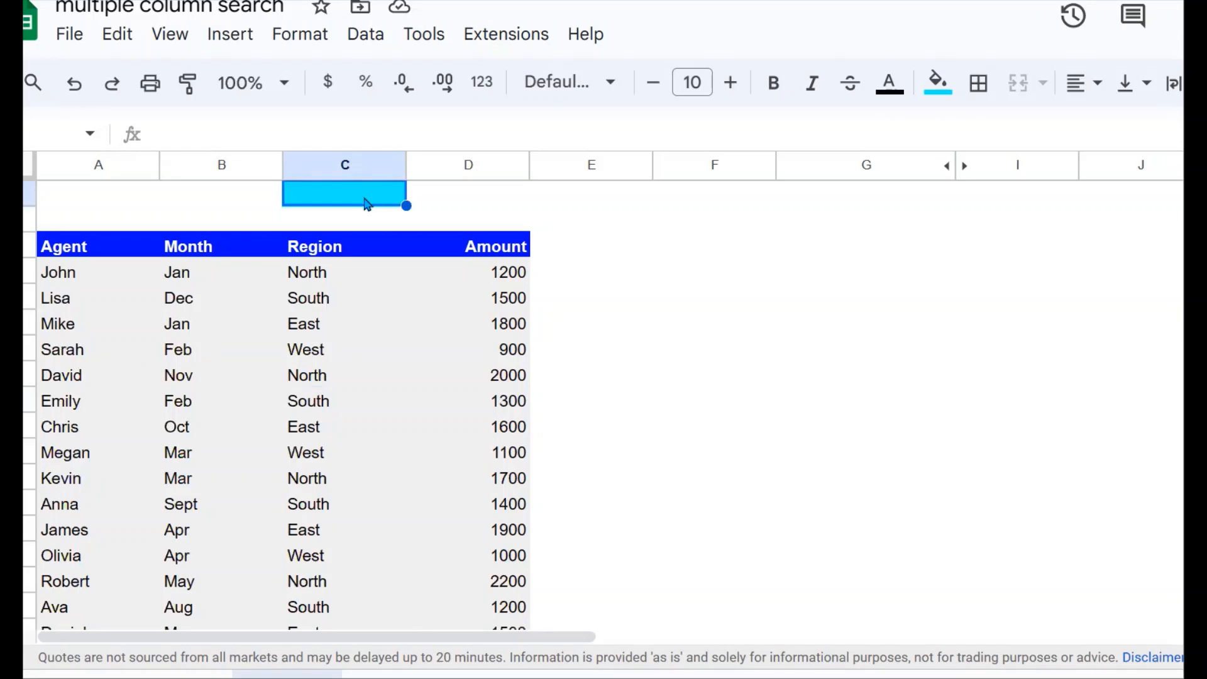
text(dec)
key(Return)
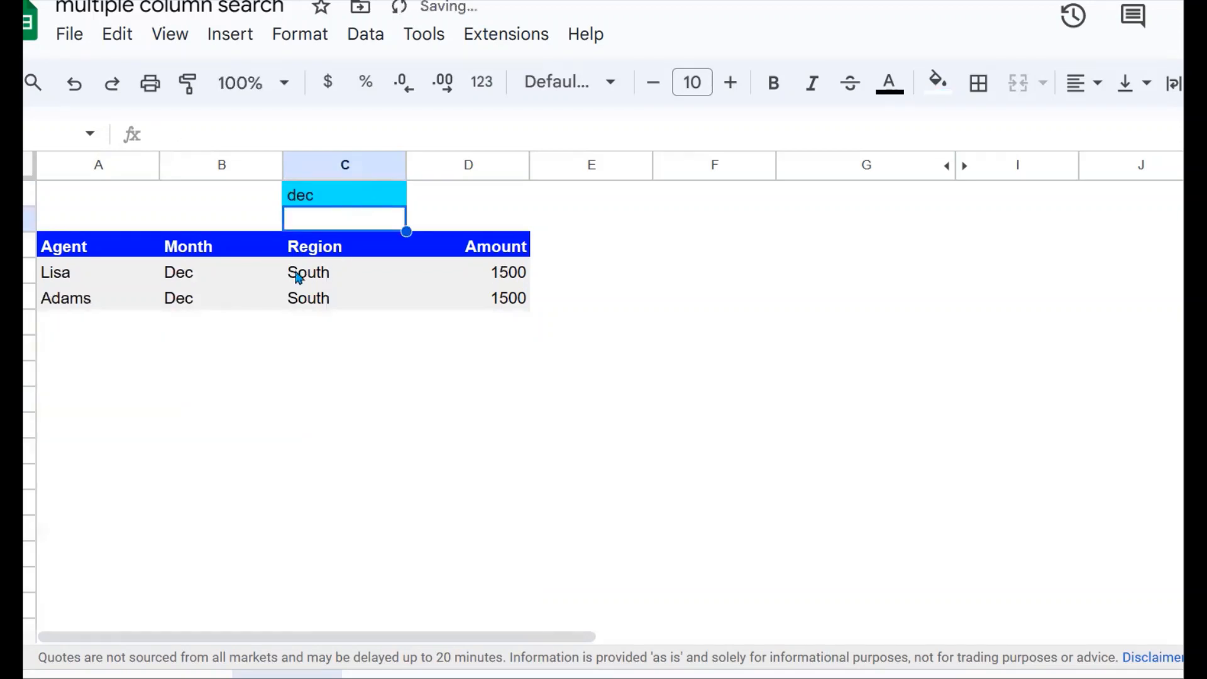
Empty search cell C1 again so the table is no longer filtered by month
click(340, 208)
key(Delete)
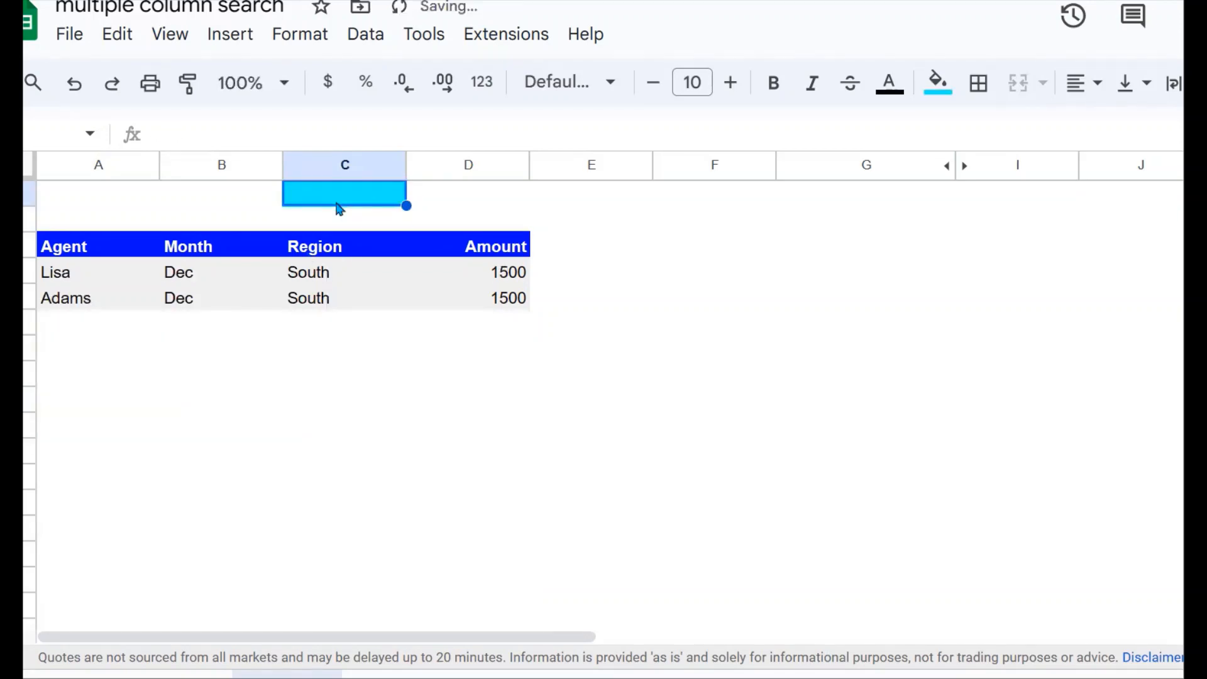
click(314, 271)
click(636, 272)
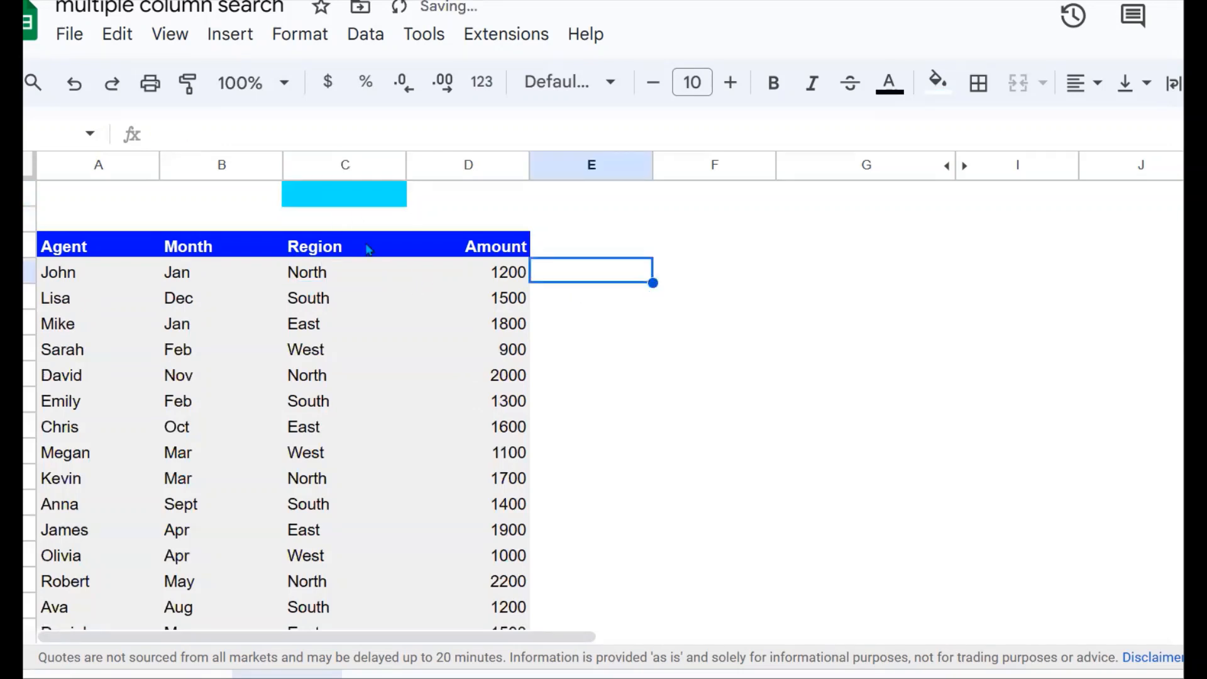
click(349, 199)
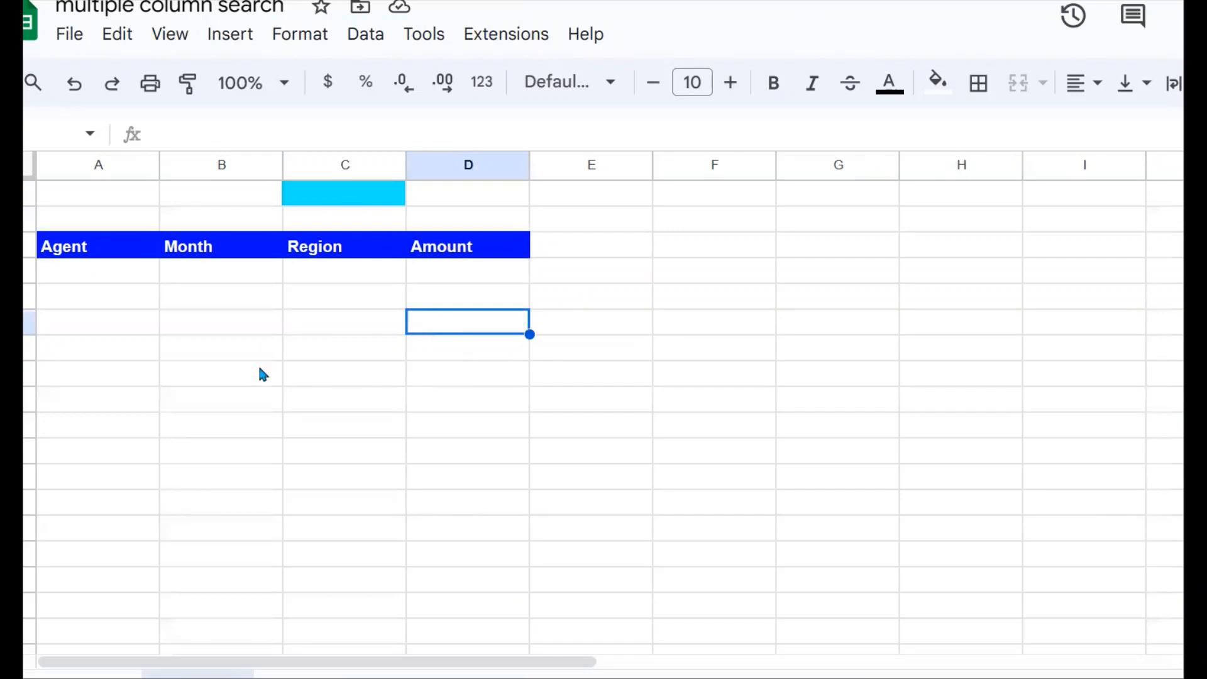
Examine the source records on the data sheet and return to the blank search sheet with only its headers
click(258, 366)
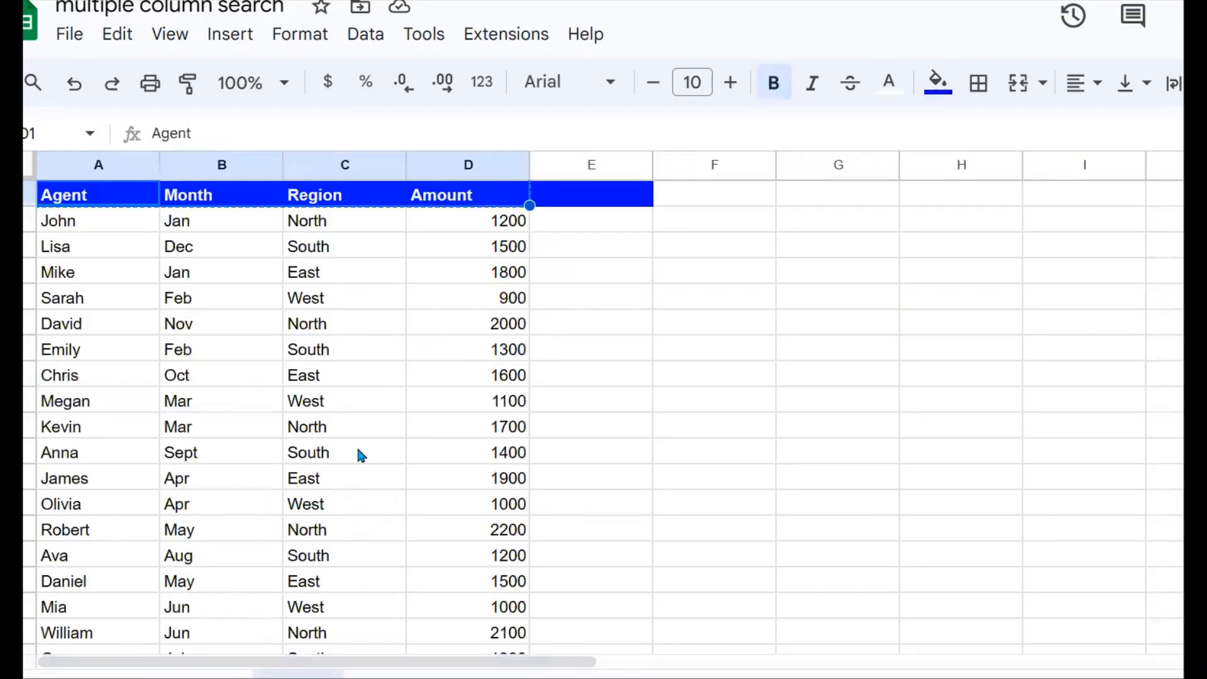
click(357, 444)
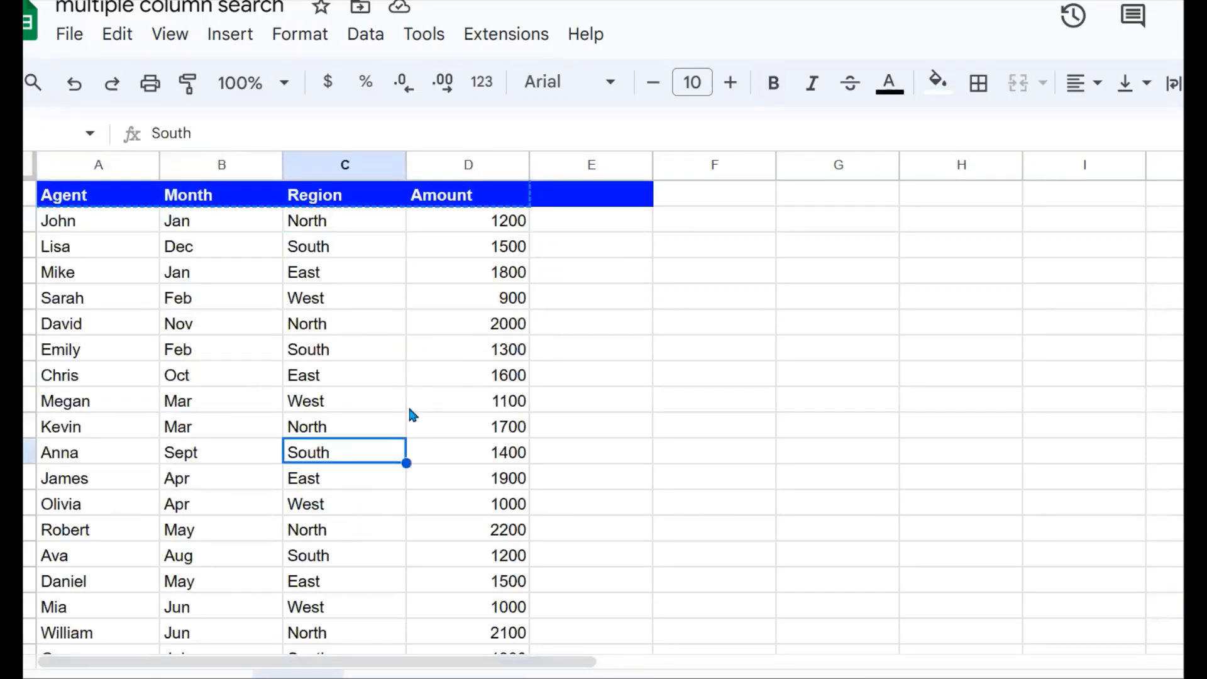
key(Escape)
click(521, 300)
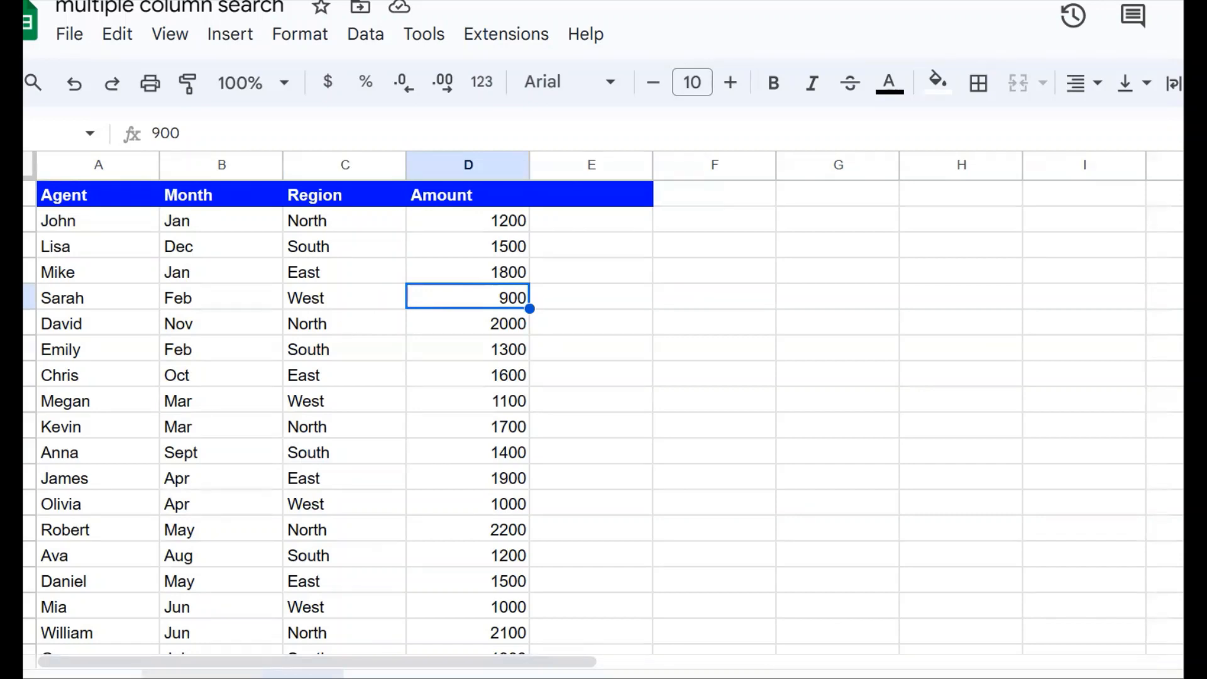
drag(86, 203, 318, 221)
drag(404, 467, 399, 484)
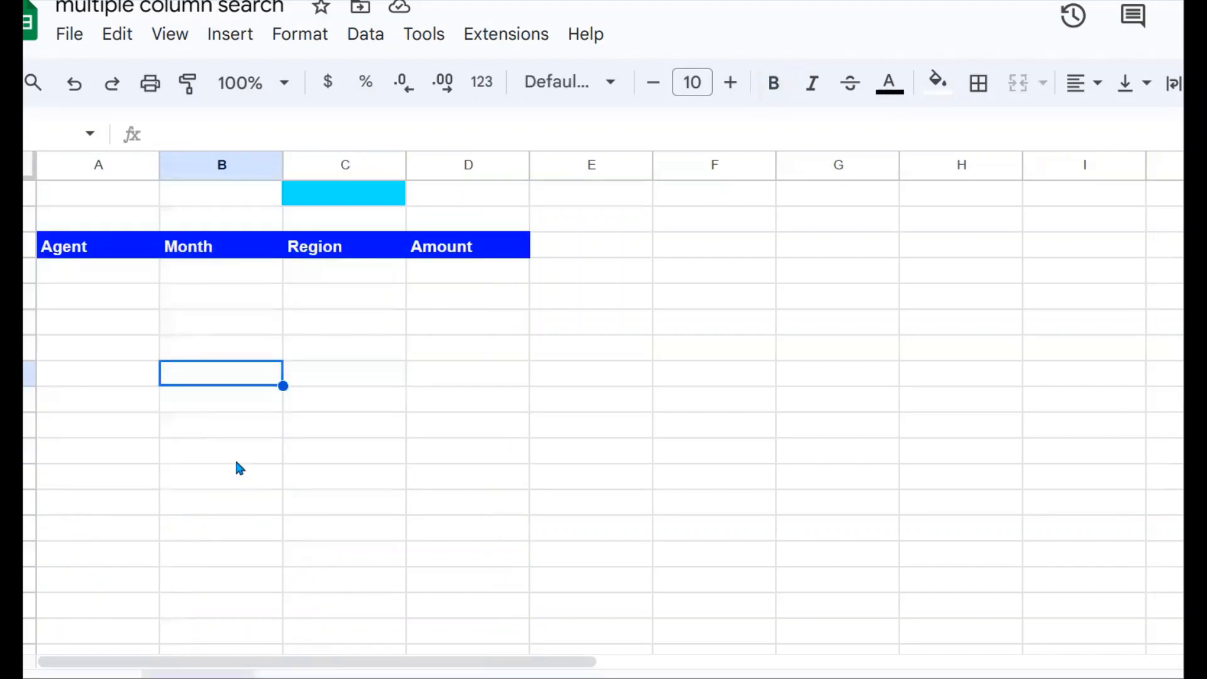
click(236, 458)
click(119, 267)
shift+click(377, 481)
shift+click(452, 486)
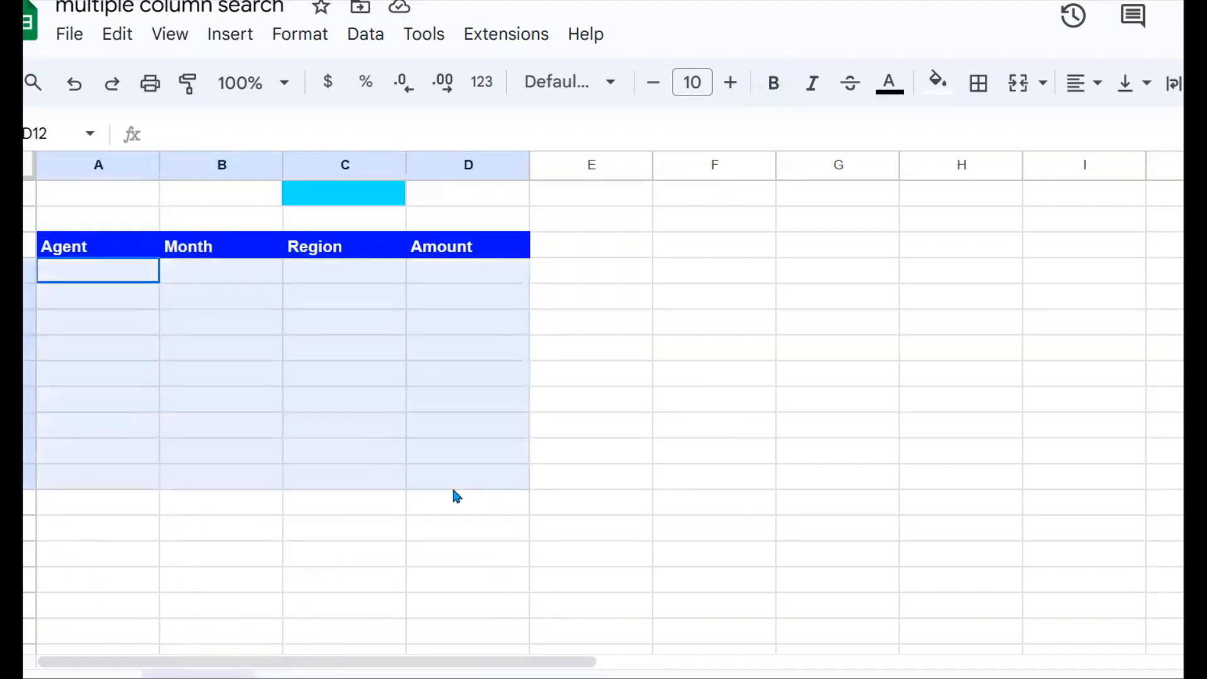
click(310, 194)
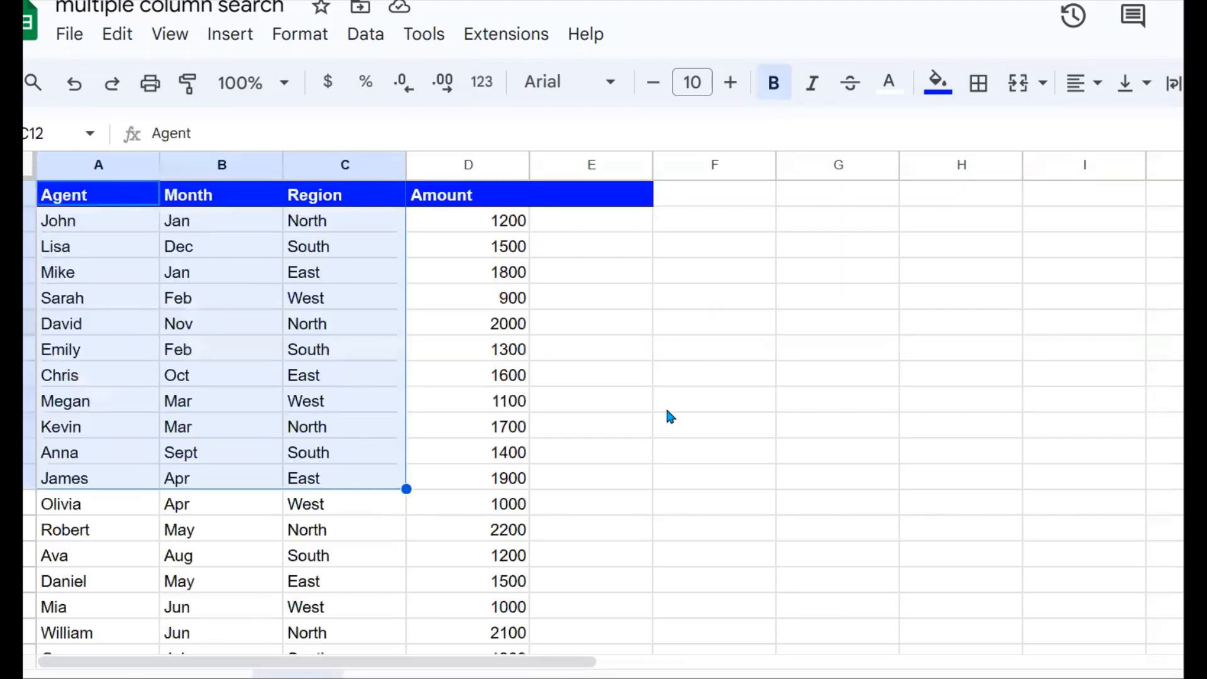
Begin a joining formula in G2 of the data sheet with the agent range A2:A41 followed by the & operator
click(680, 332)
click(948, 264)
click(948, 224)
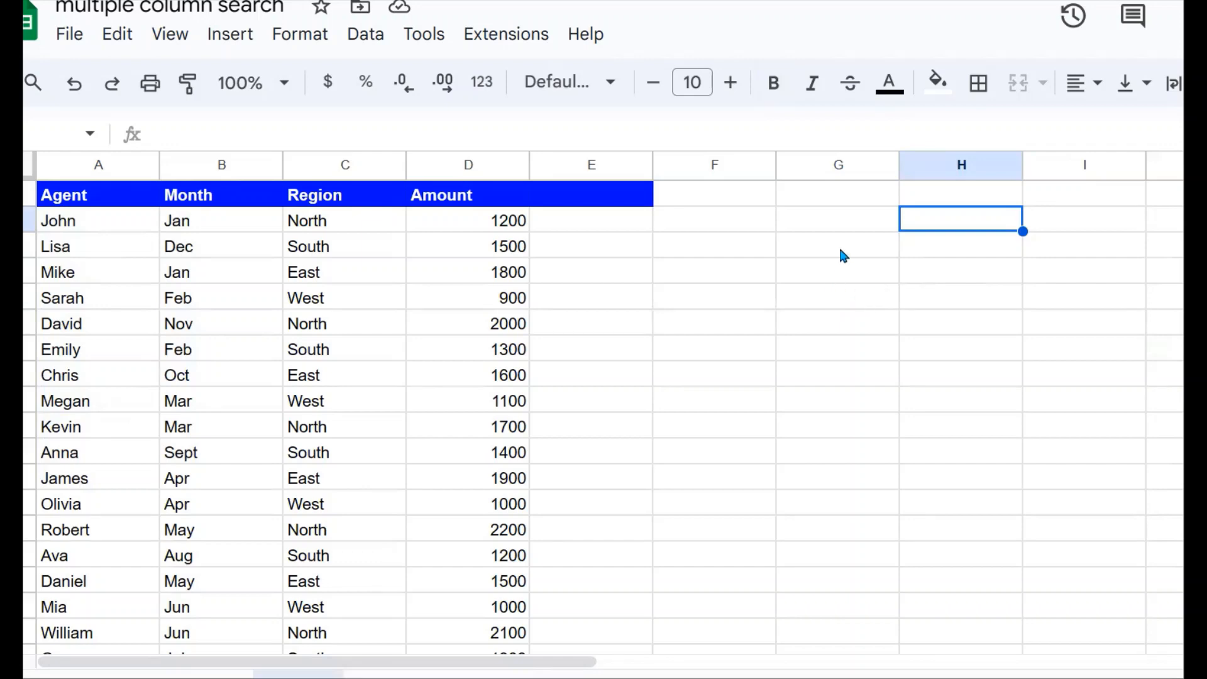
click(850, 214)
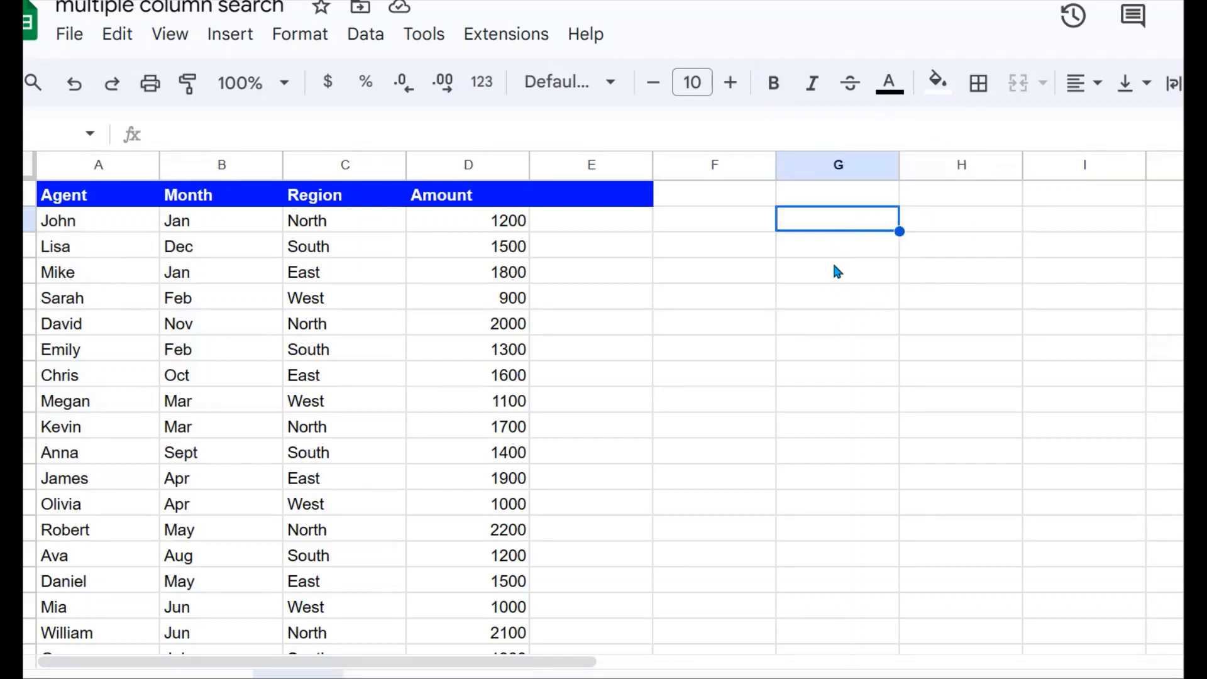
text(=)
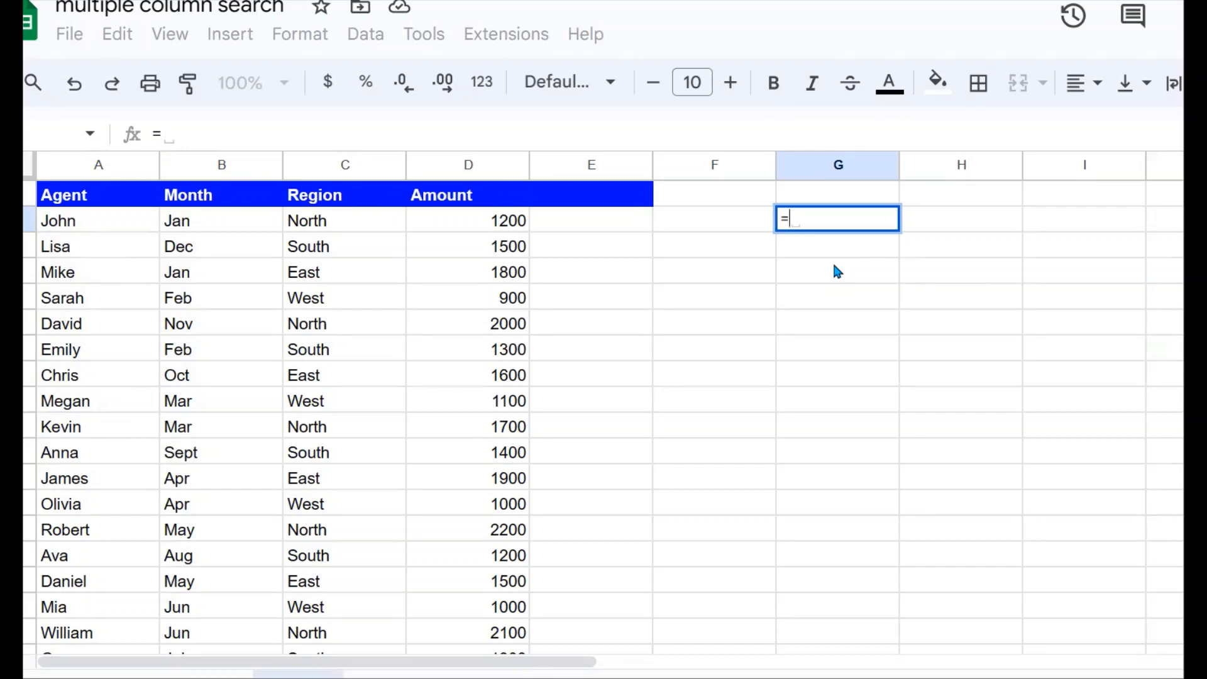
click(834, 266)
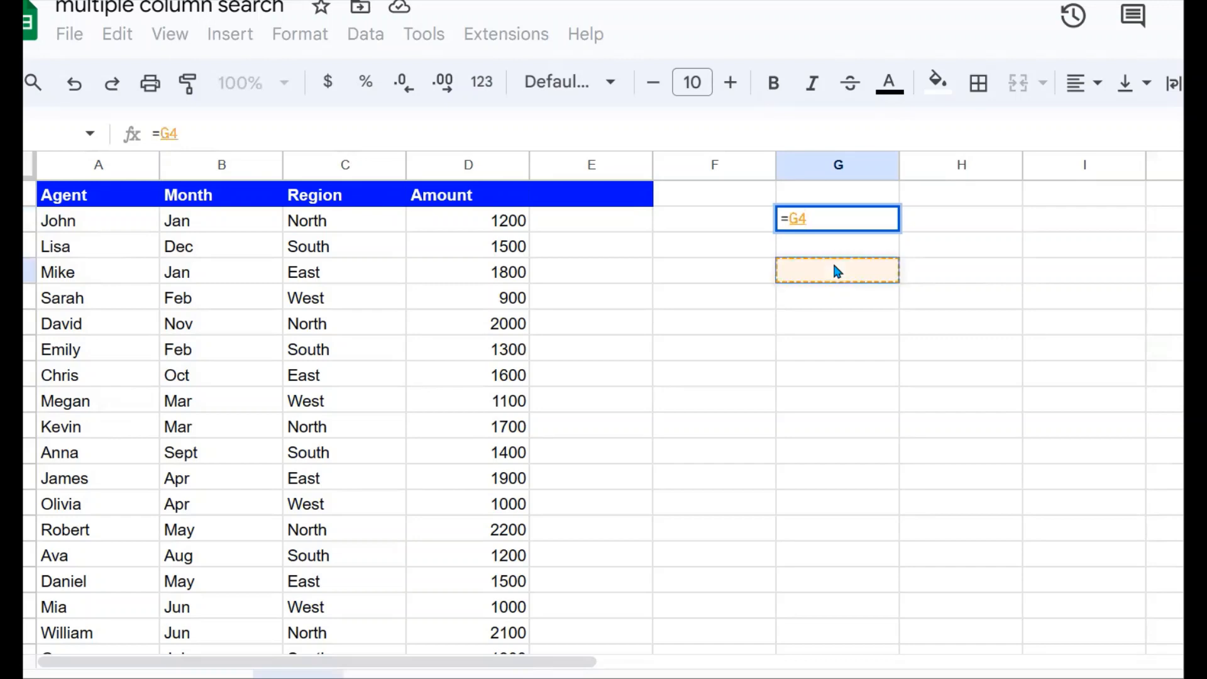
key(BackSpace)
key(BackSpace)
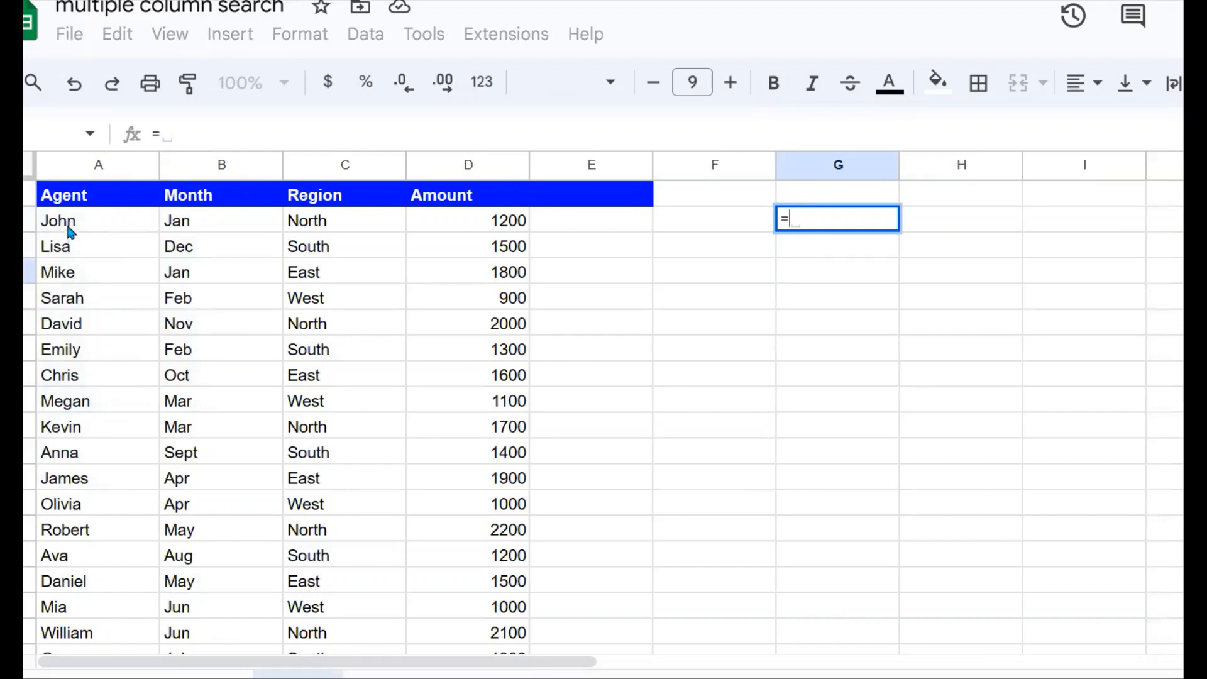
drag(70, 230, 74, 352)
text(&)
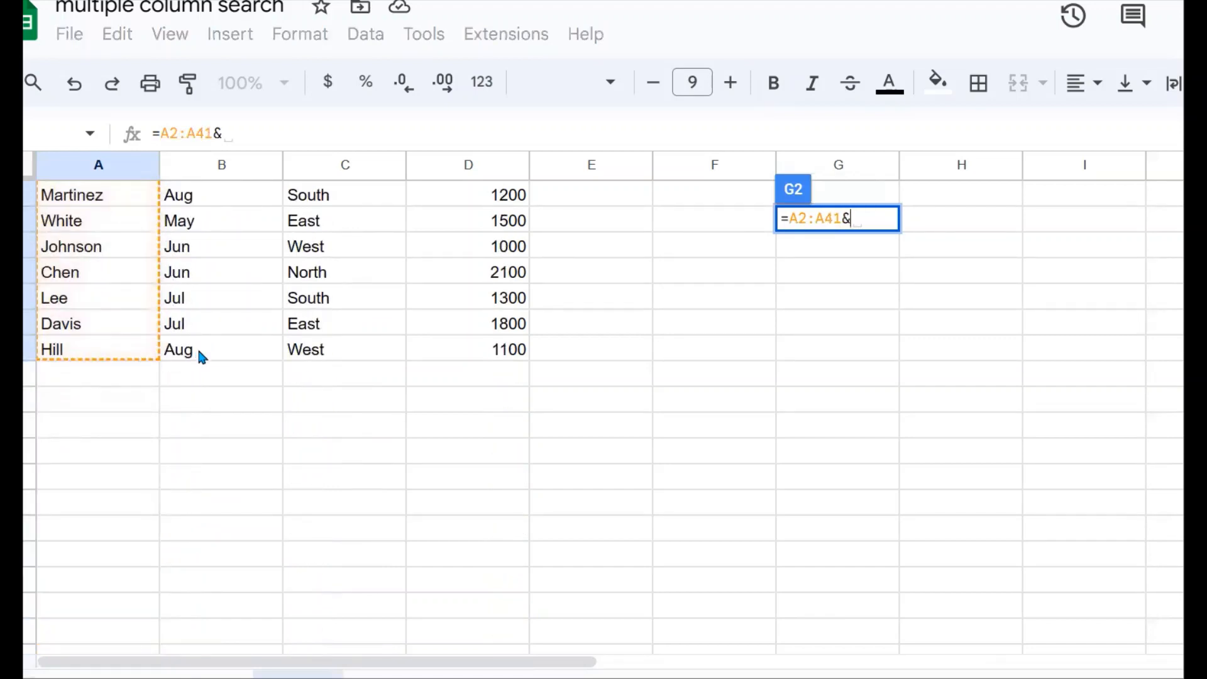
Complete the G2 formula by joining the month, region and amount ranges B2:B41, C2:C41 and D2:D41 with &
drag(200, 351, 232, 220)
text(&)
drag(373, 227, 368, 282)
text(&)
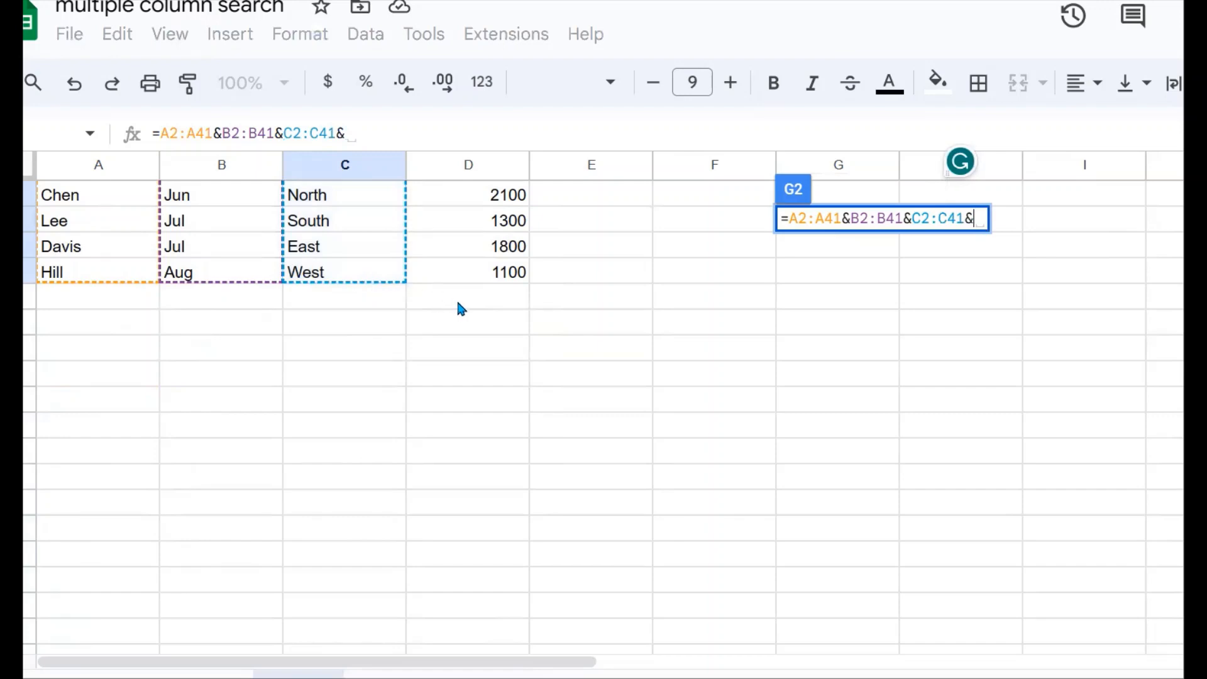
drag(499, 279, 506, 234)
key(Return)
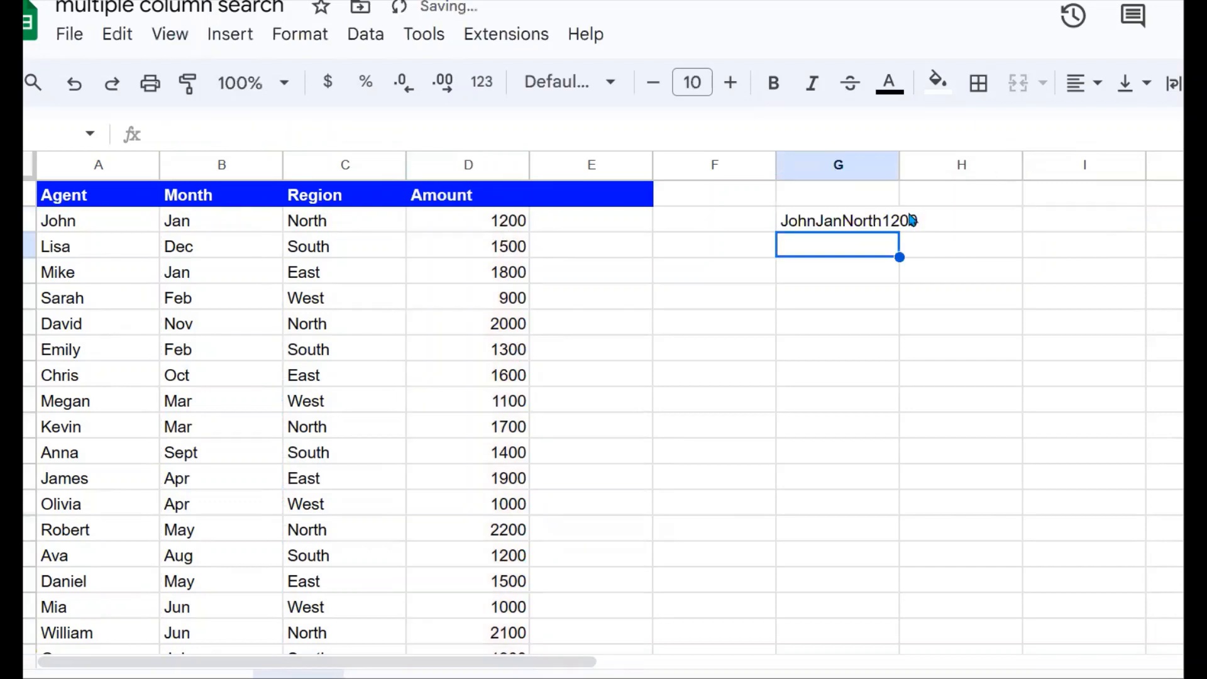
Wrap the joined ranges in G2 in ArrayFormula so that every record is concatenated down the column
click(883, 225)
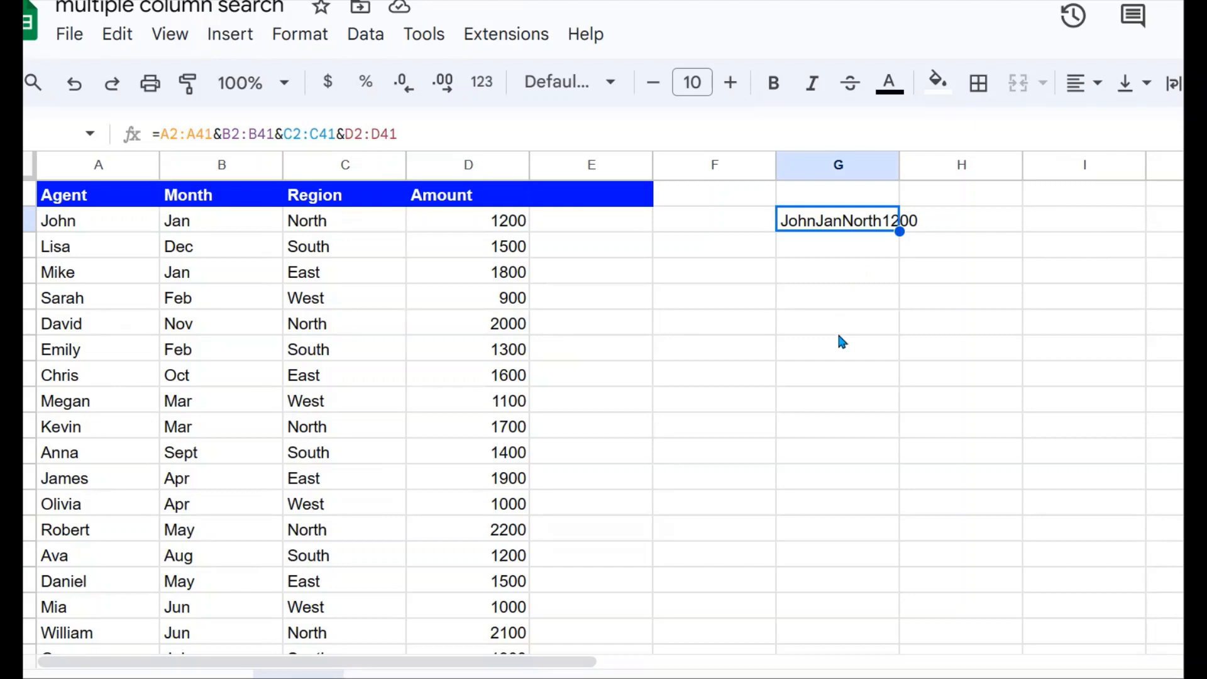
click(889, 318)
click(837, 229)
drag(409, 140, 159, 134)
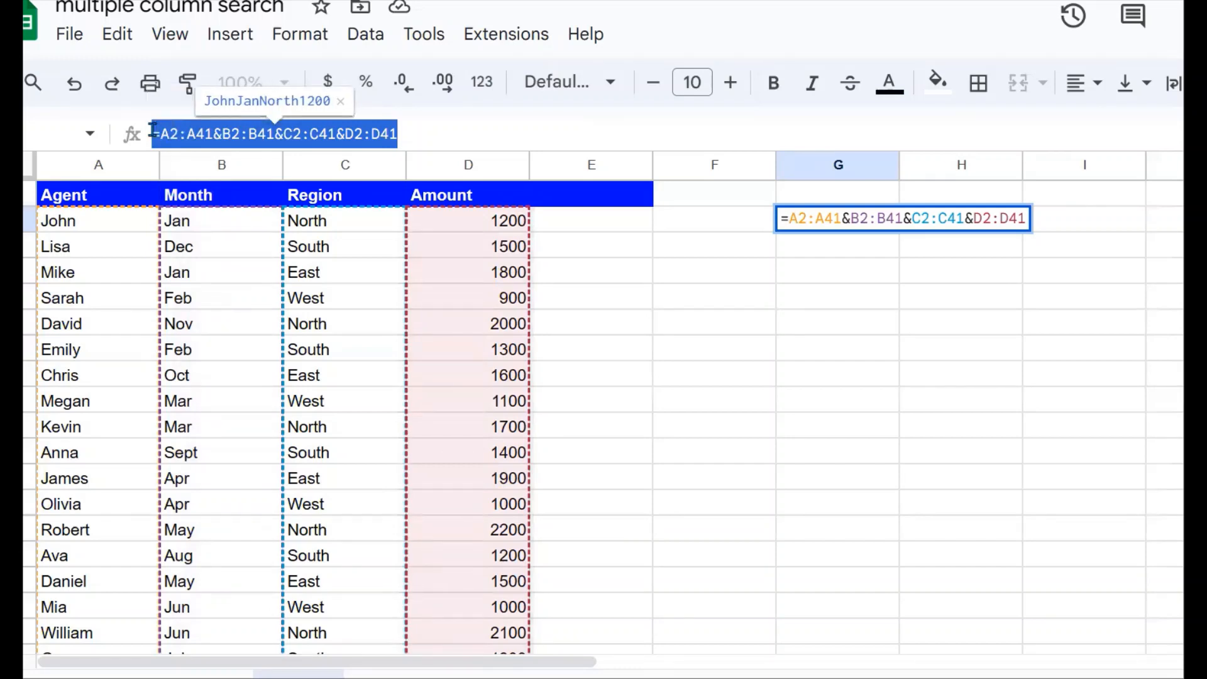
key(ctrl+shift+Return)
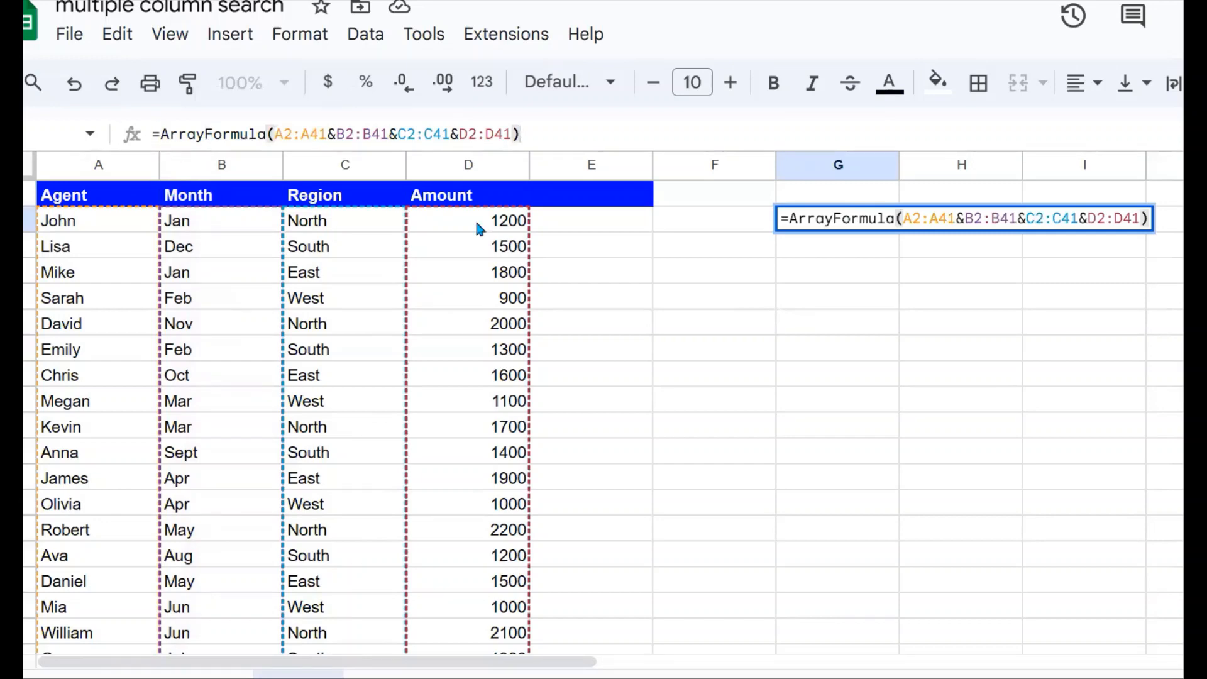
key(Return)
click(929, 322)
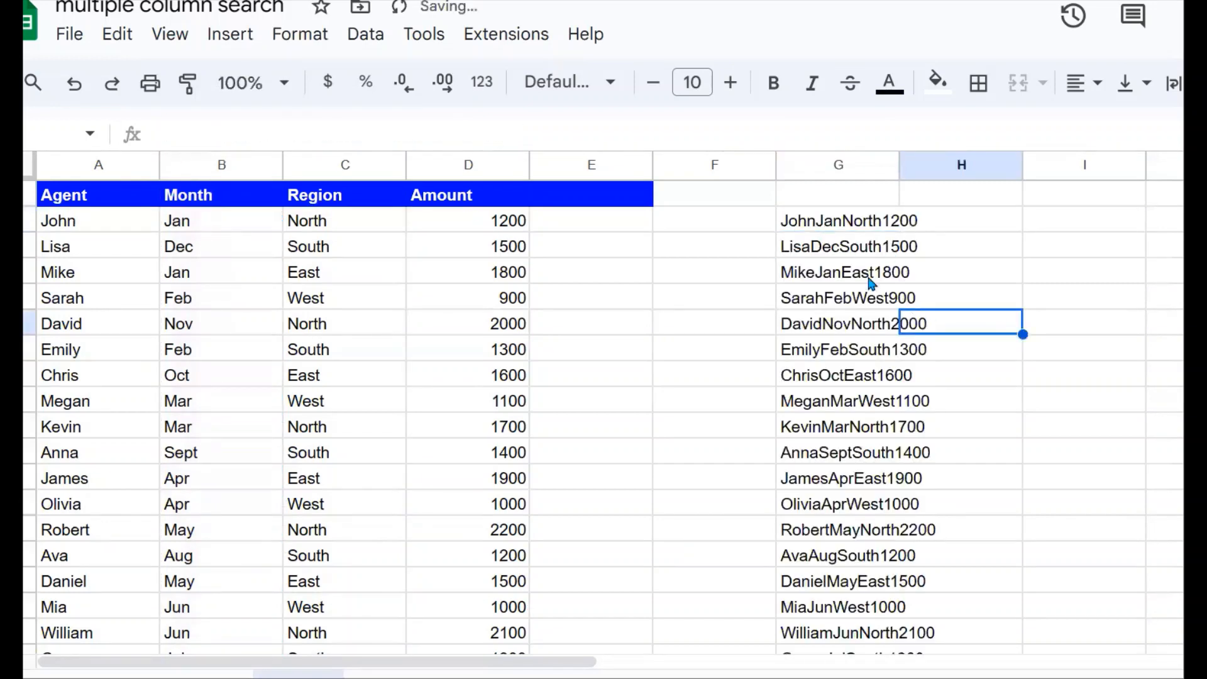
click(805, 225)
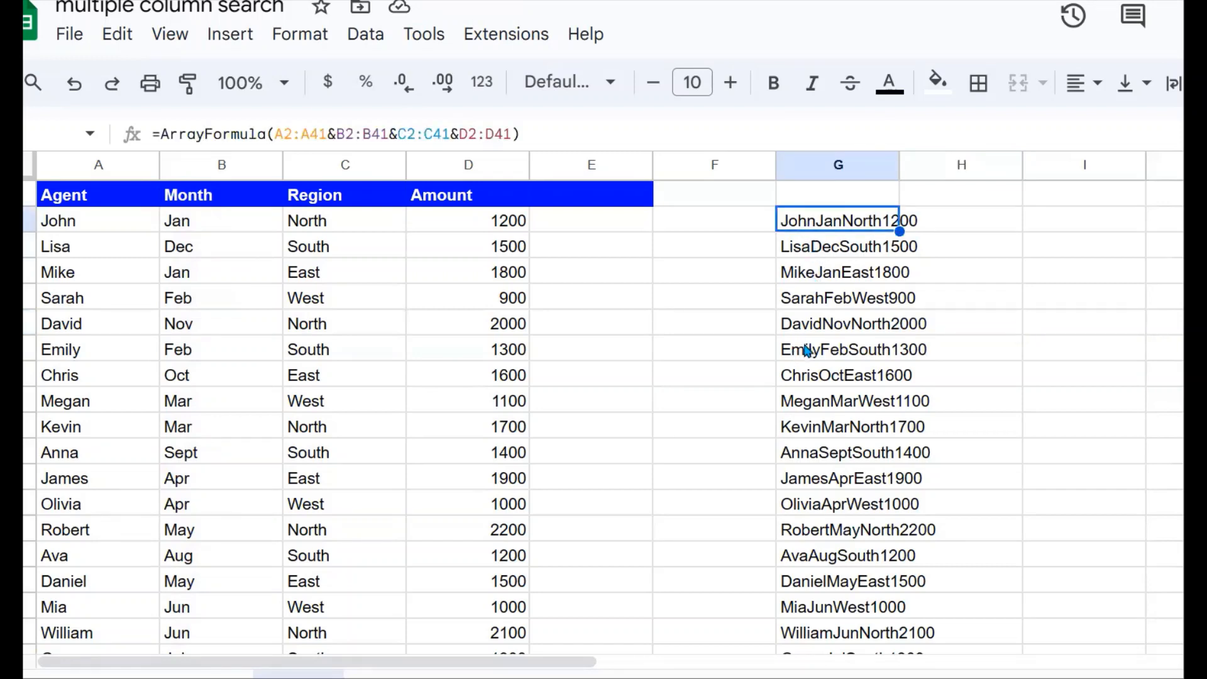
click(728, 225)
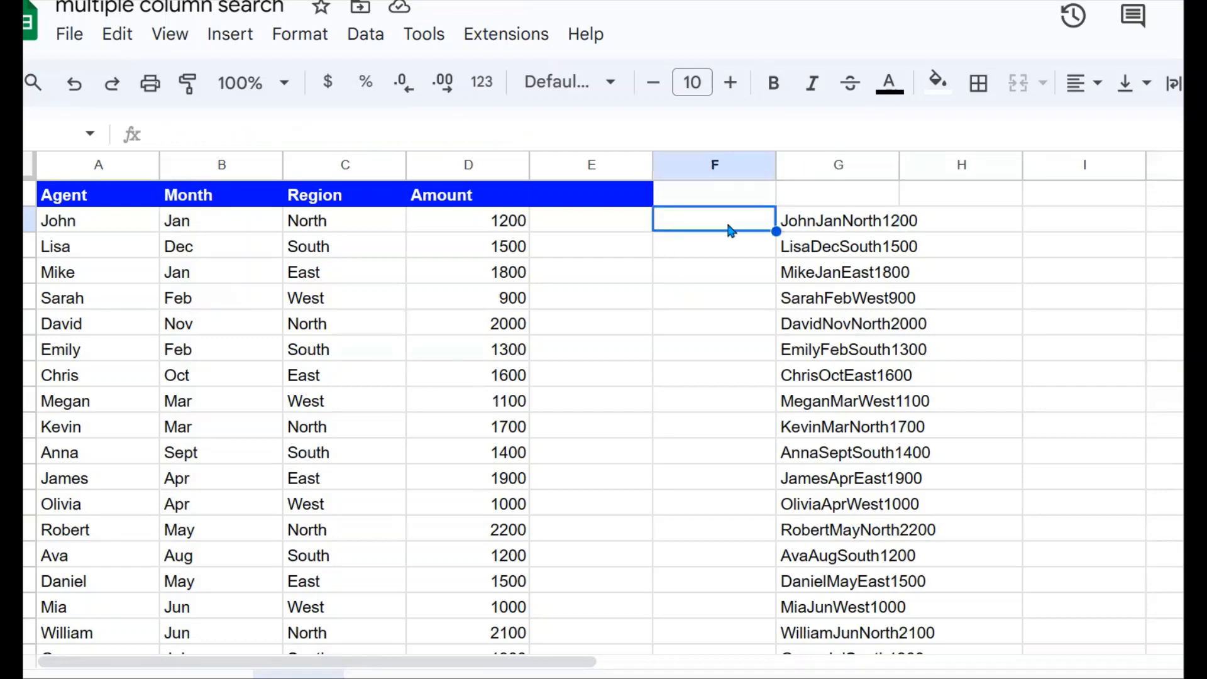
click(810, 229)
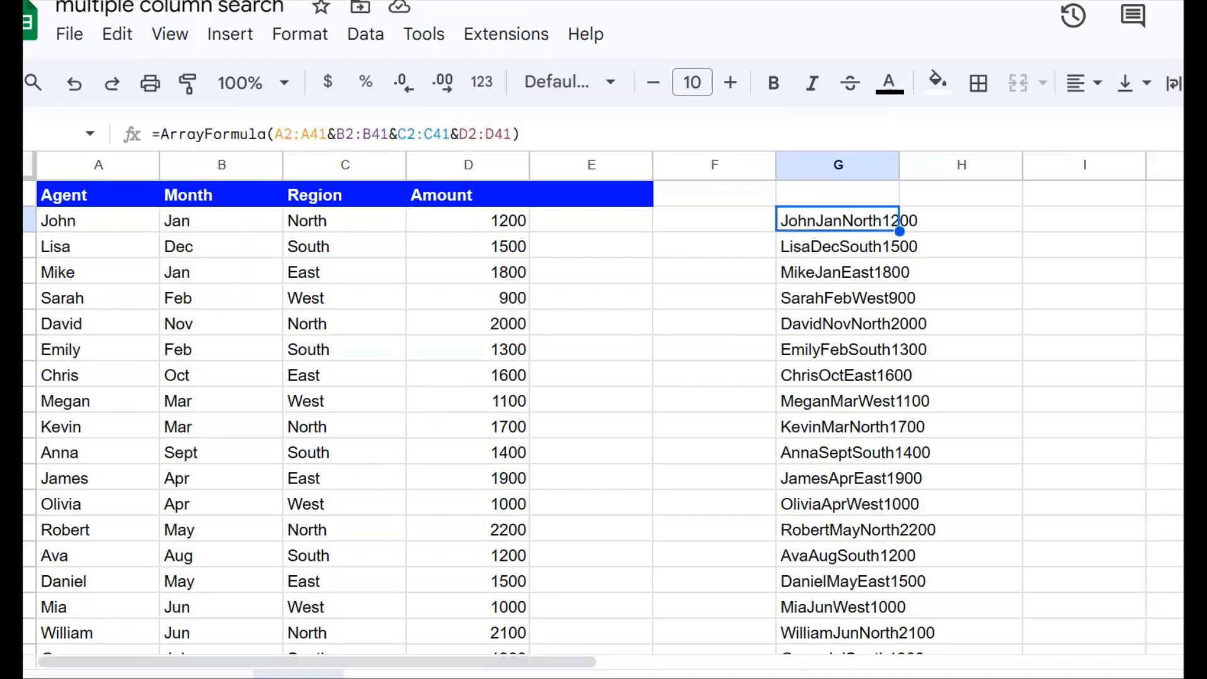
Enter "j" as the search term in cell C1 of the search sheet
click(197, 676)
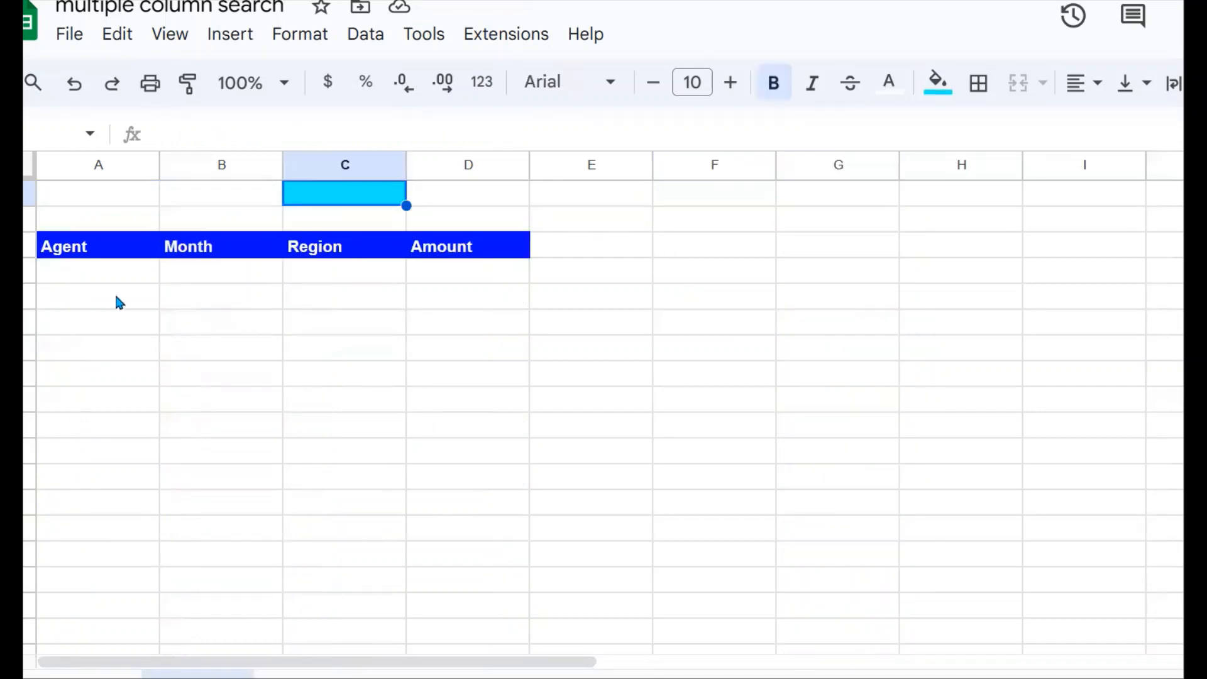
click(96, 270)
click(335, 201)
text(j)
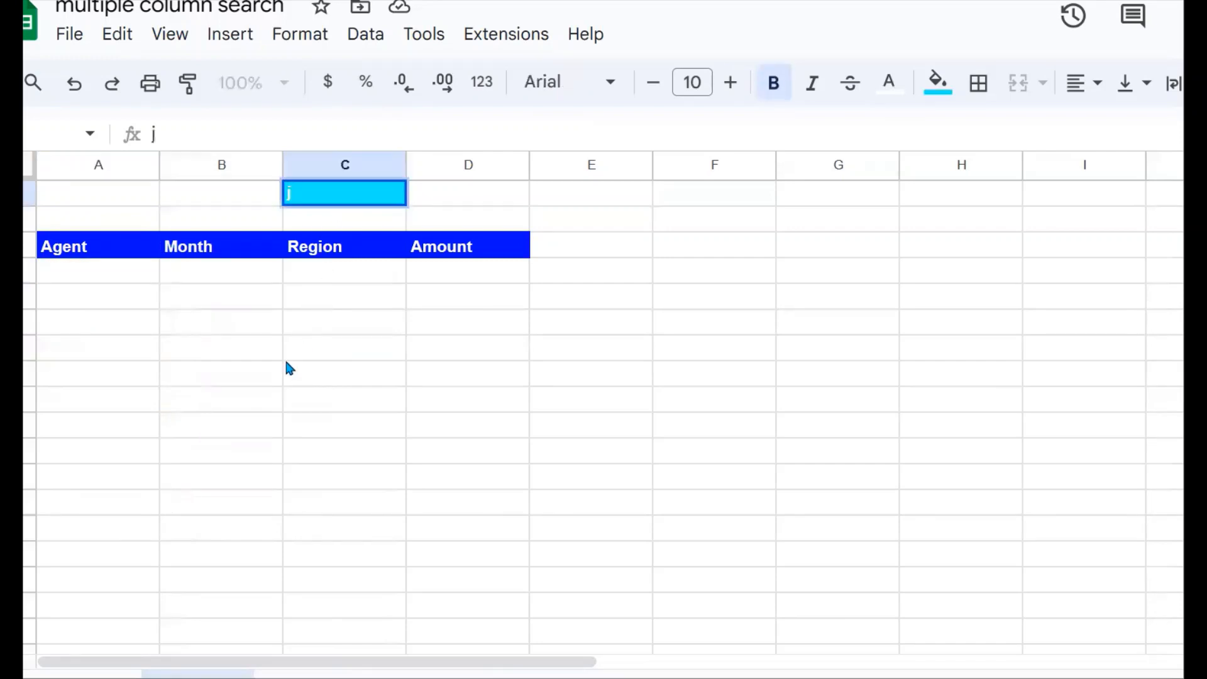
click(257, 376)
Change the text color of search cell C1 to black
click(337, 199)
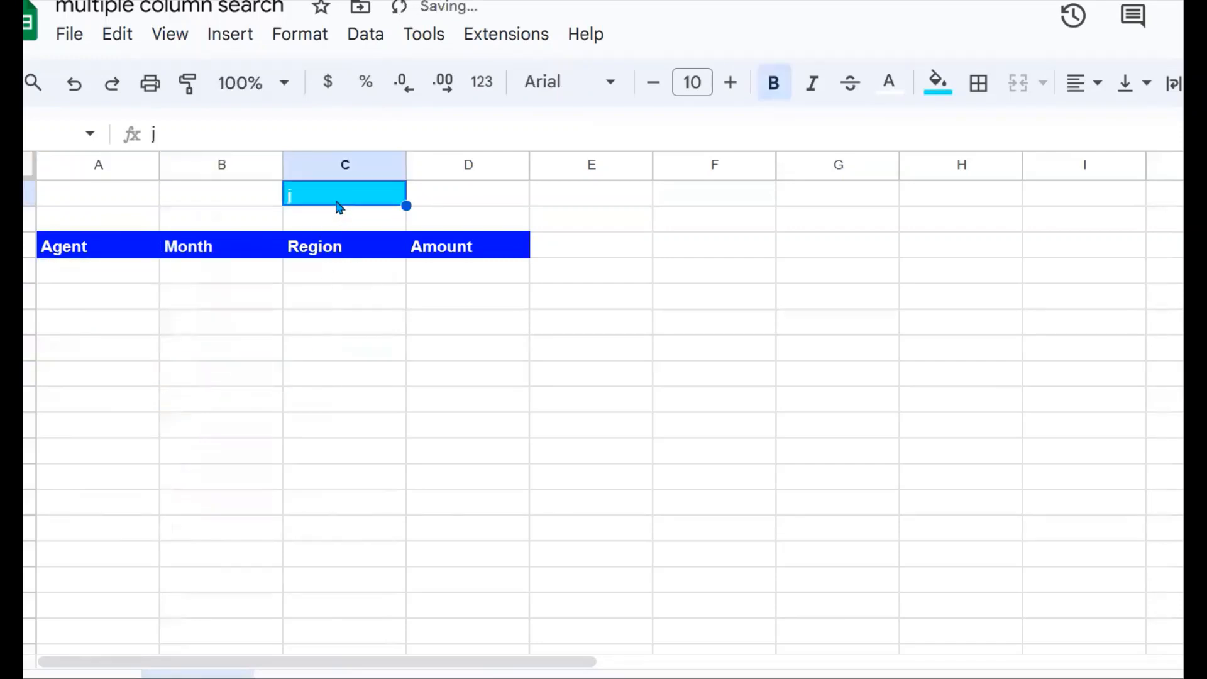
click(889, 82)
click(896, 167)
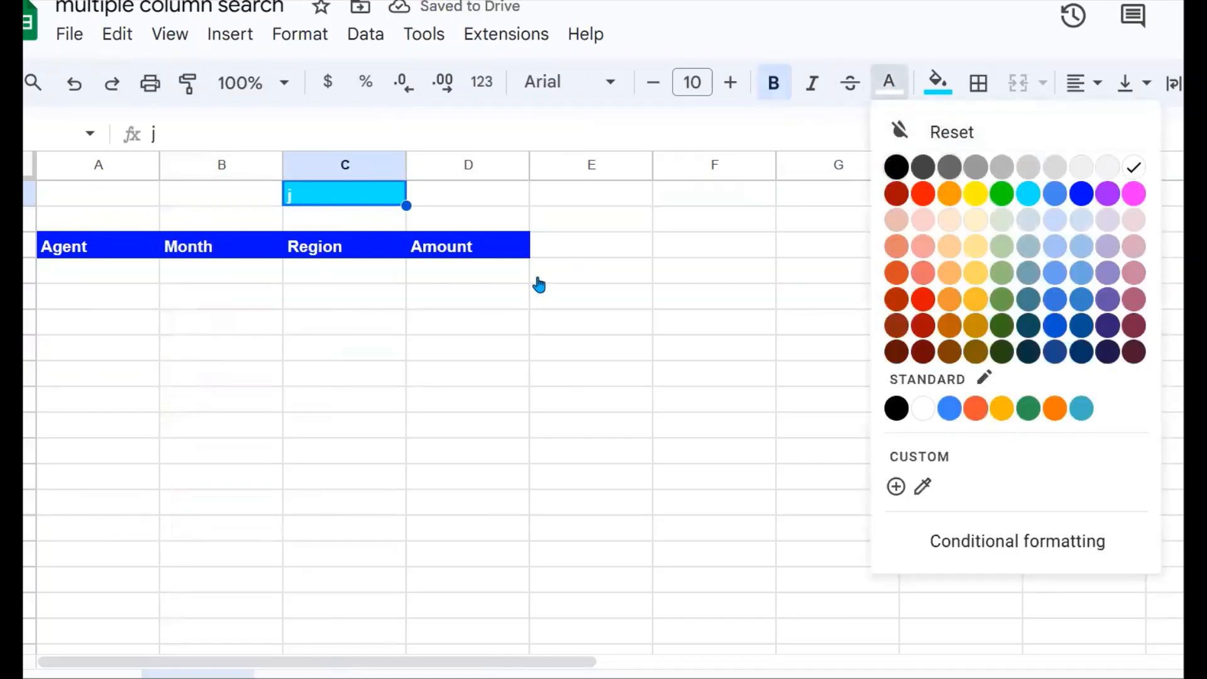
click(394, 372)
Start a FILTER formula in A4 under the Agent header with data!A2:D41 as its range
click(91, 283)
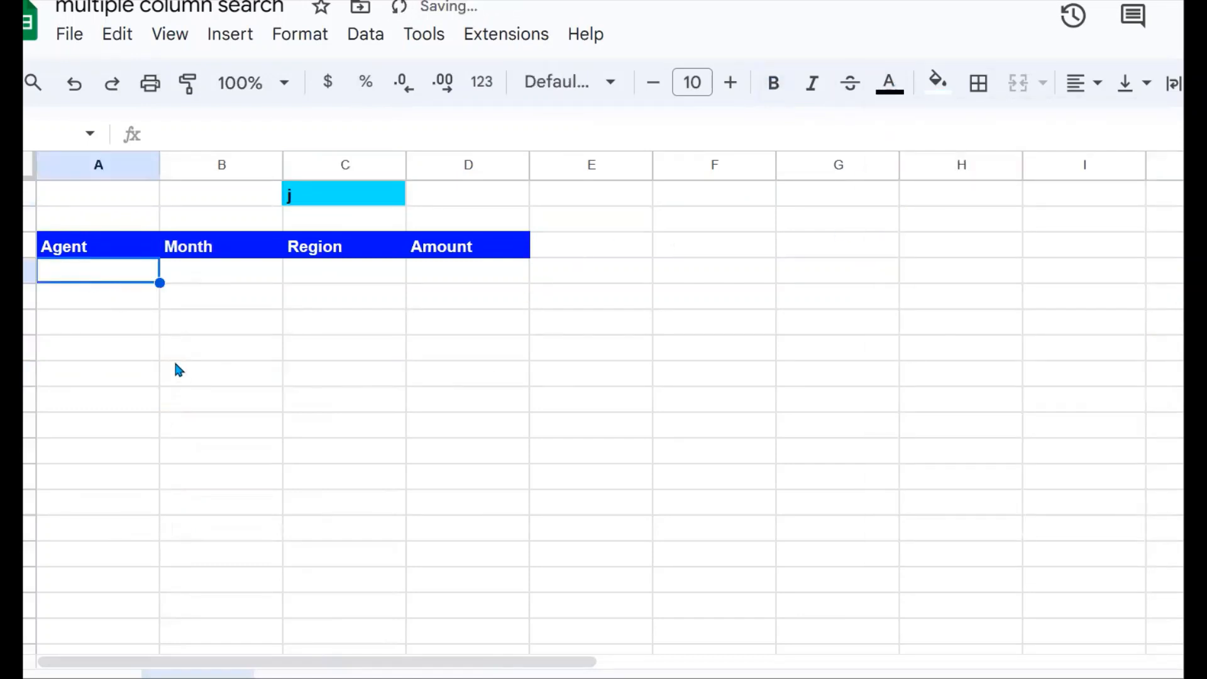
text(=filter()
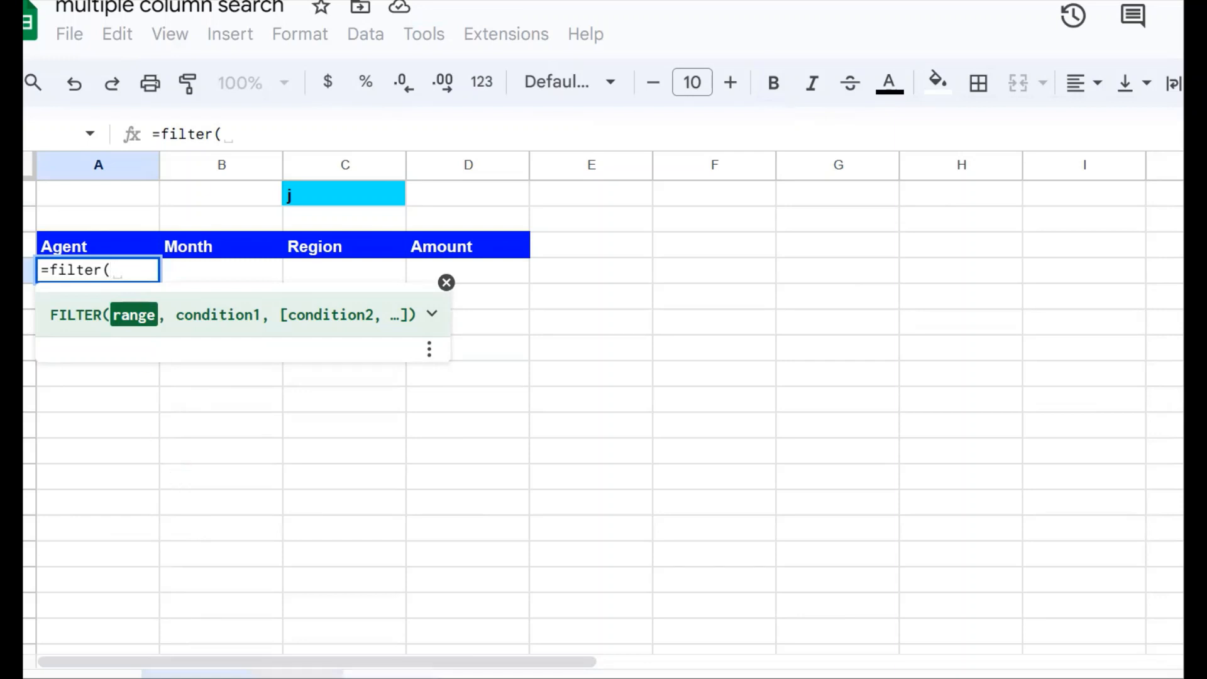
click(298, 675)
drag(133, 217, 498, 87)
click(444, 296)
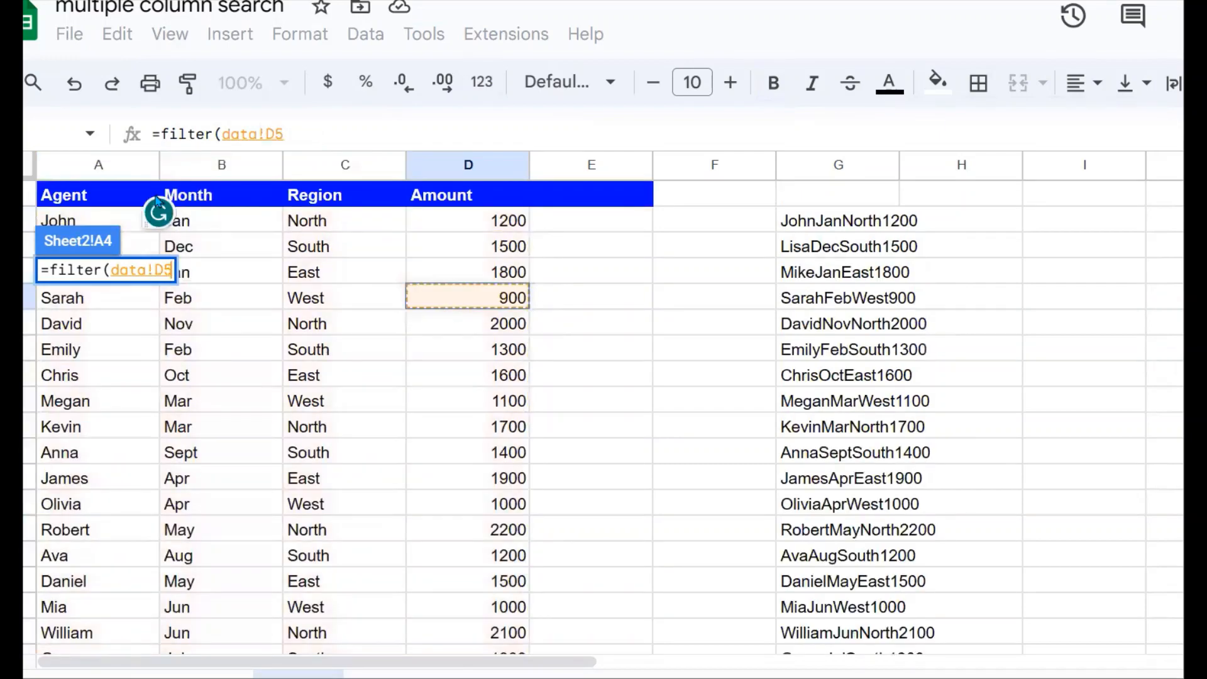
drag(124, 221, 500, 288)
text(,)
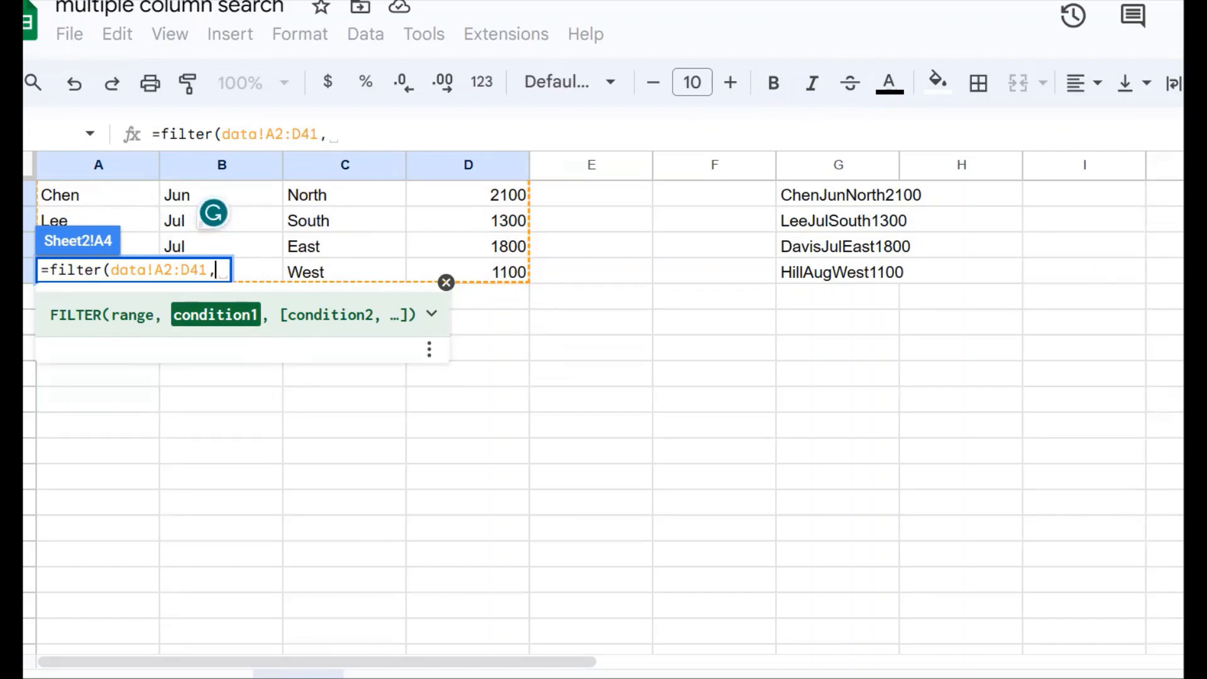
Add a SEARCH function as the FILTER condition, with C1 on the search sheet as the text to search for
scroll(865, 295, up, 10)
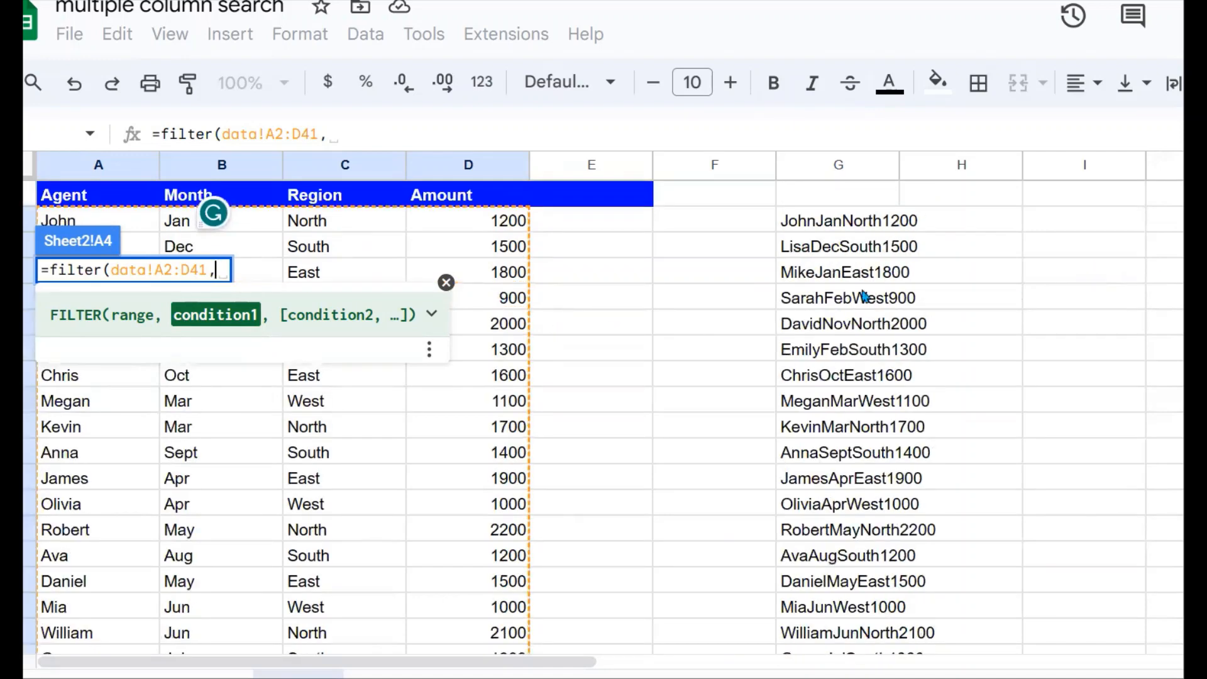
click(332, 133)
text(se)
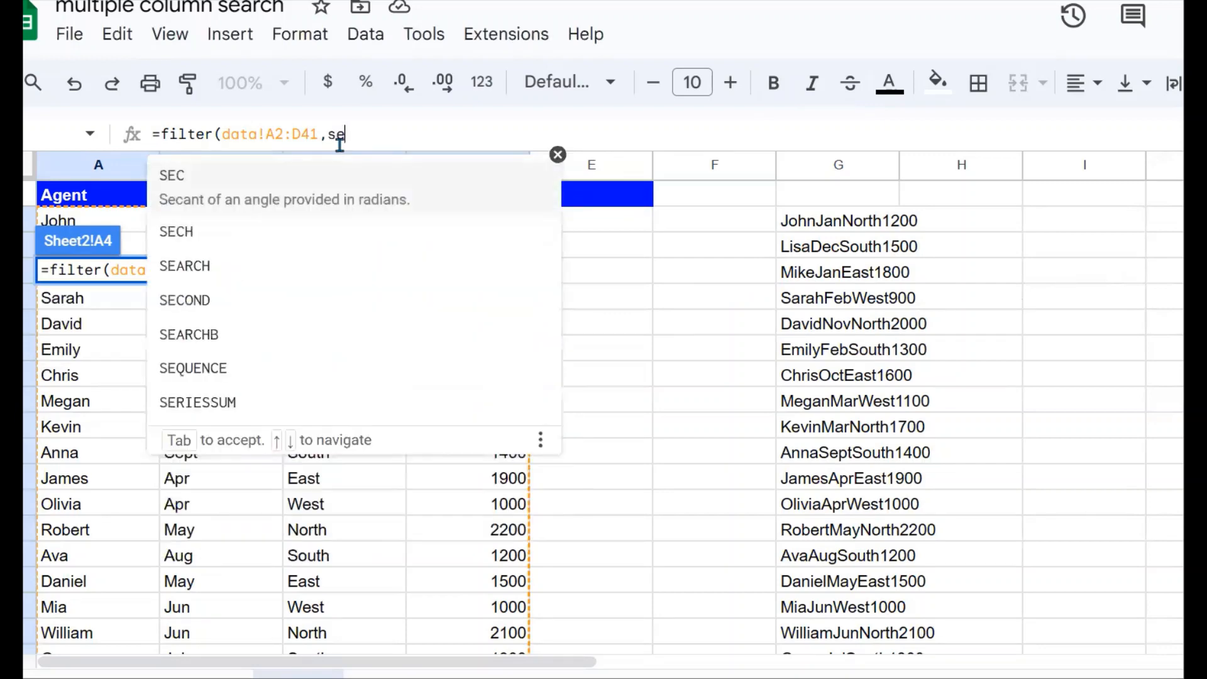
text(arch()
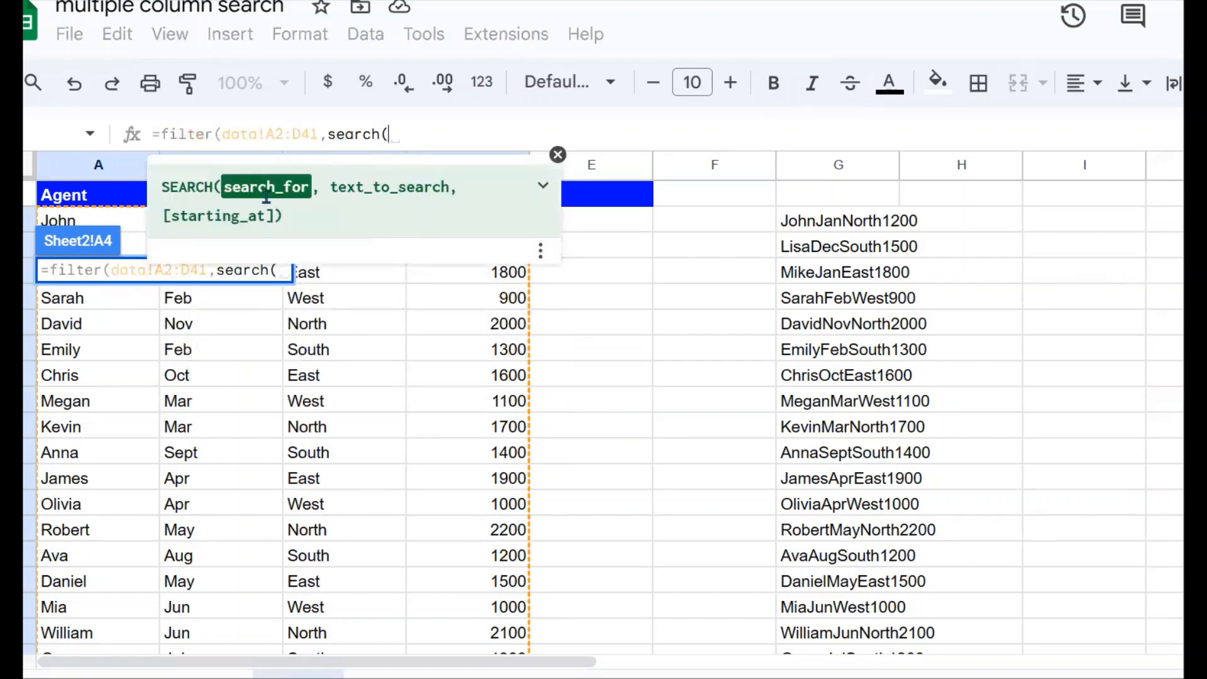
click(199, 674)
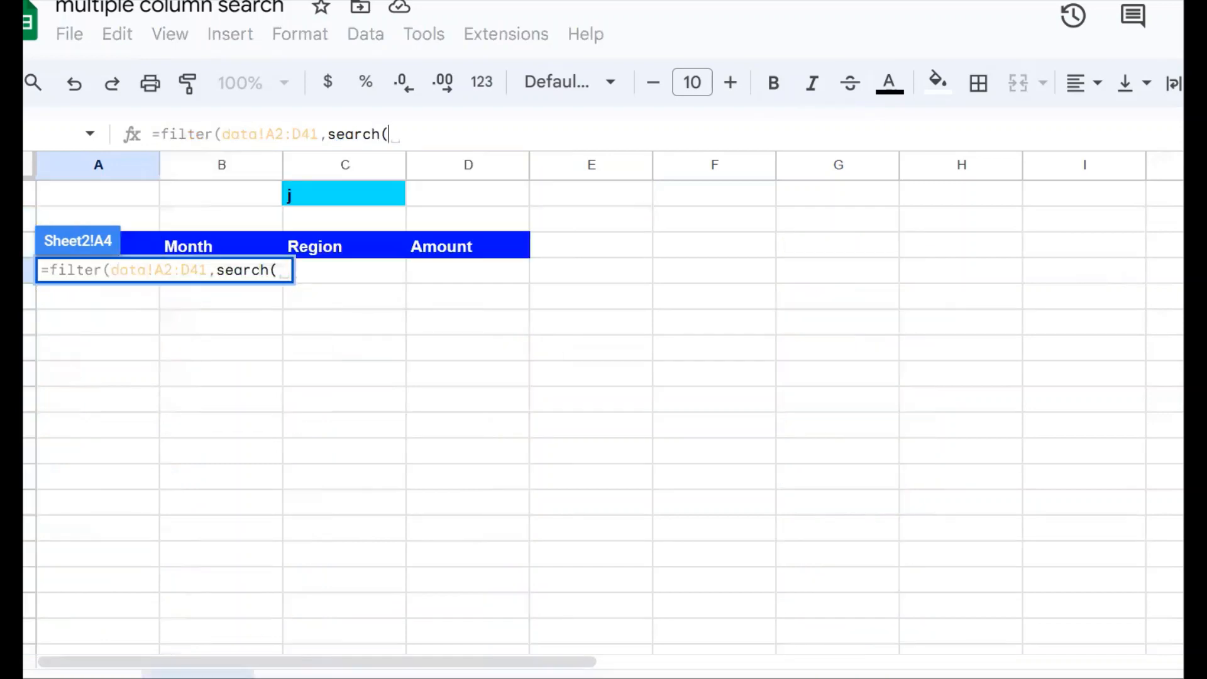
click(319, 201)
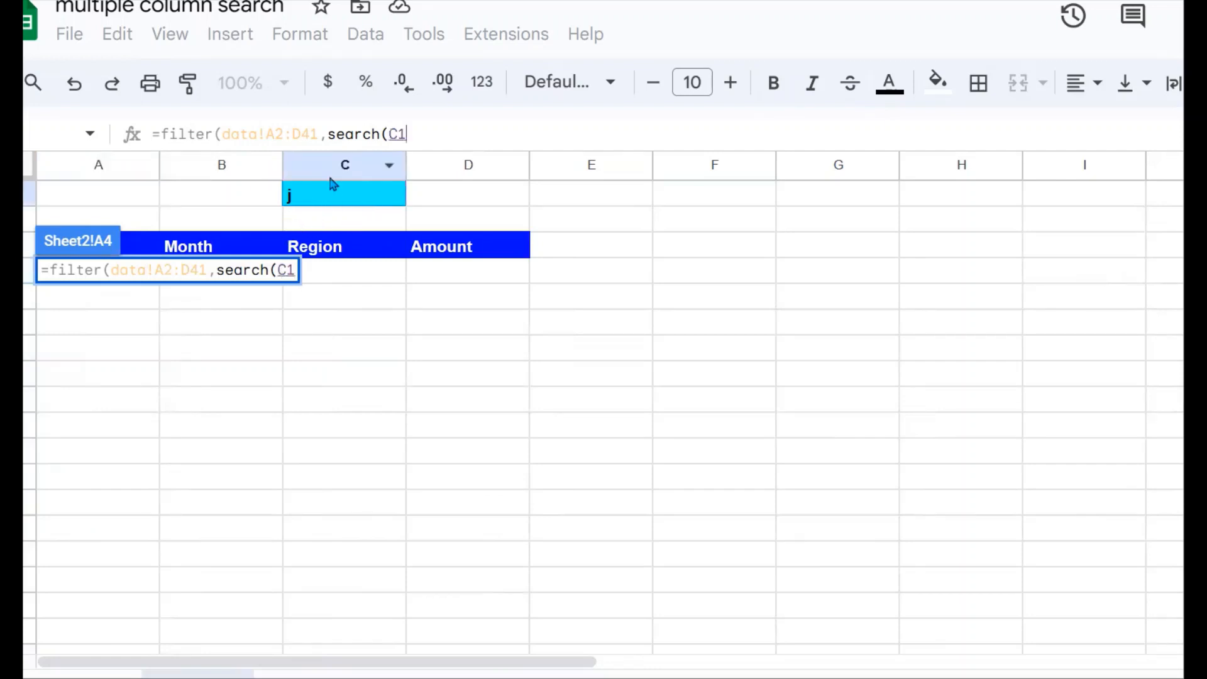
text(,)
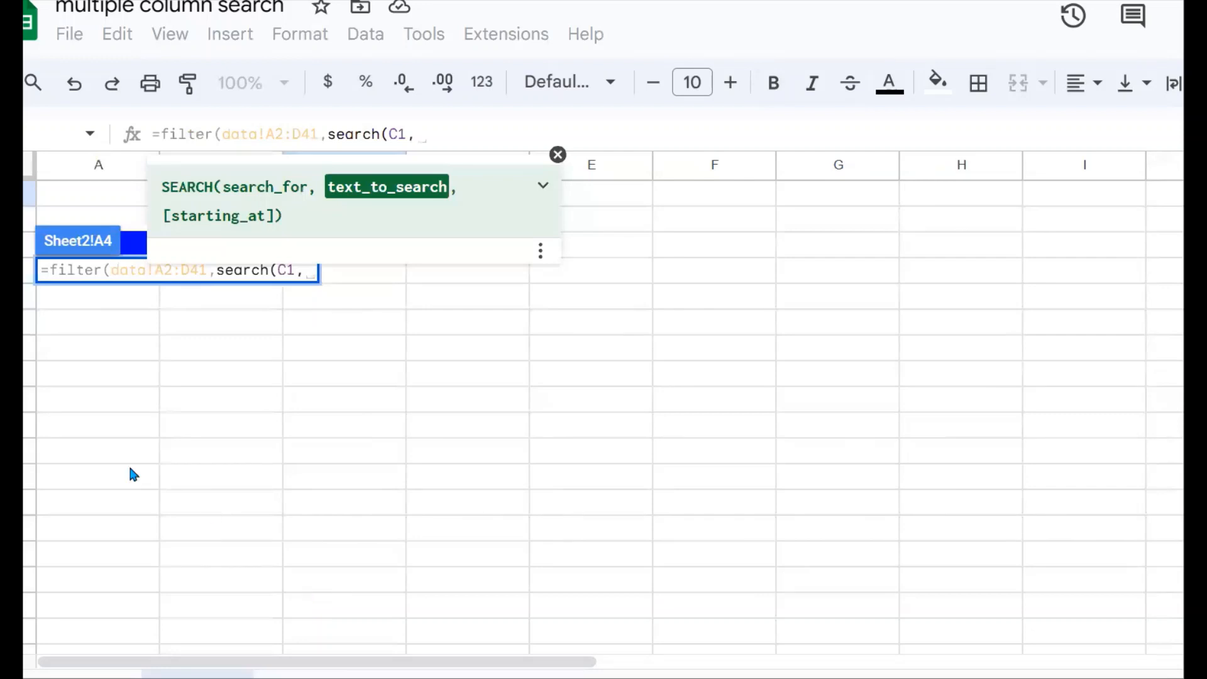
Park the incomplete A4 formula as plain text by putting a quotation mark in front of its equals sign
click(154, 134)
click(154, 134)
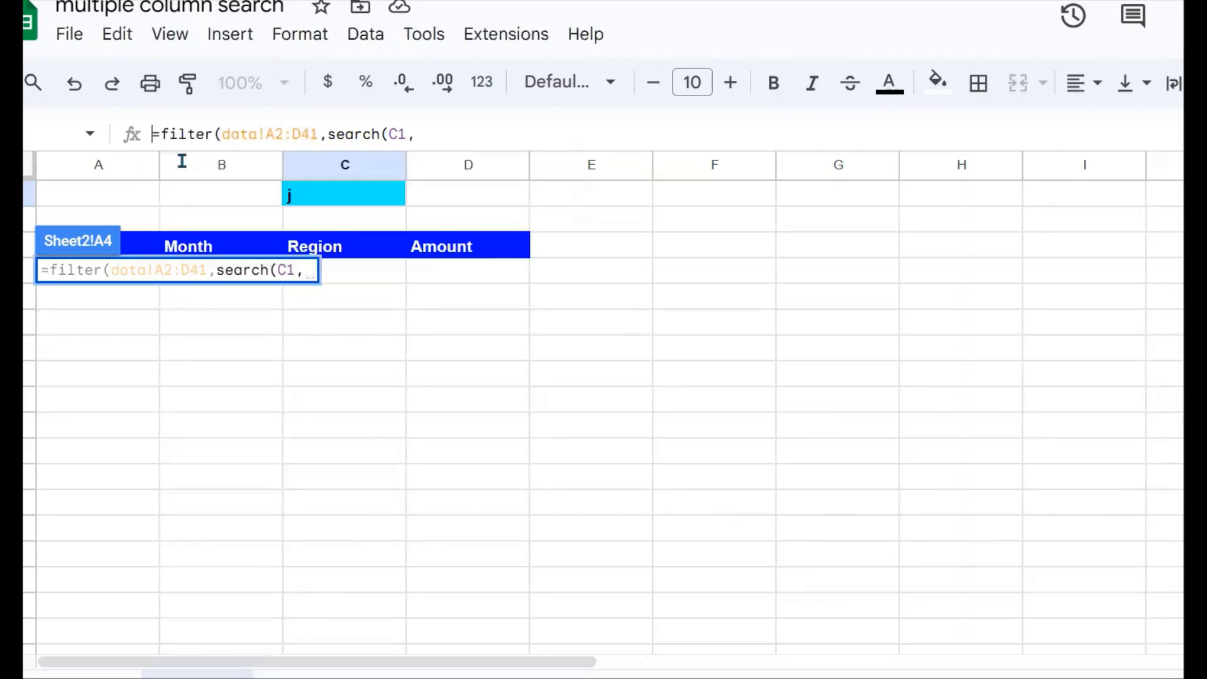
text(")
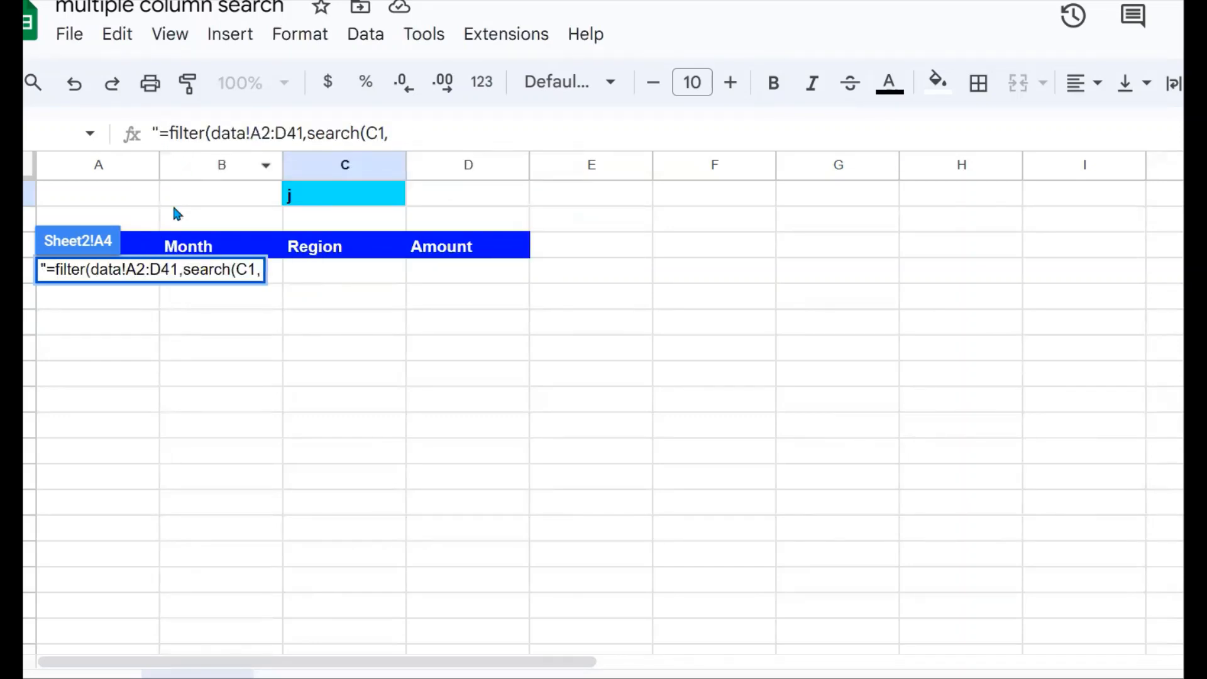
click(175, 334)
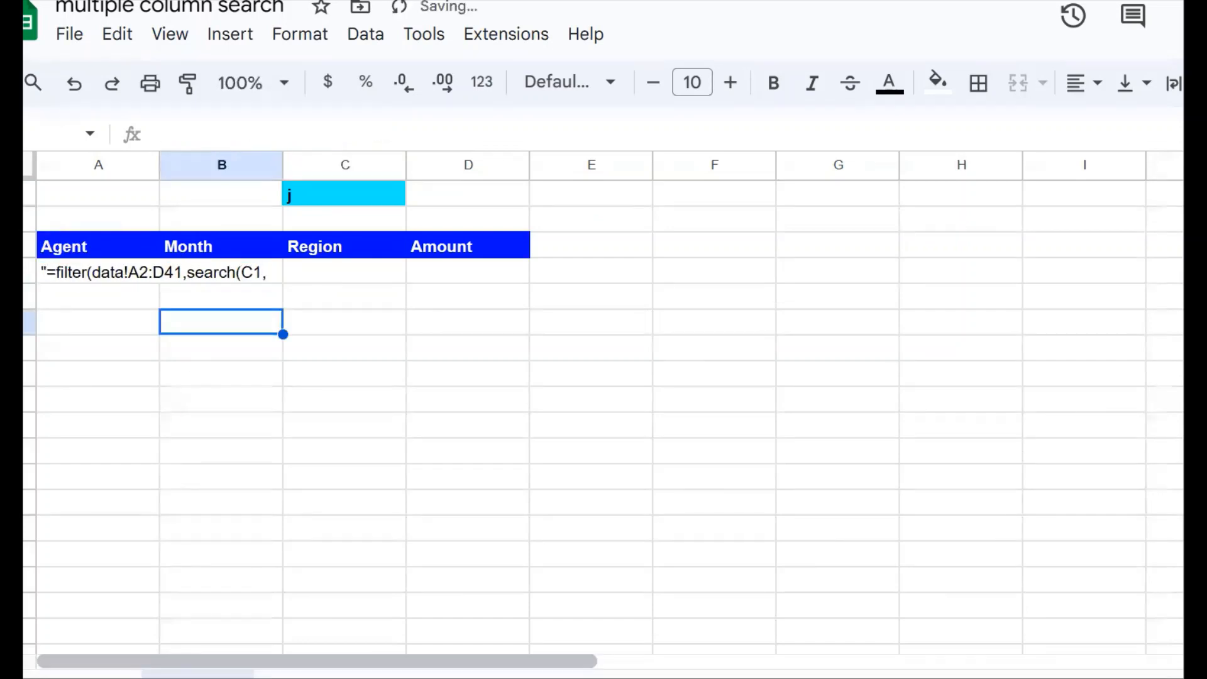
Replace the concatenation formula results in G2:G41 of the data sheet with their plain values
click(301, 676)
click(697, 400)
click(836, 222)
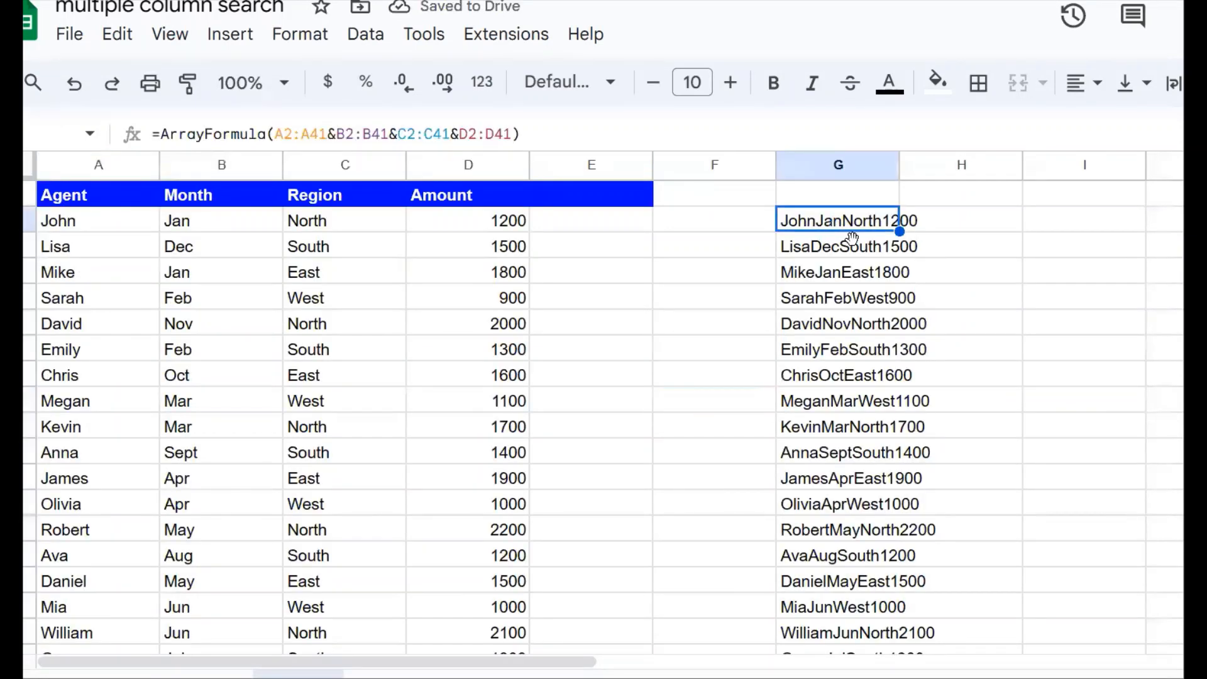
key(ctrl+shift+Down)
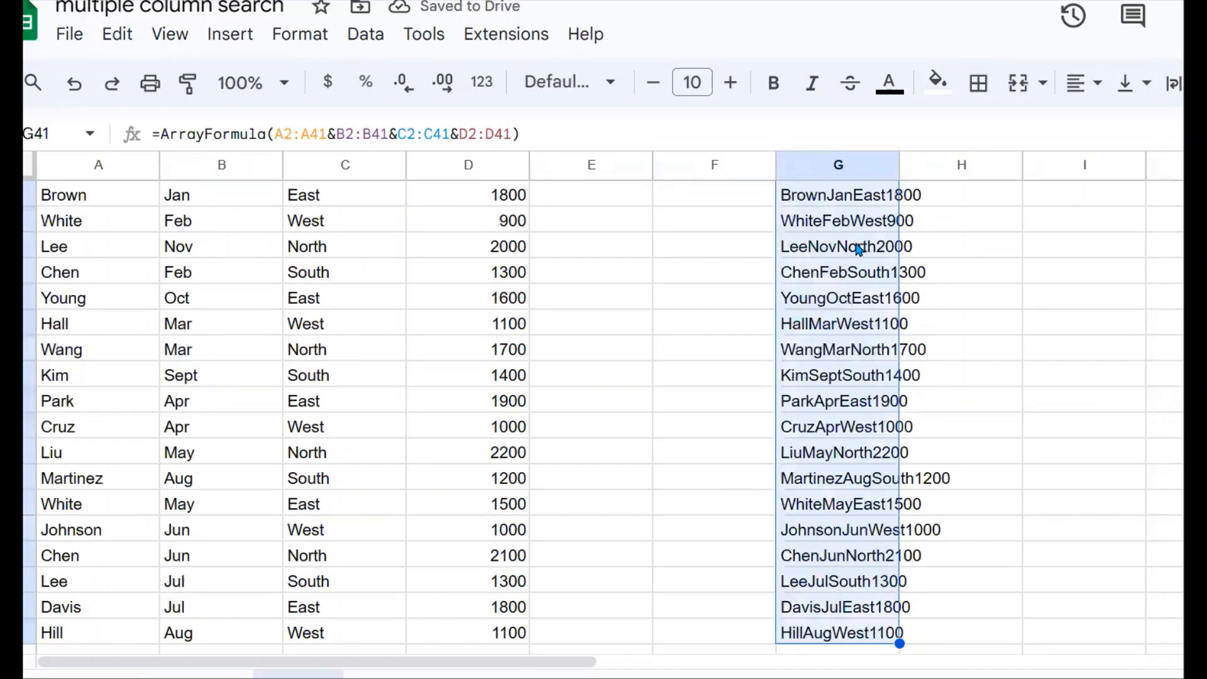
key(ctrl+c)
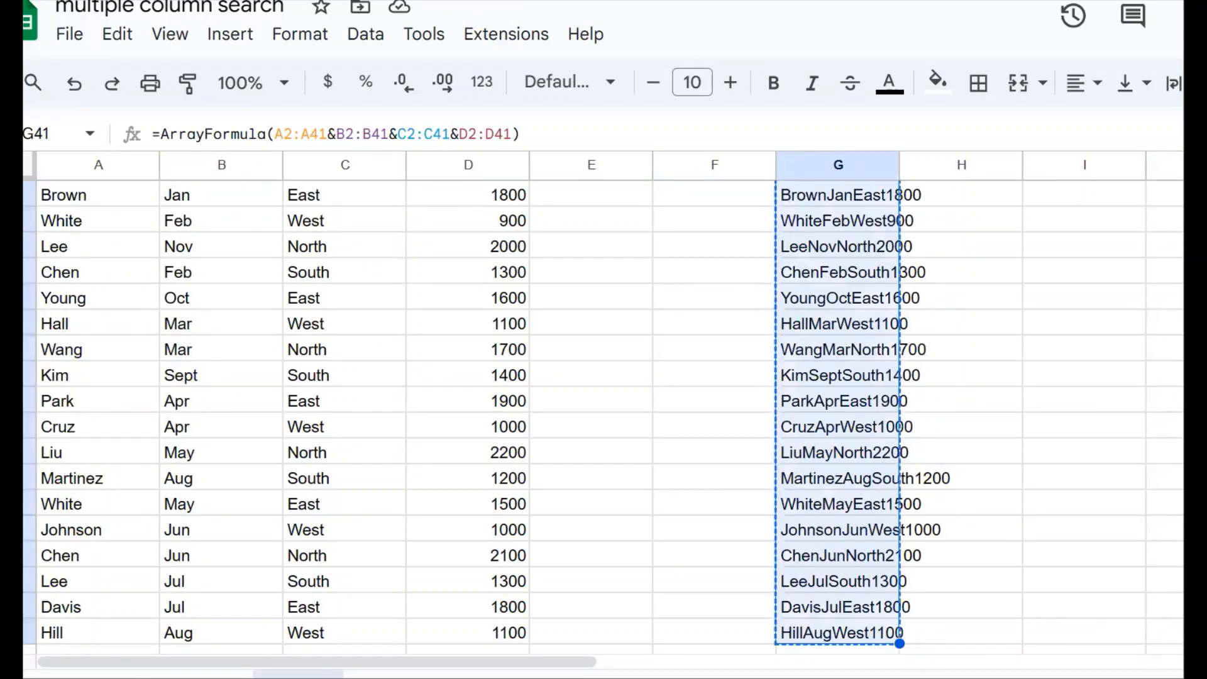
scroll(870, 226, up, 10)
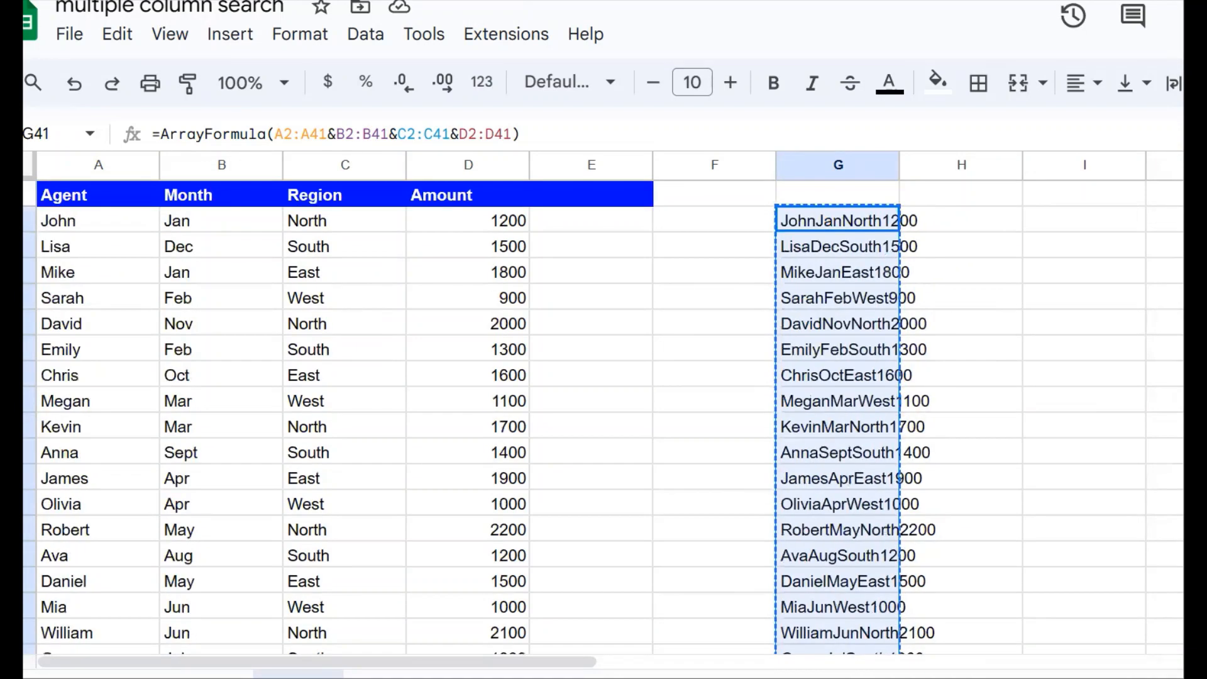
right_click(823, 229)
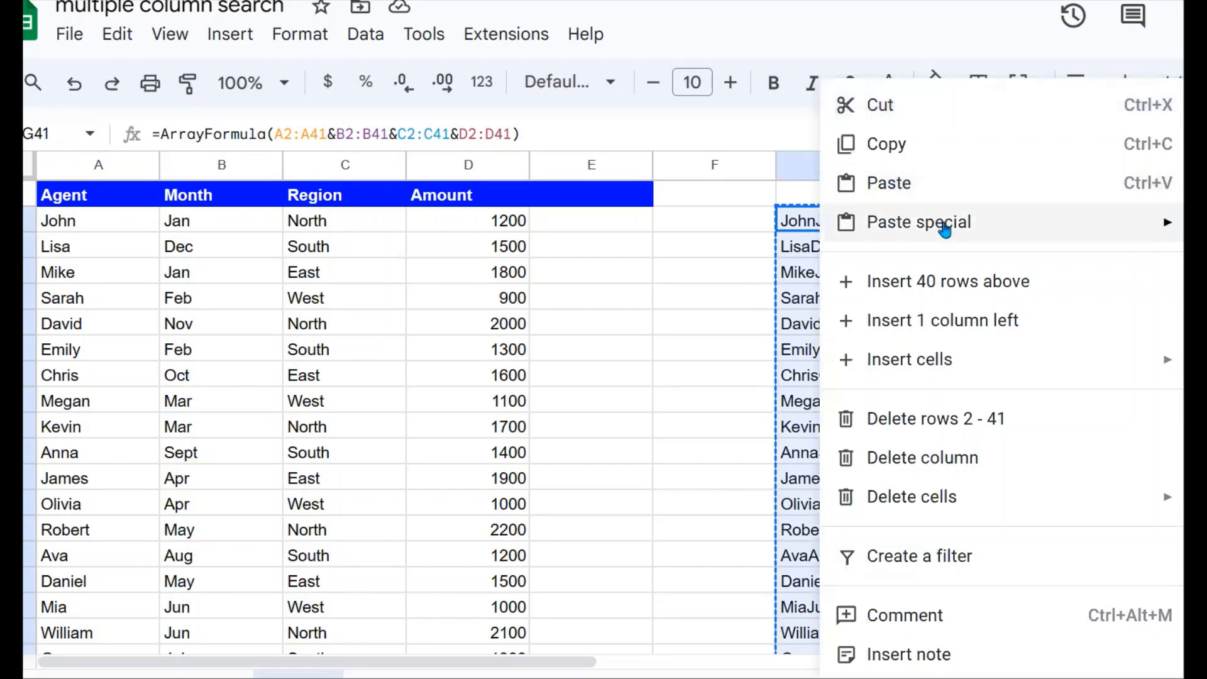
mouse_move(942, 234)
click(585, 233)
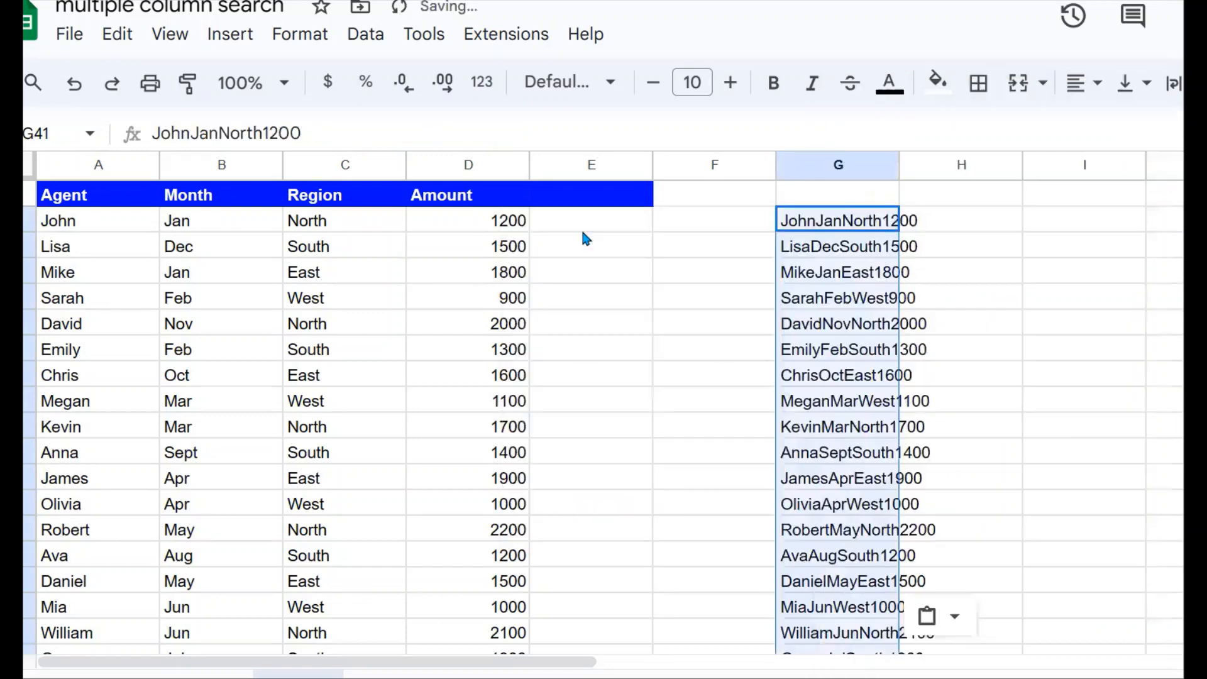
click(753, 280)
click(834, 225)
click(759, 289)
click(824, 227)
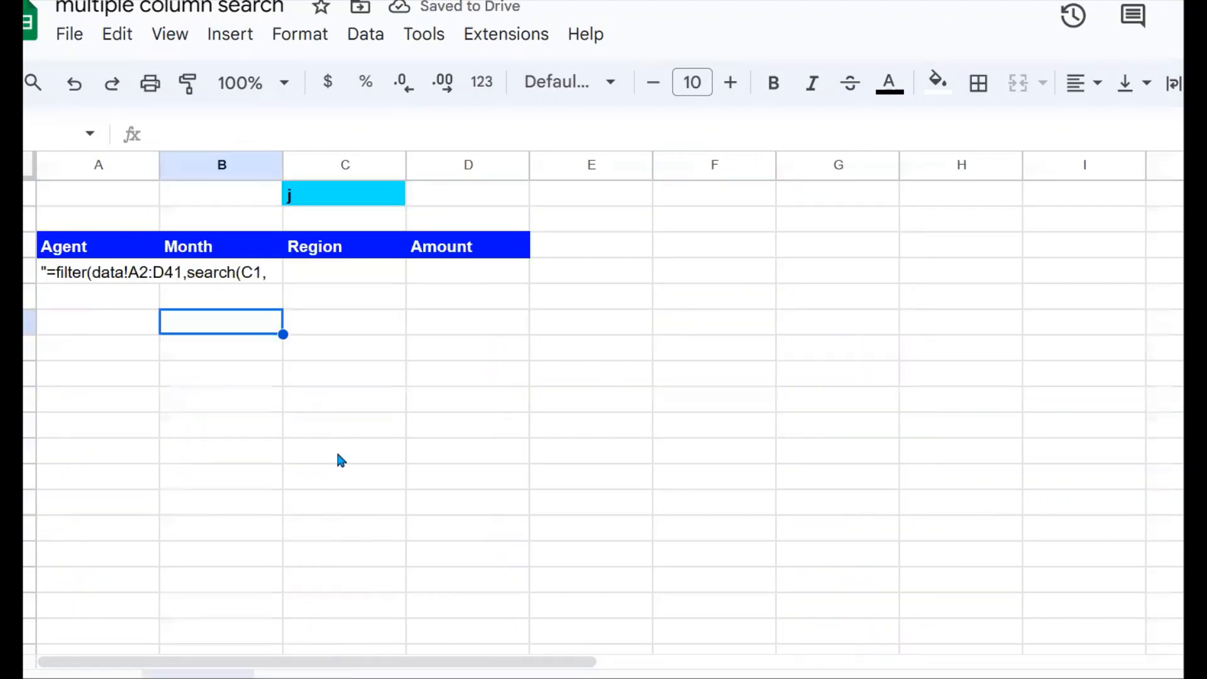
Turn the parked text in A4 of the search sheet back into a formula by removing its leading quotation mark
click(339, 451)
click(81, 277)
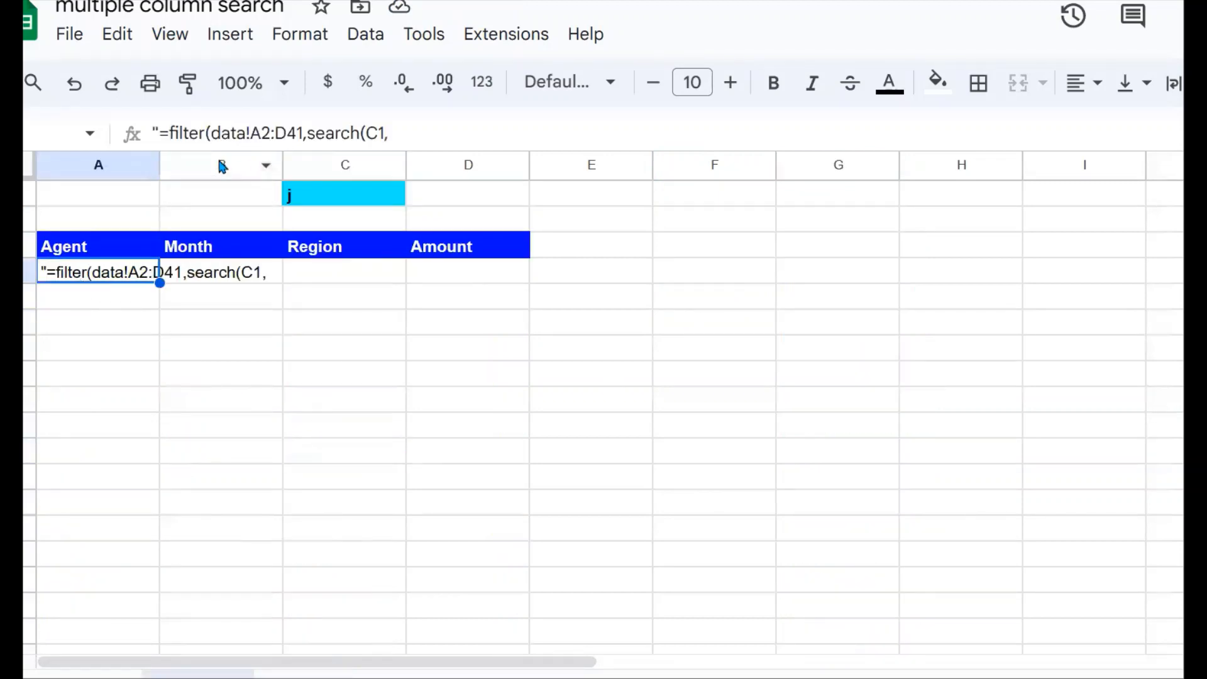
click(162, 134)
key(BackSpace)
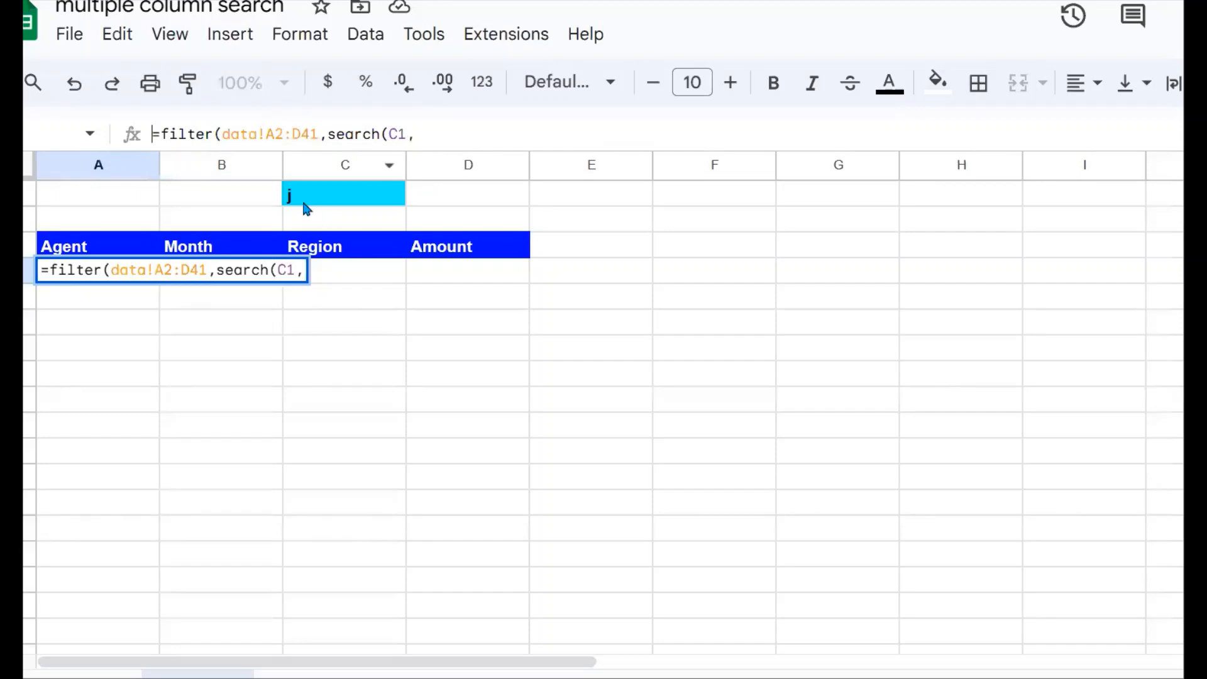
Complete the A4 formula with data!G2:G41 as the text to search, closing both the SEARCH and FILTER functions
click(416, 134)
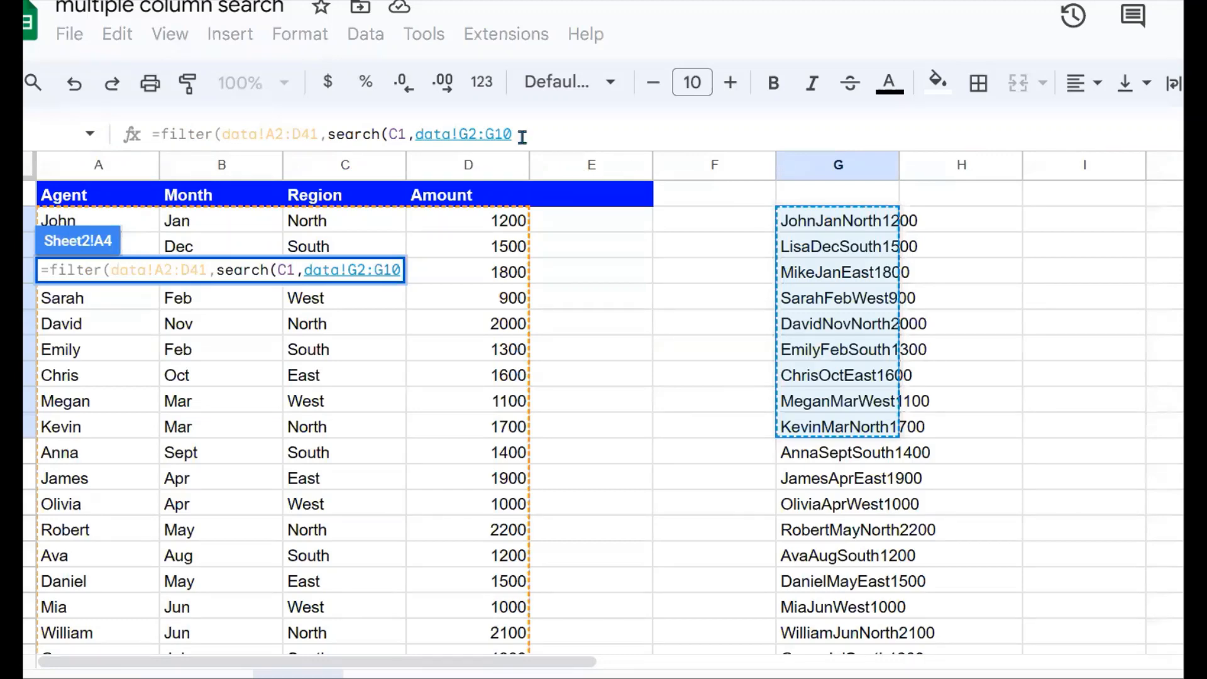
click(522, 137)
key(BackSpace)
key(BackSpace)
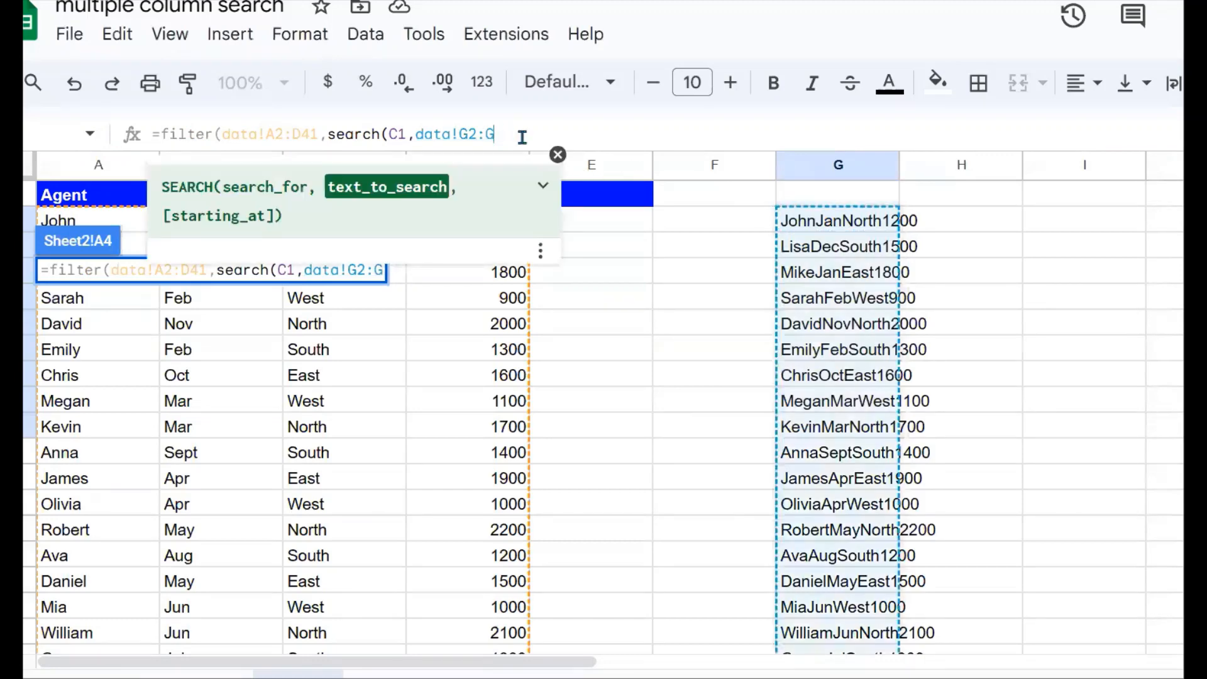
text(41))
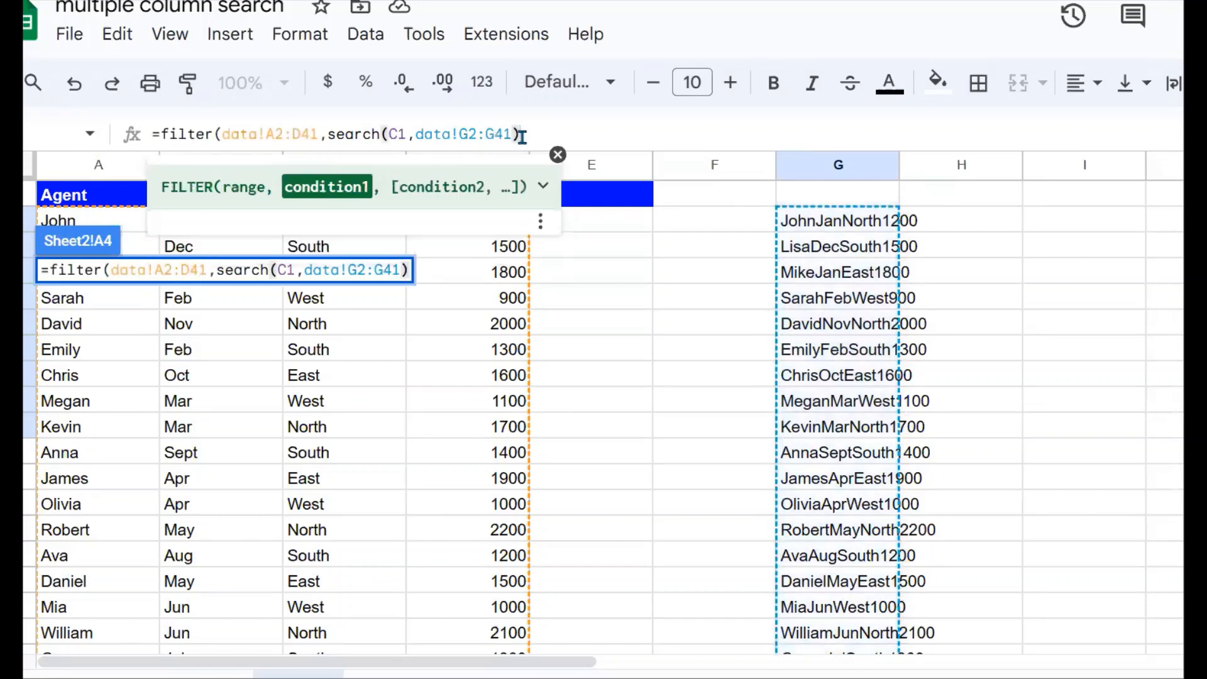
text())
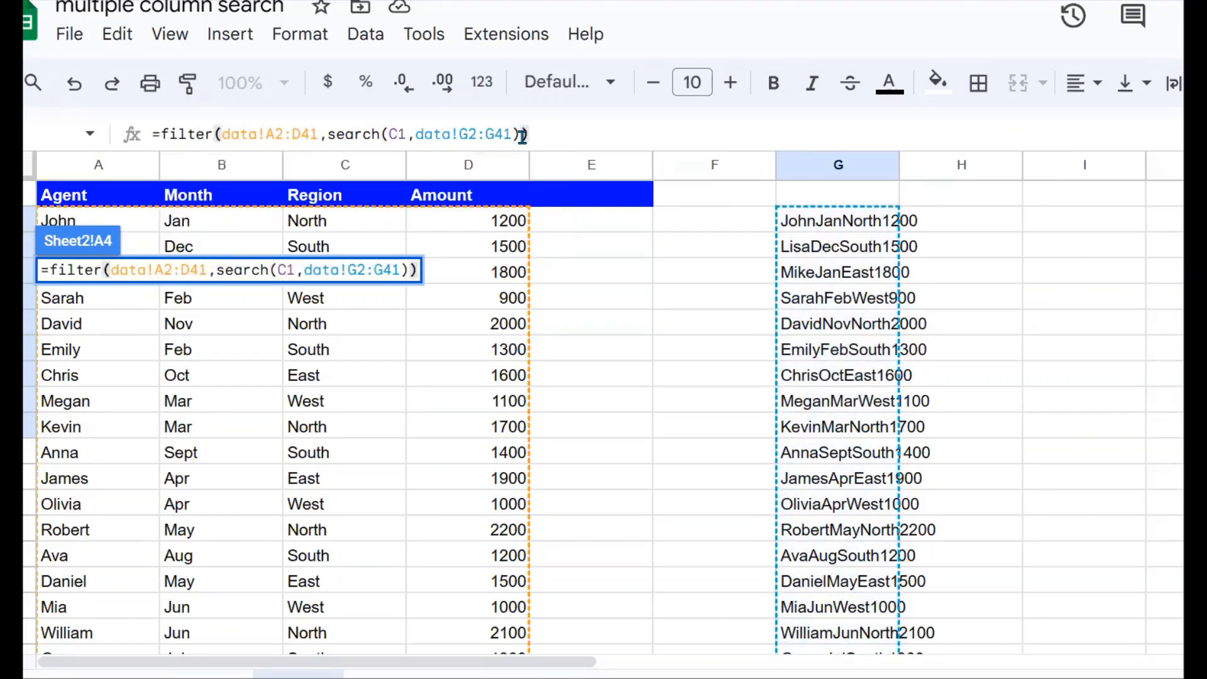
key(Return)
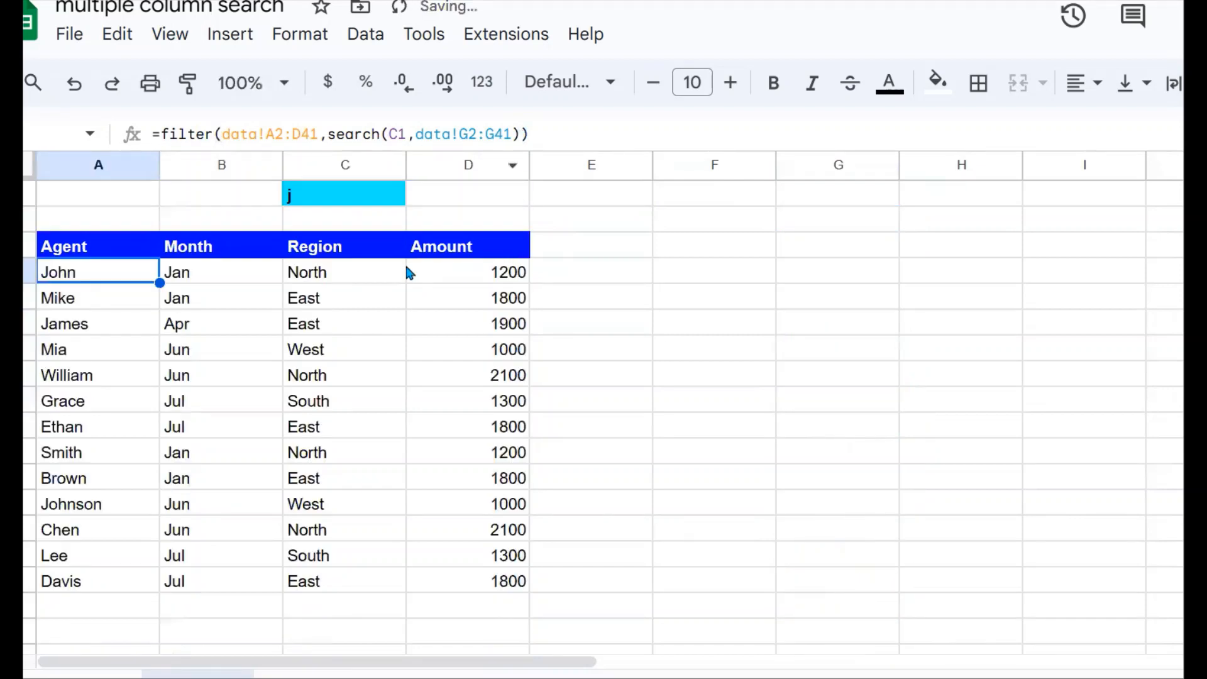
Examine the filtered rows against the letter j in C1, comparing matches in the Agent and Month columns
click(320, 200)
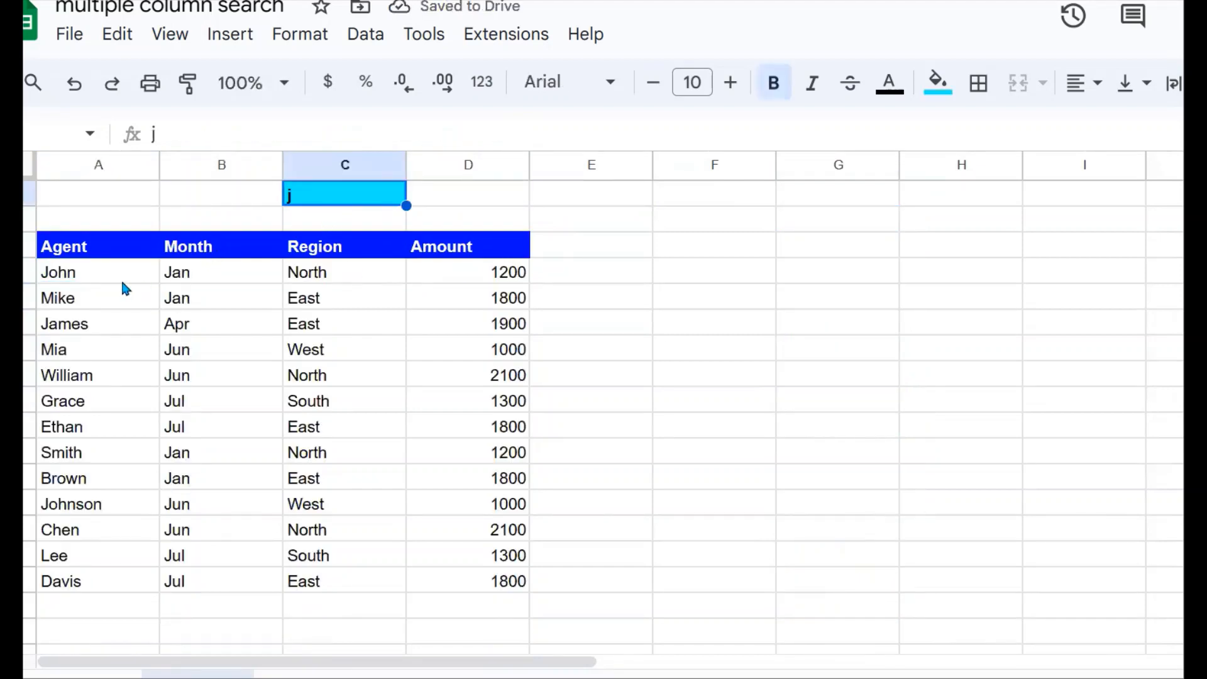
click(141, 286)
drag(141, 287, 481, 272)
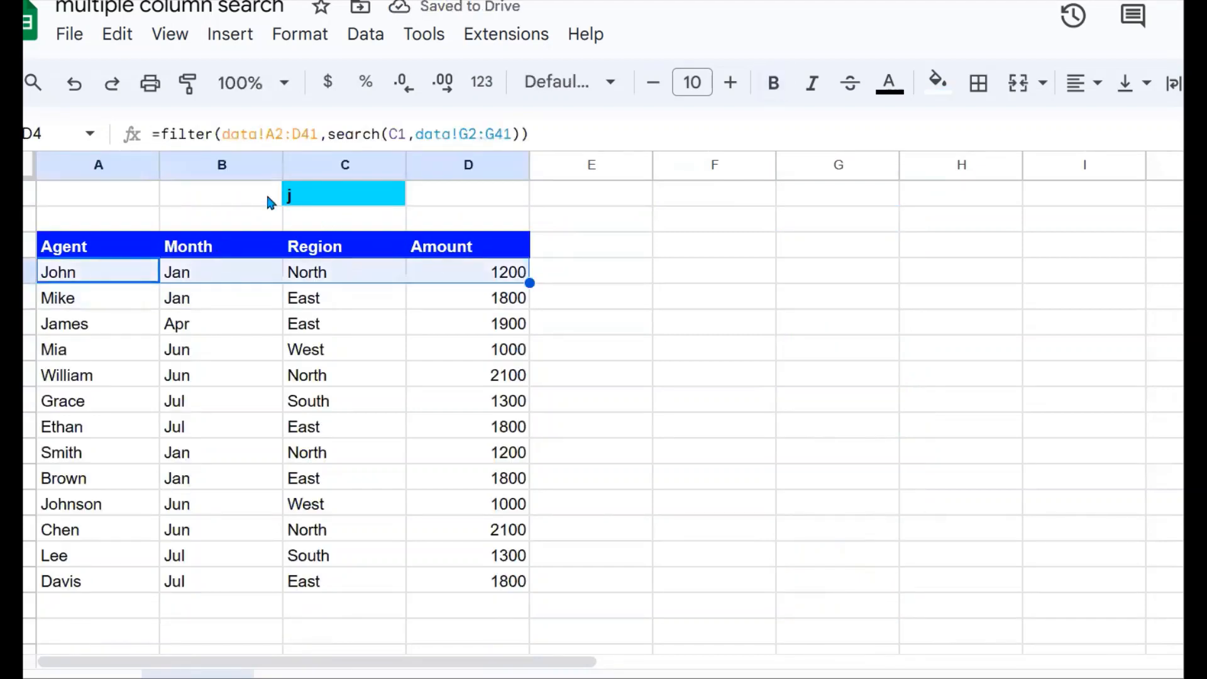
click(233, 279)
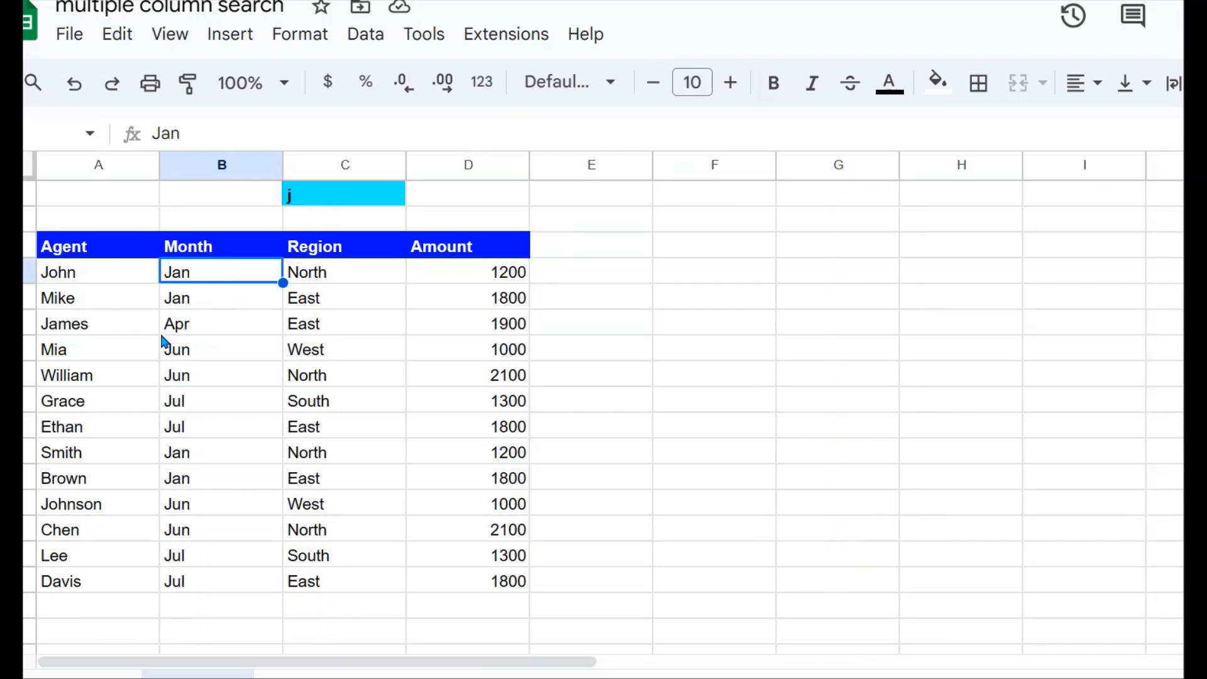
click(195, 342)
click(84, 281)
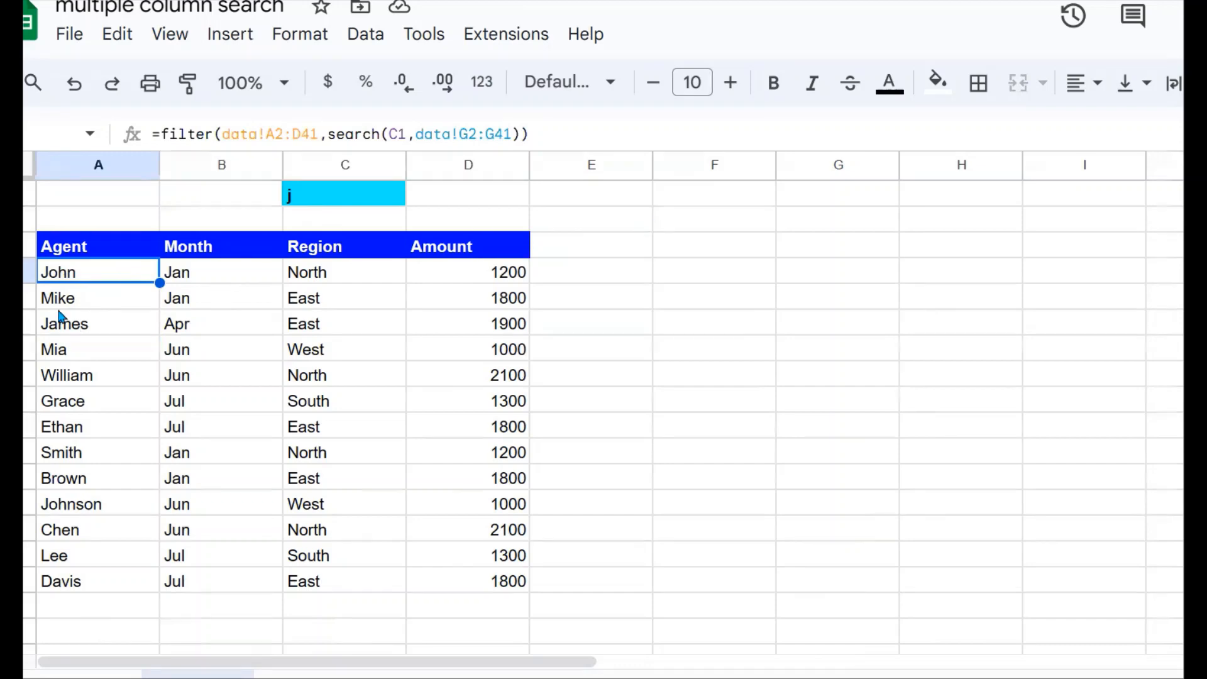
click(90, 306)
click(189, 305)
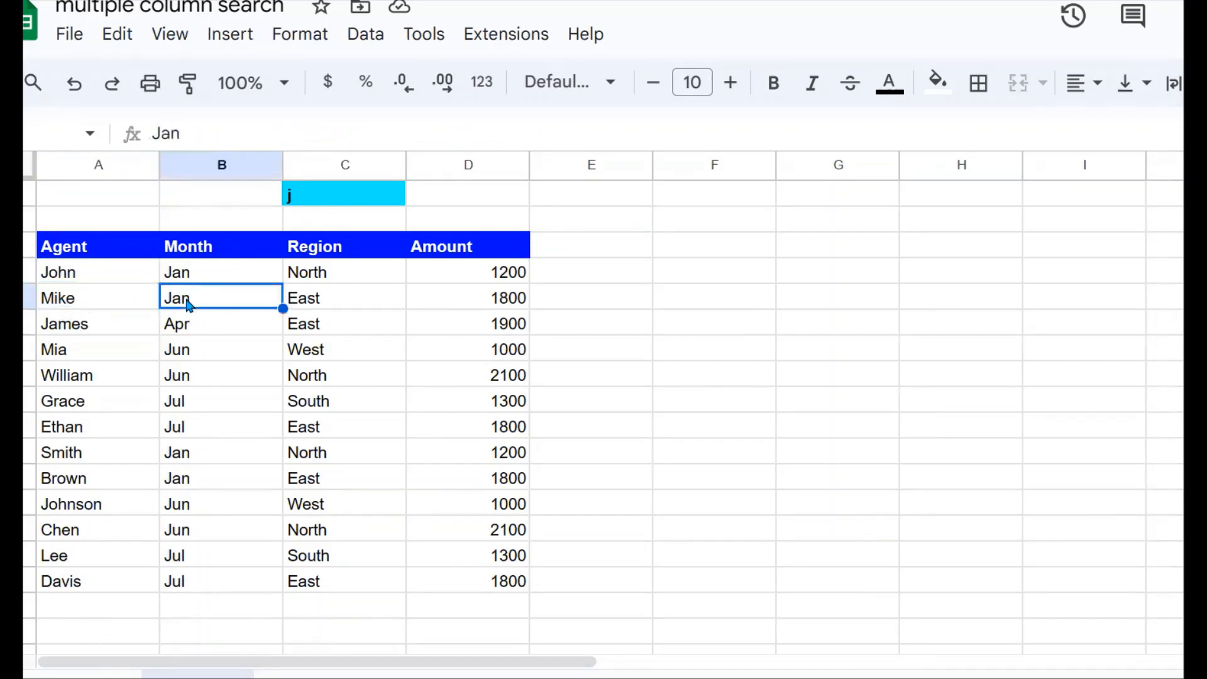
drag(208, 308, 493, 302)
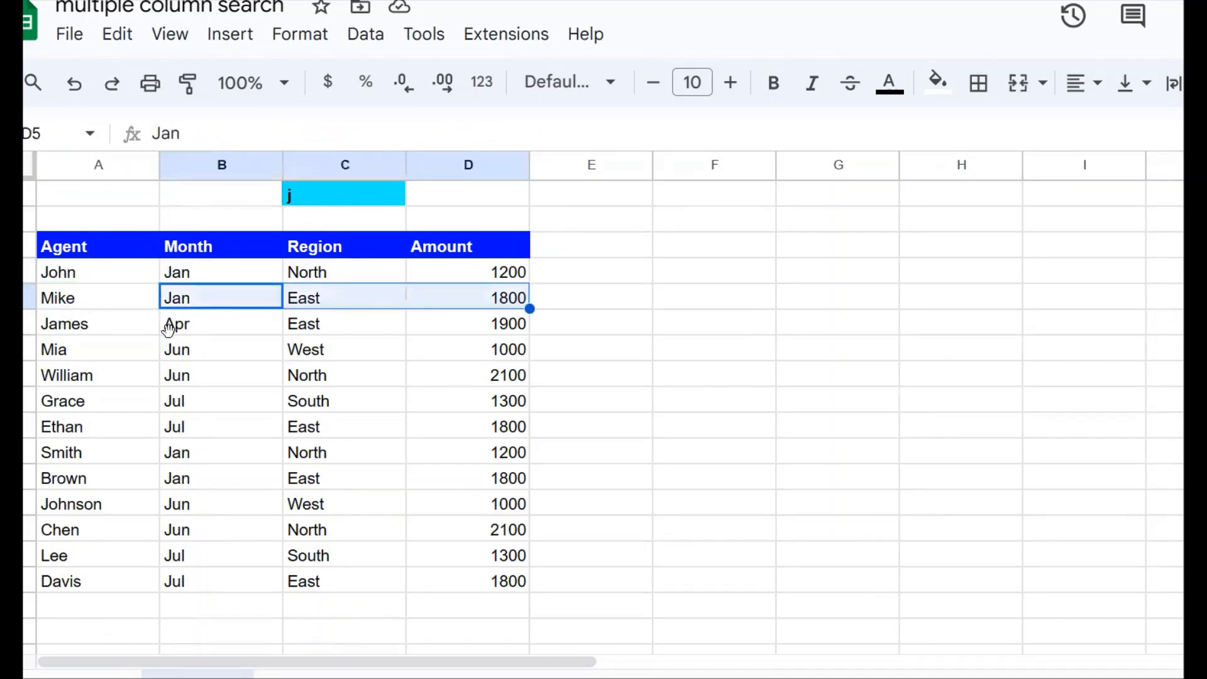
click(96, 330)
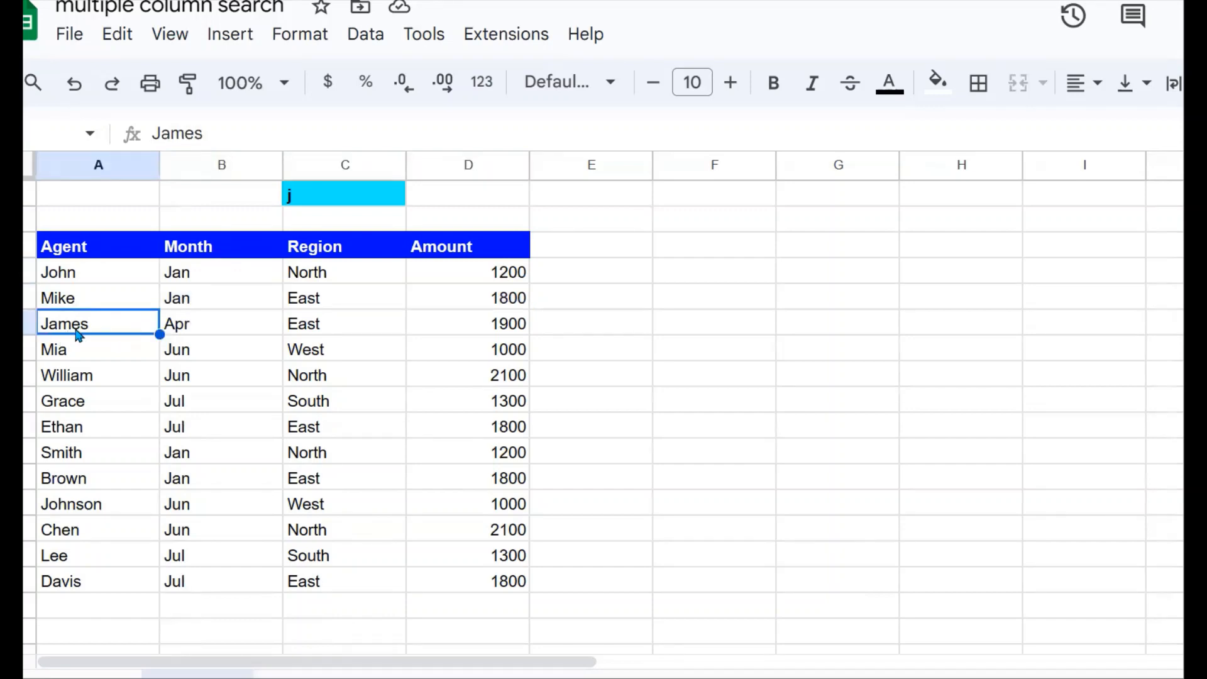
drag(78, 335, 478, 333)
click(63, 347)
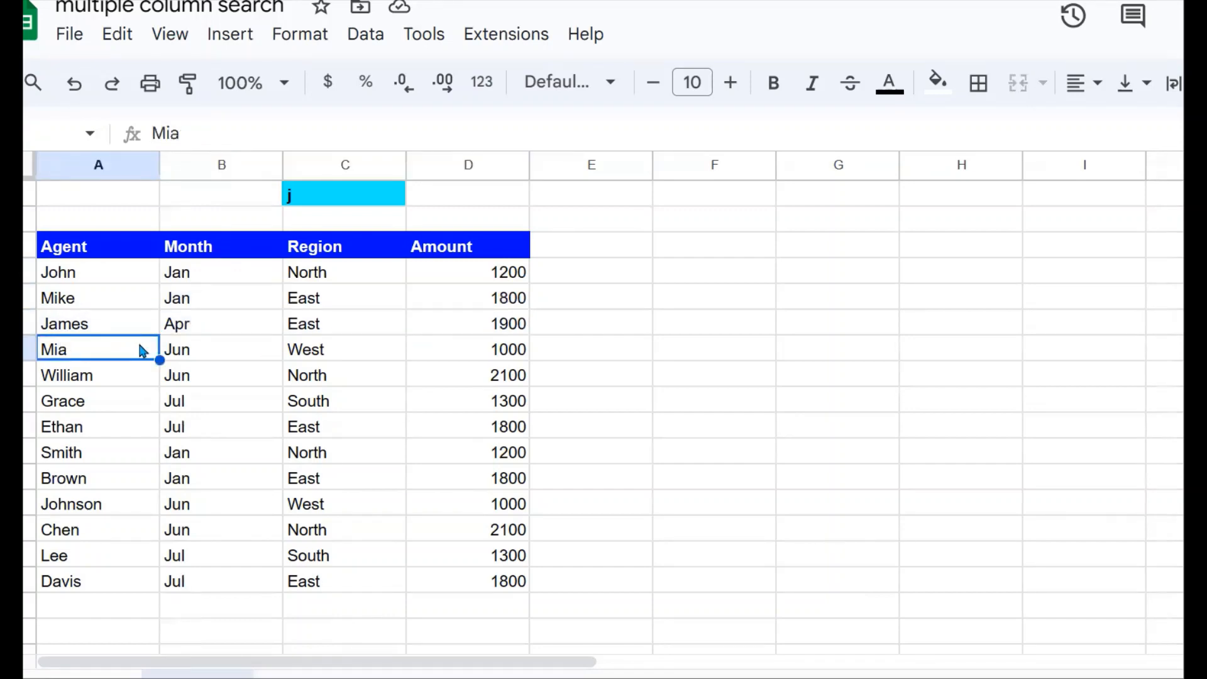
key(ctrl+Right)
click(127, 485)
click(126, 531)
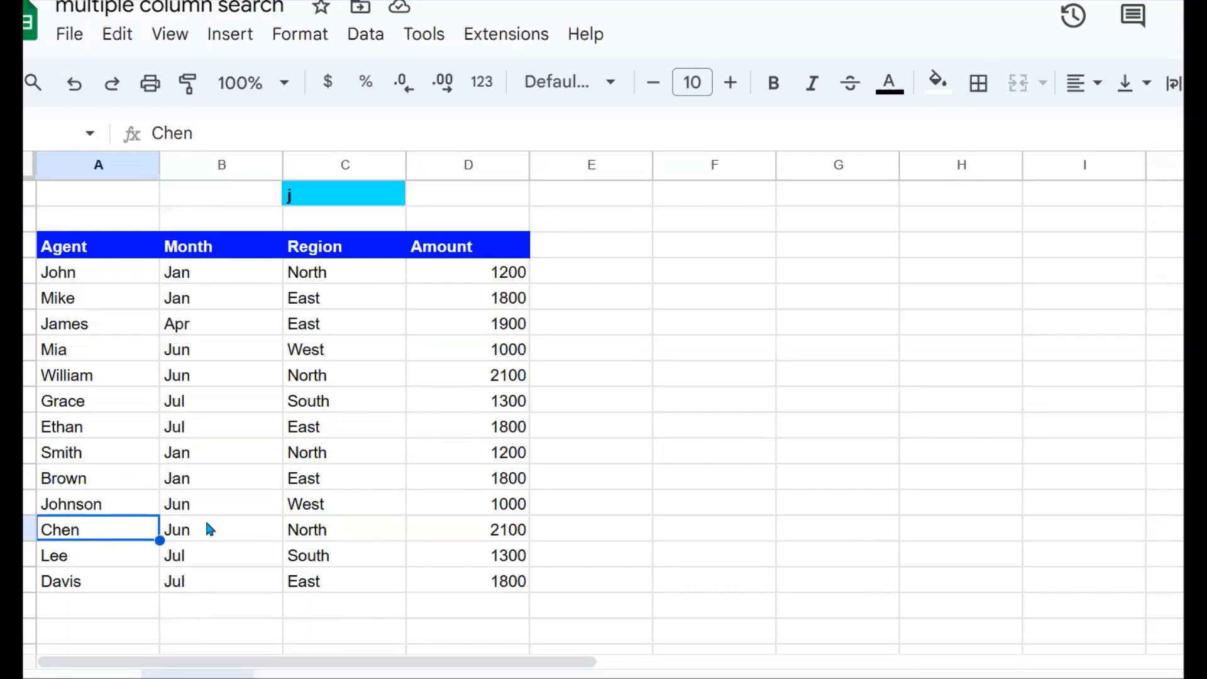
double_click(304, 195)
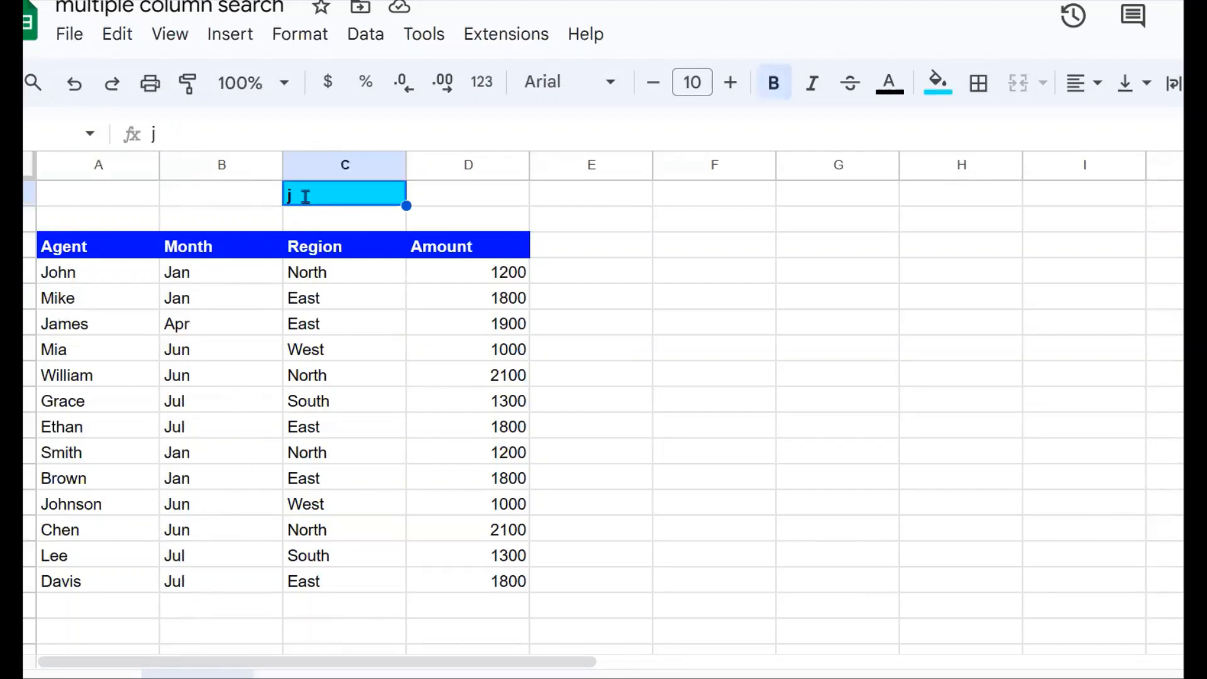
click(205, 442)
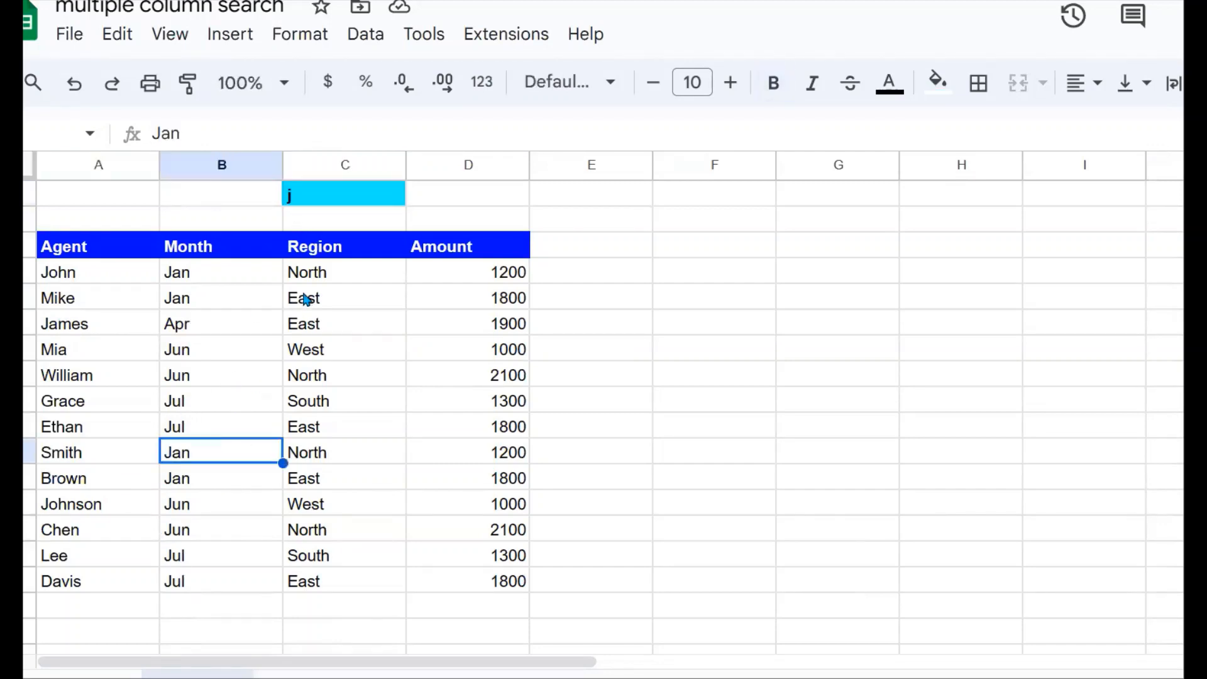
Search for "jo" in C1 and check the agent names in the filtered rows
double_click(316, 191)
key(BackSpace)
text(j)
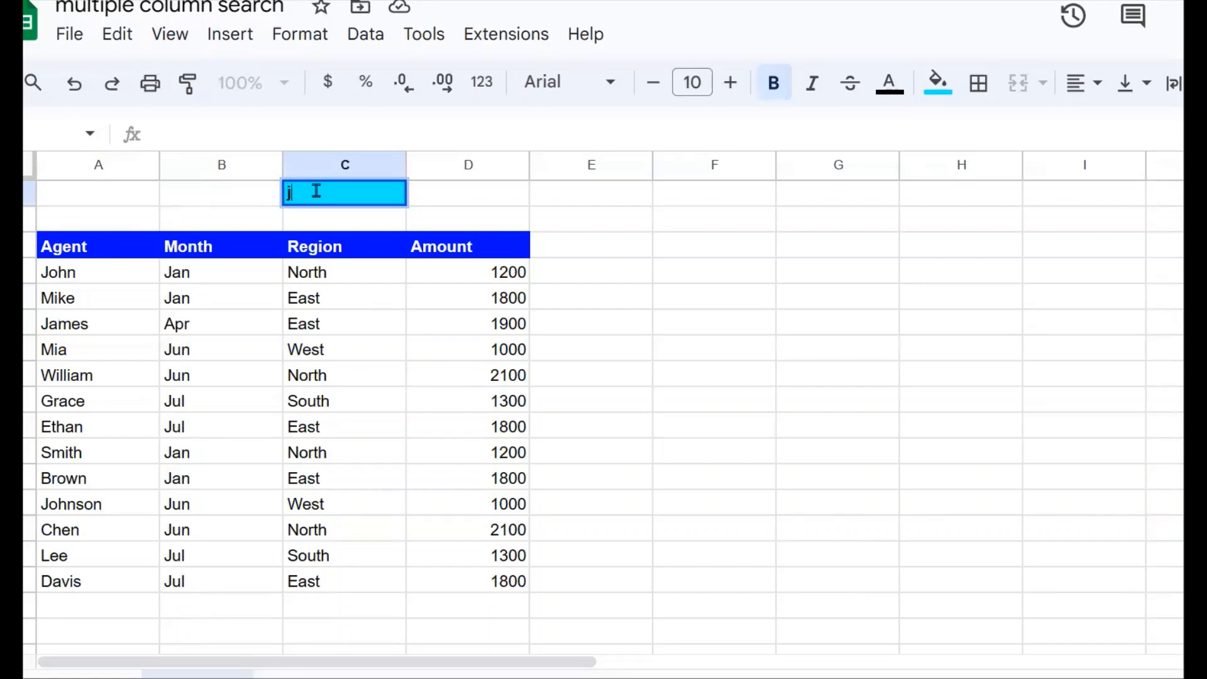
text(o)
key(Return)
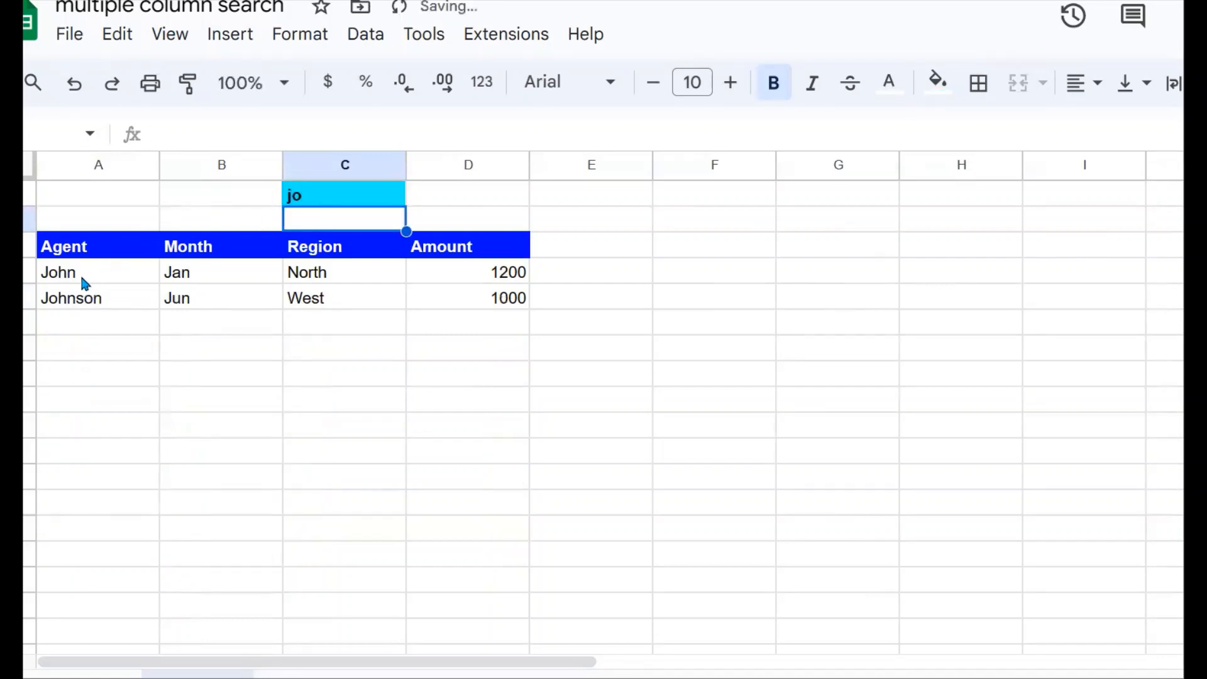
click(84, 283)
click(84, 299)
Clear search cell C1 and search for "ja" instead
click(322, 200)
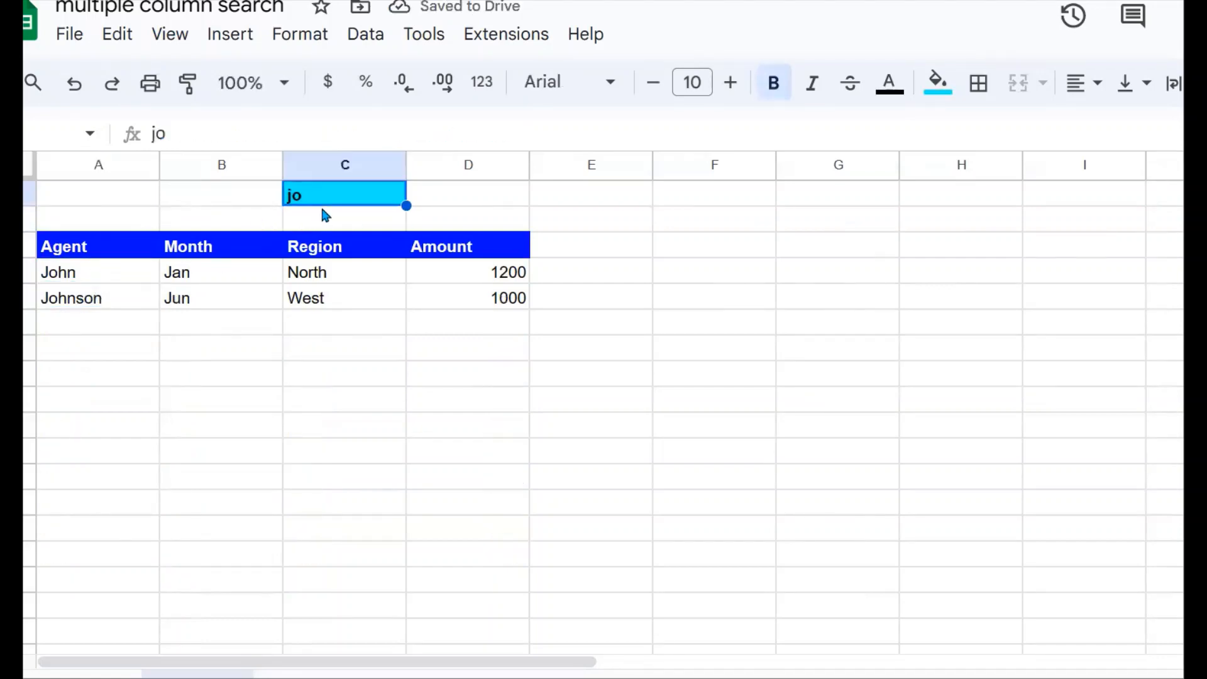
key(Delete)
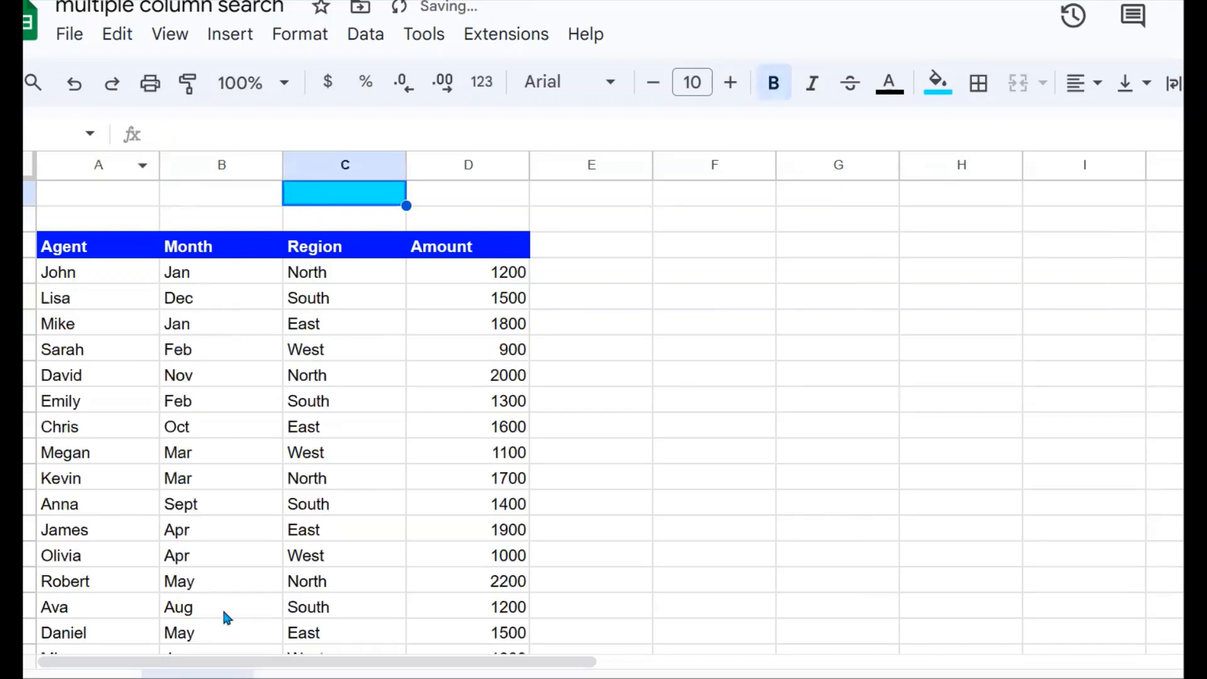
double_click(317, 199)
text(ja)
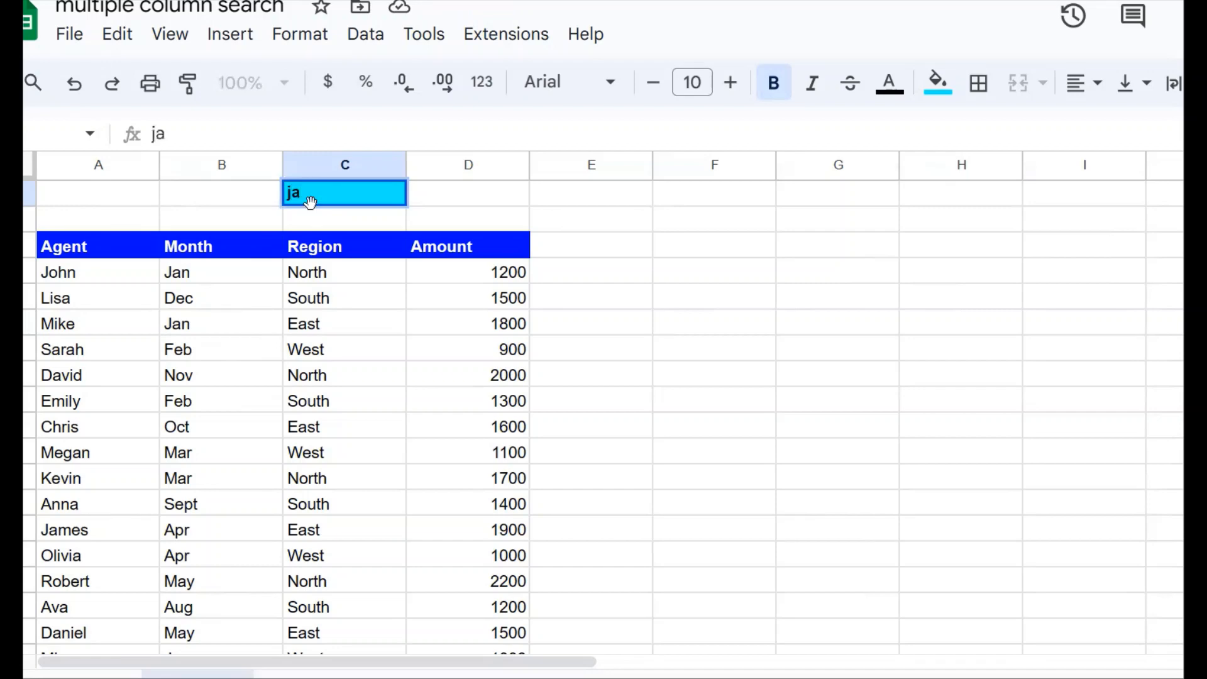
key(Return)
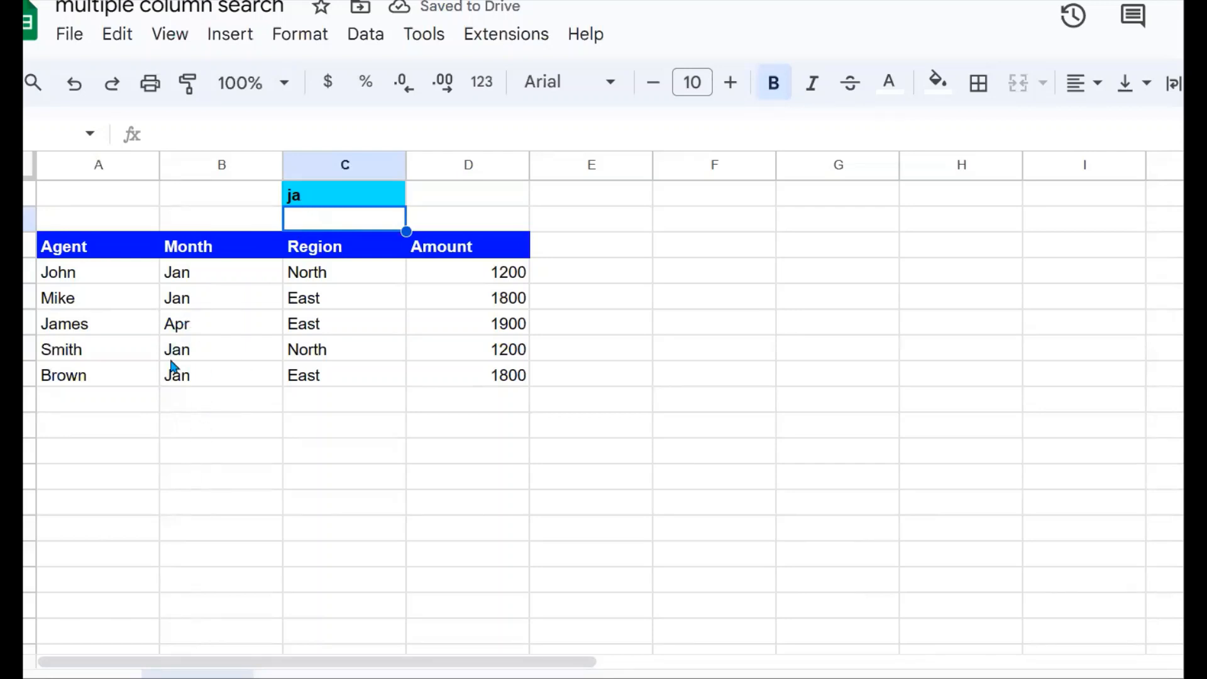
Replace the search text in C1 with "no" to test matching on the Region column
click(335, 192)
key(BackSpace)
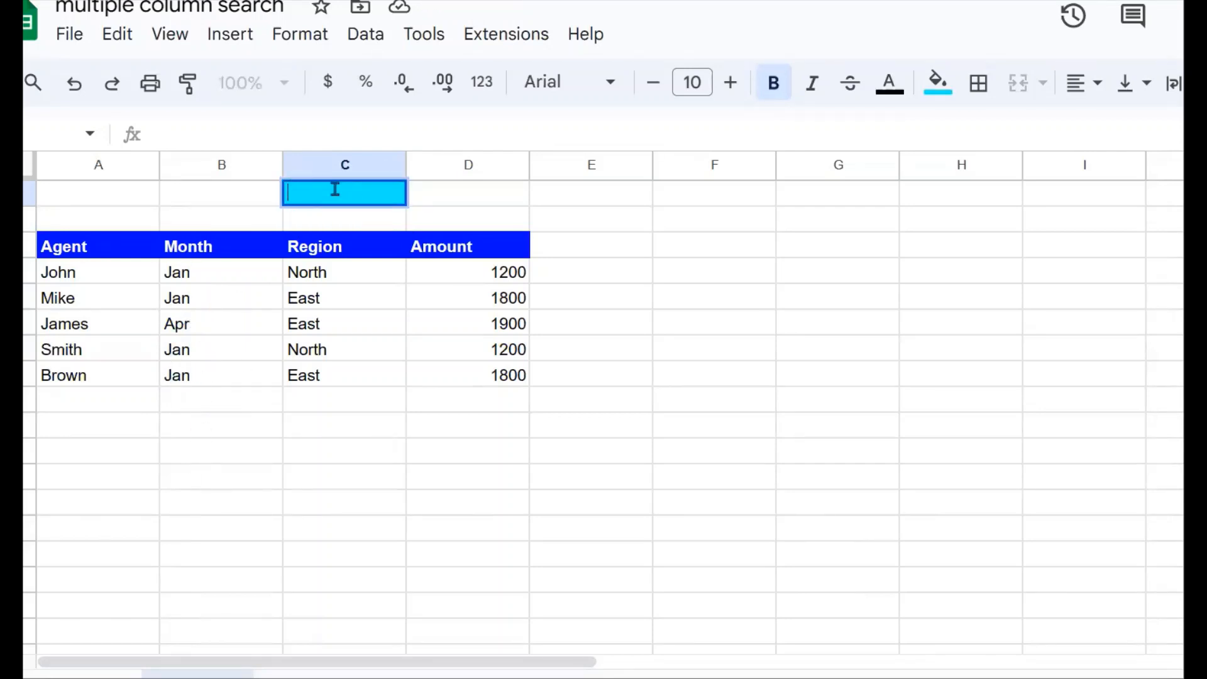
text(no)
key(Return)
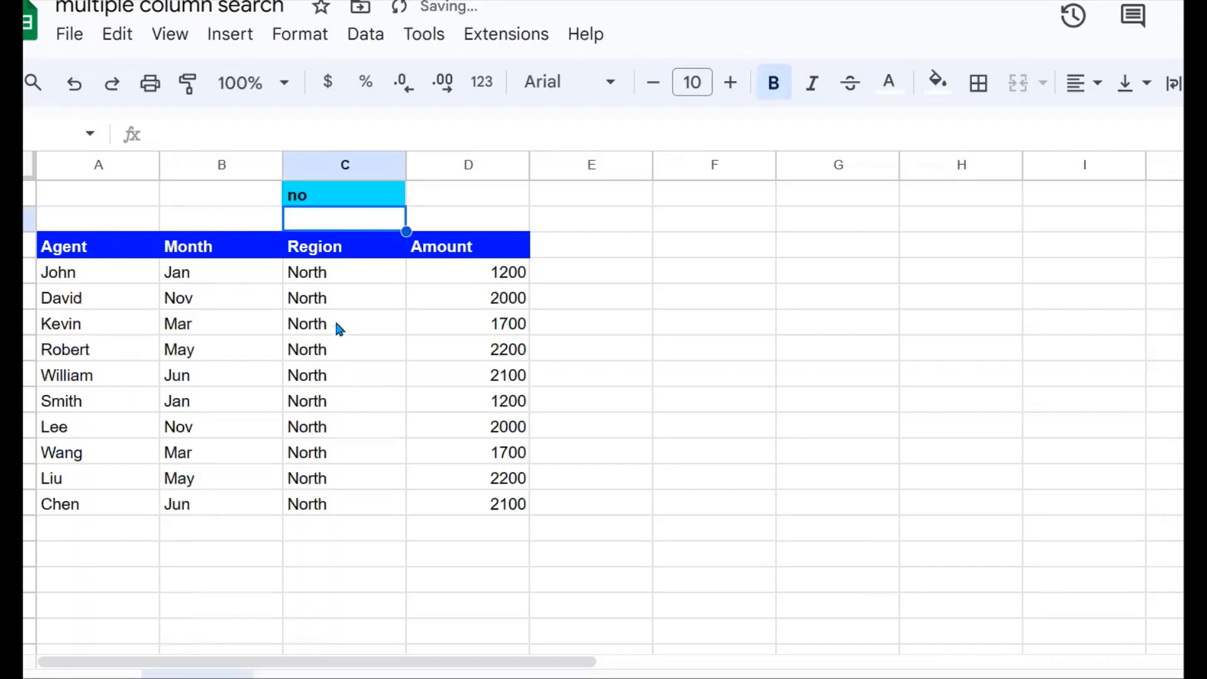
Change the search text in C1 to the single letter "e"
double_click(324, 194)
key(BackSpace)
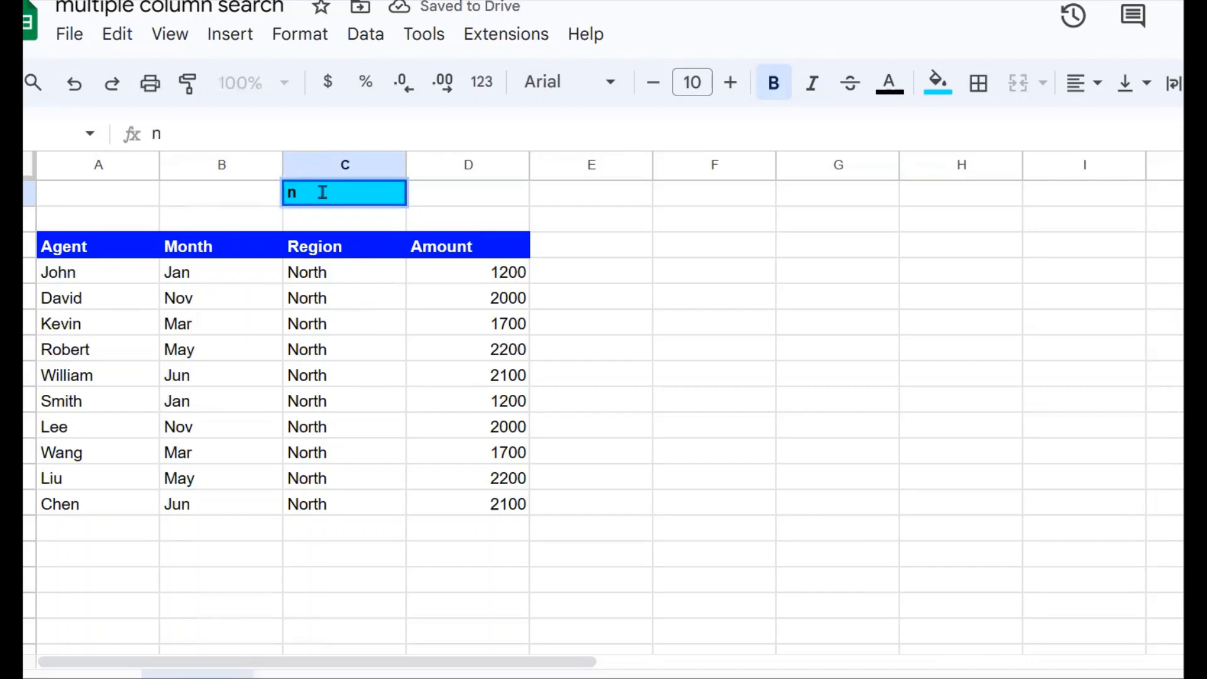
key(BackSpace)
text(e)
key(Return)
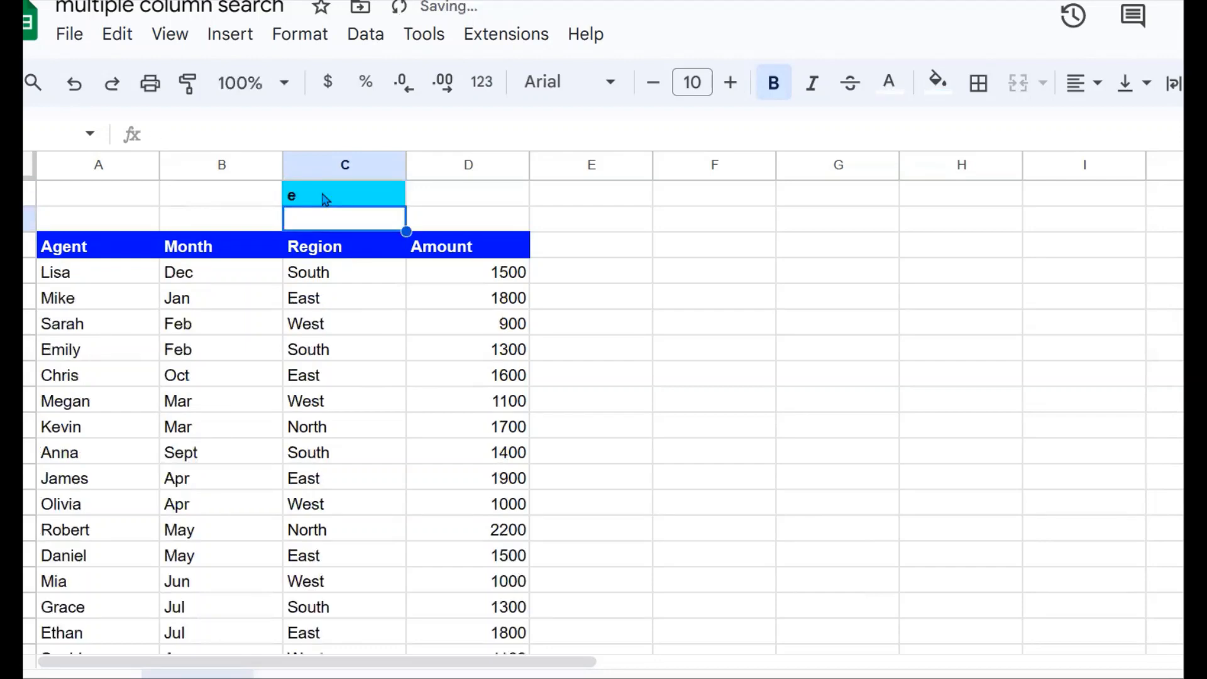
Replace the search text in C1 with 1500 and check the matching values in the Amount column
click(337, 198)
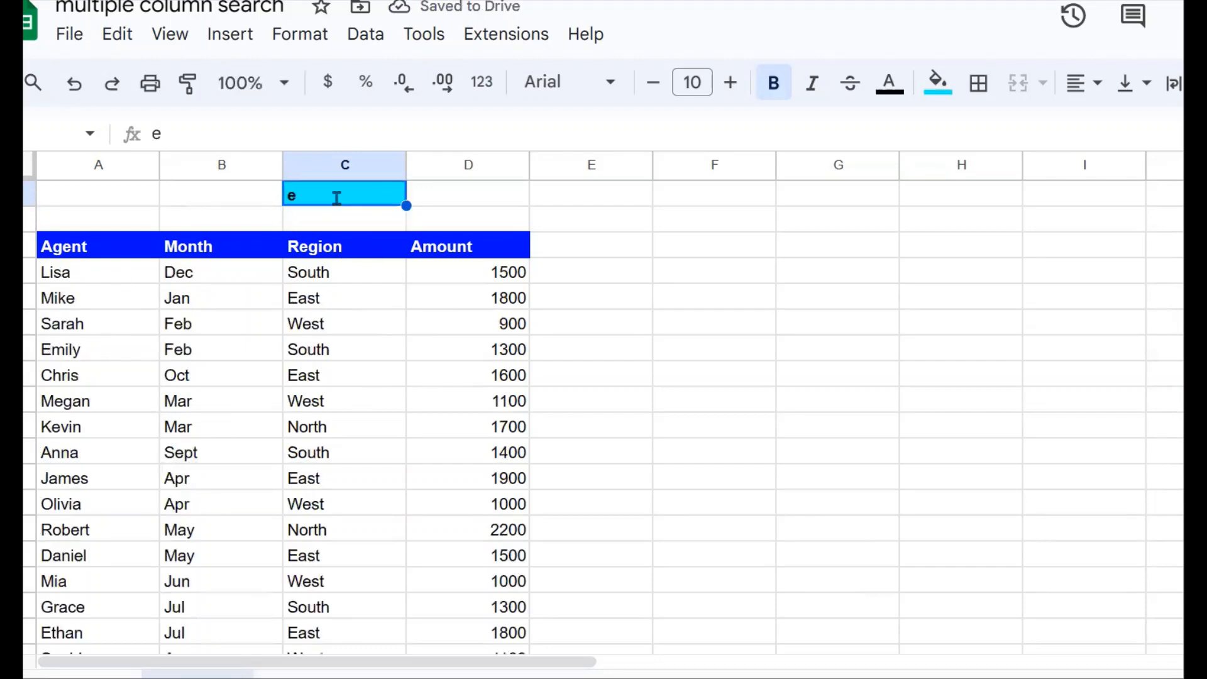
double_click(336, 198)
key(BackSpace)
text(1)
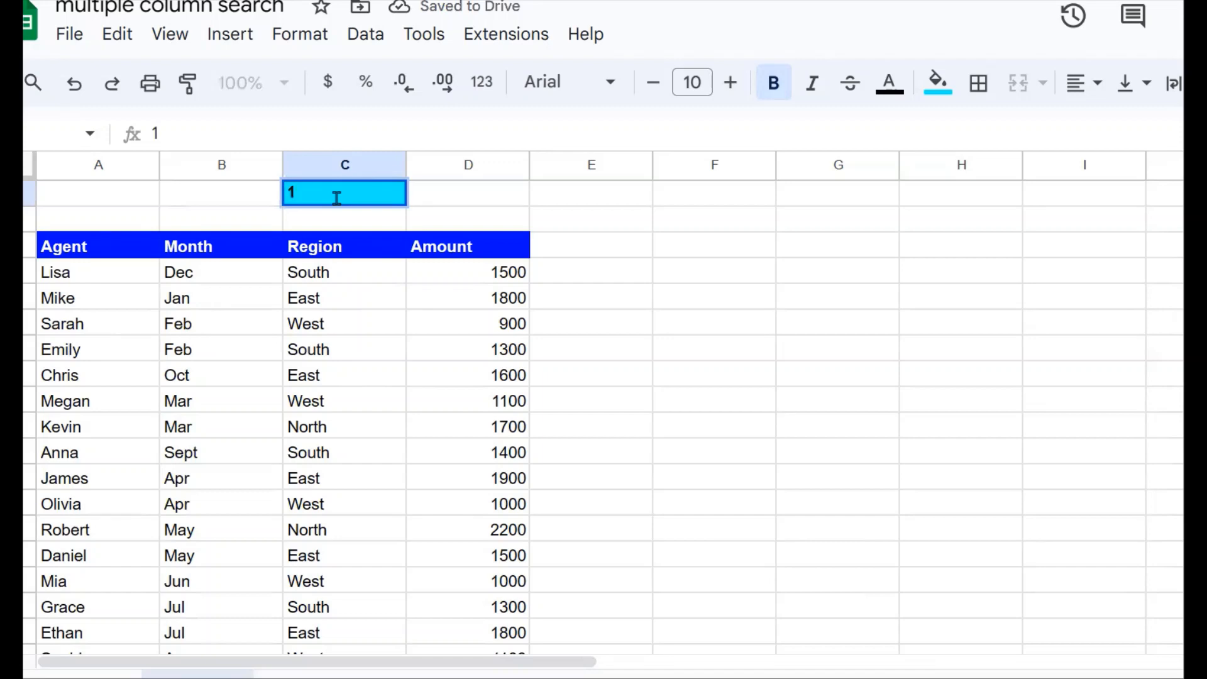
text(500)
key(Return)
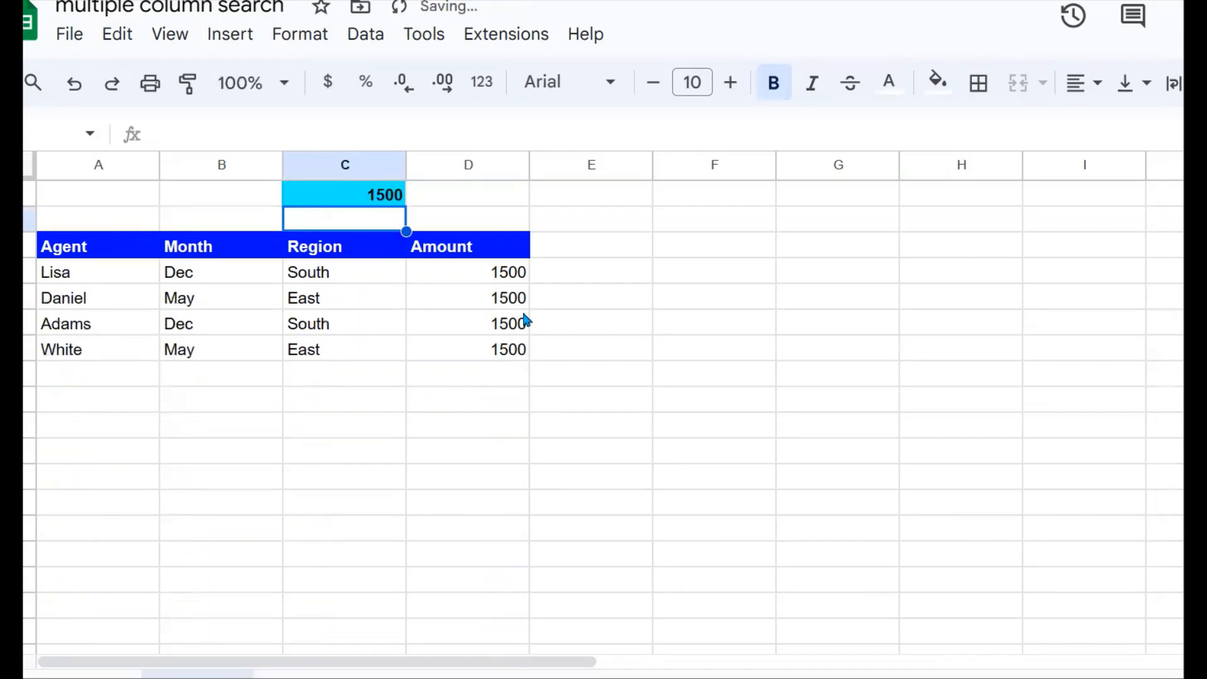
click(510, 277)
click(509, 333)
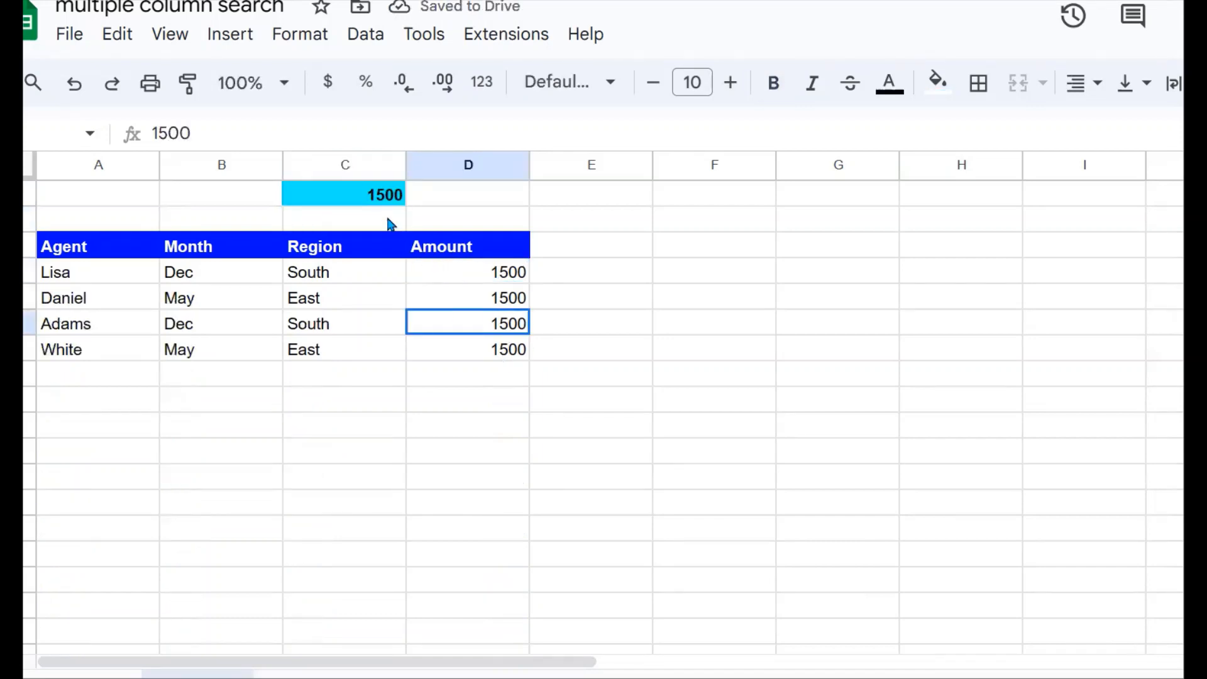
Change the search value in C1 to 100 to test partial matching on the Amount column
click(378, 199)
text(100)
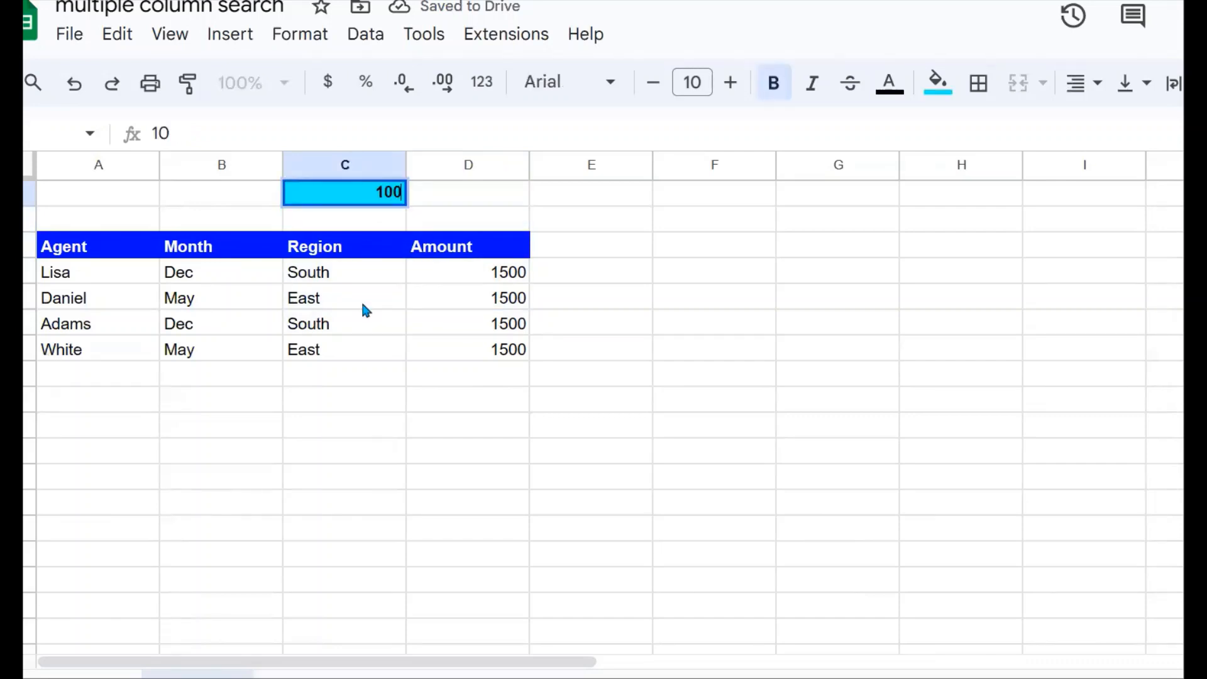
key(Return)
click(411, 433)
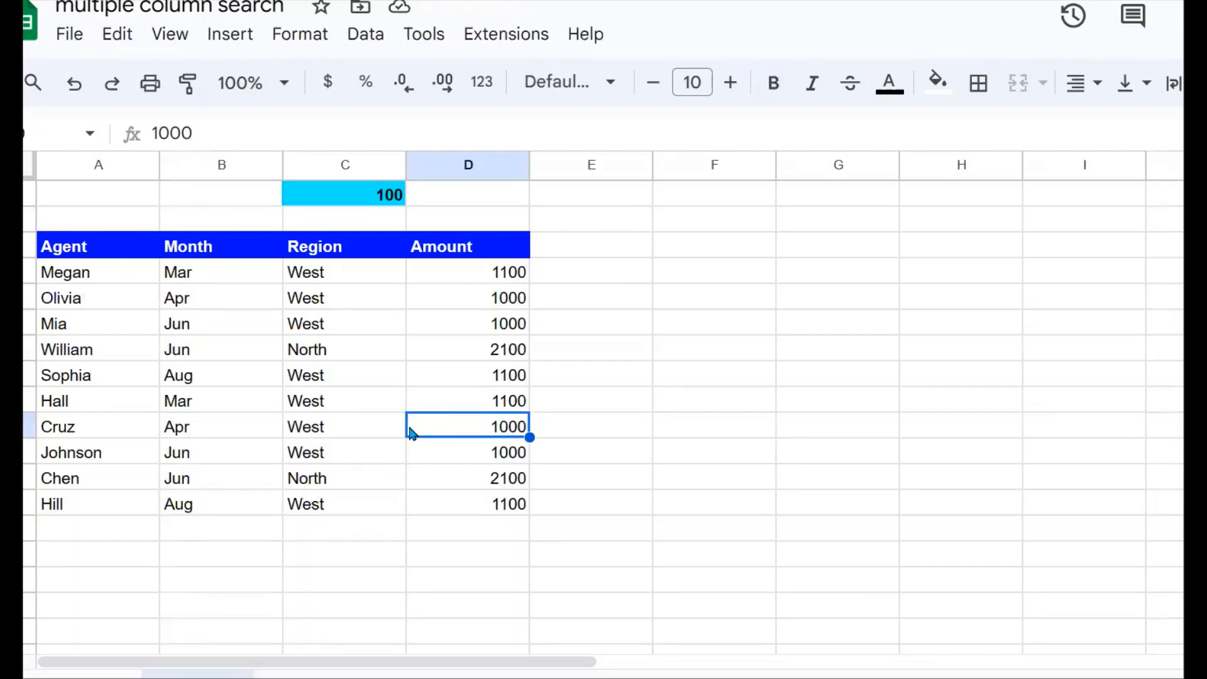
click(367, 201)
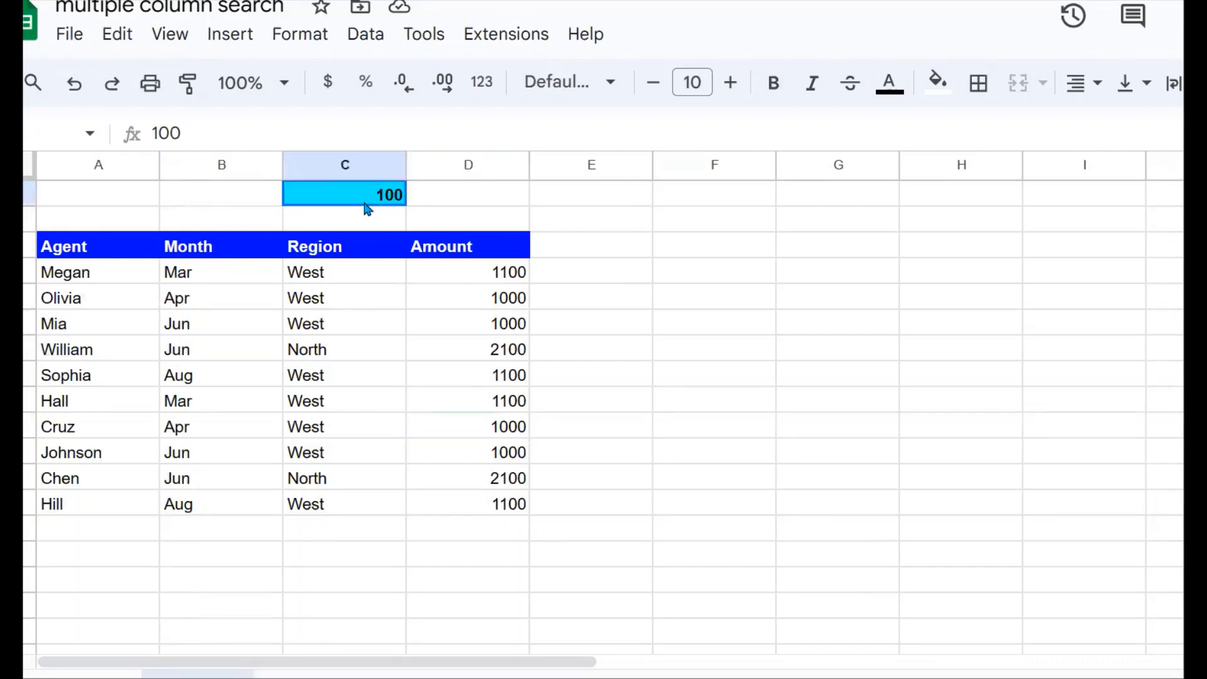
click(272, 381)
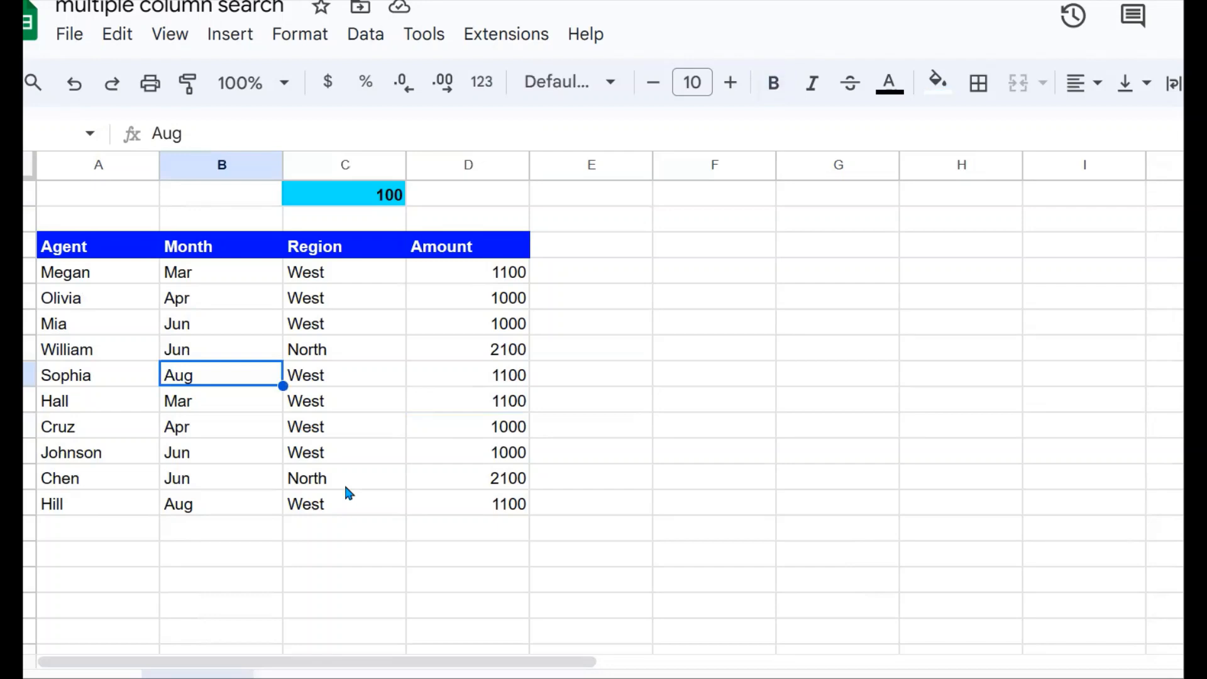
Review the FILTER formula in A4 and the concatenated text in G2 of the data sheet, and return to the search sheet
click(105, 276)
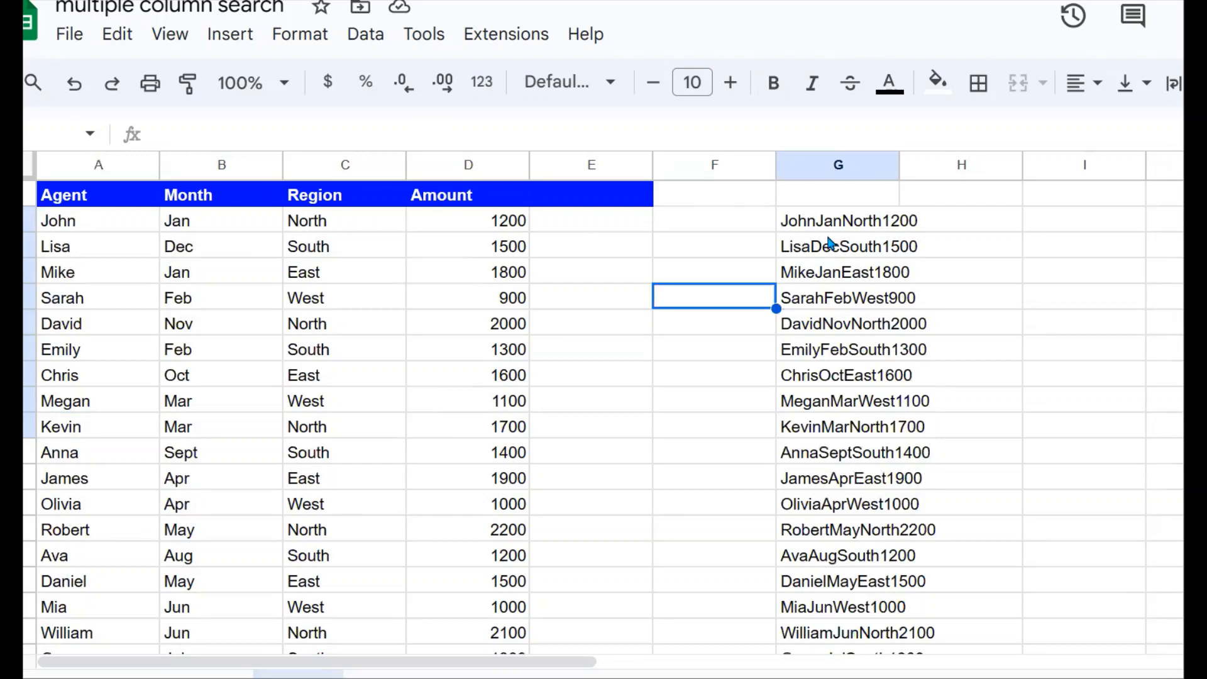
click(847, 220)
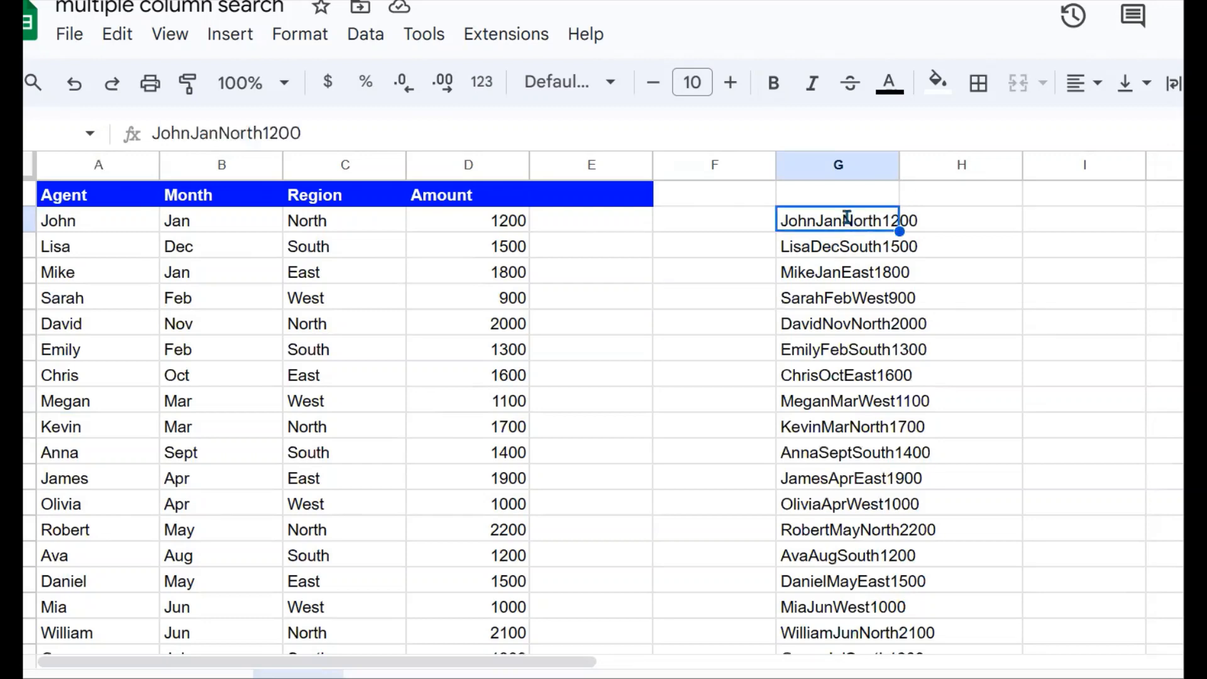
double_click(847, 218)
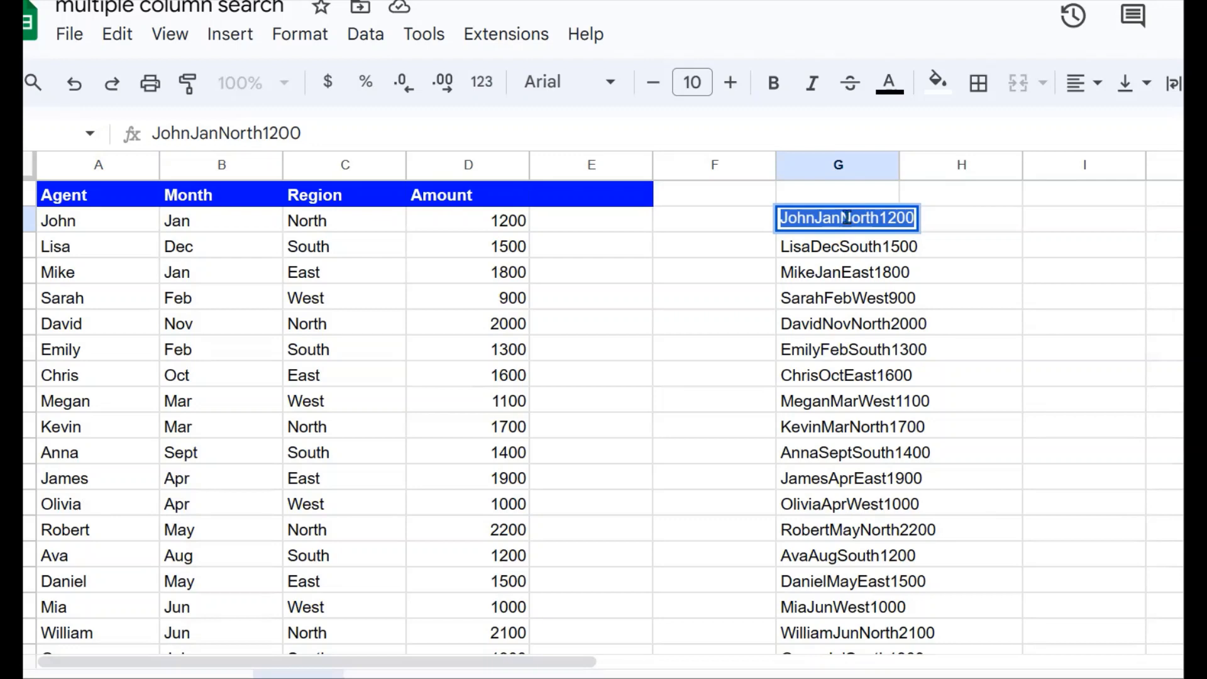
click(1013, 280)
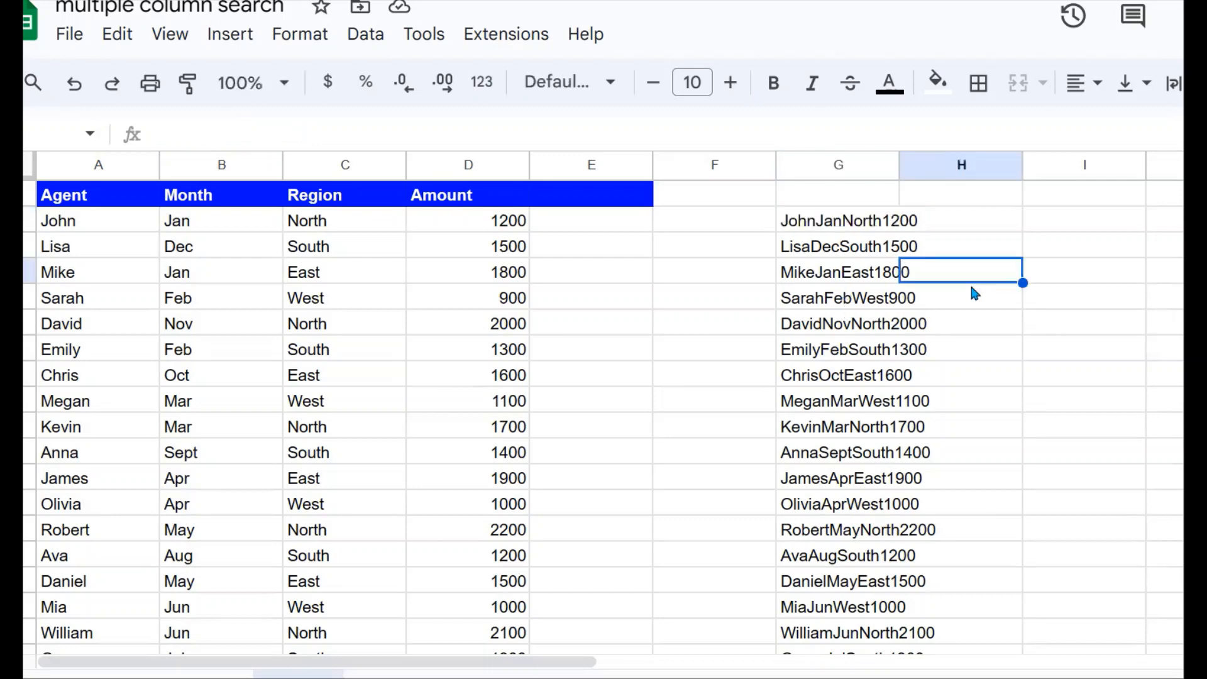
click(539, 287)
click(198, 675)
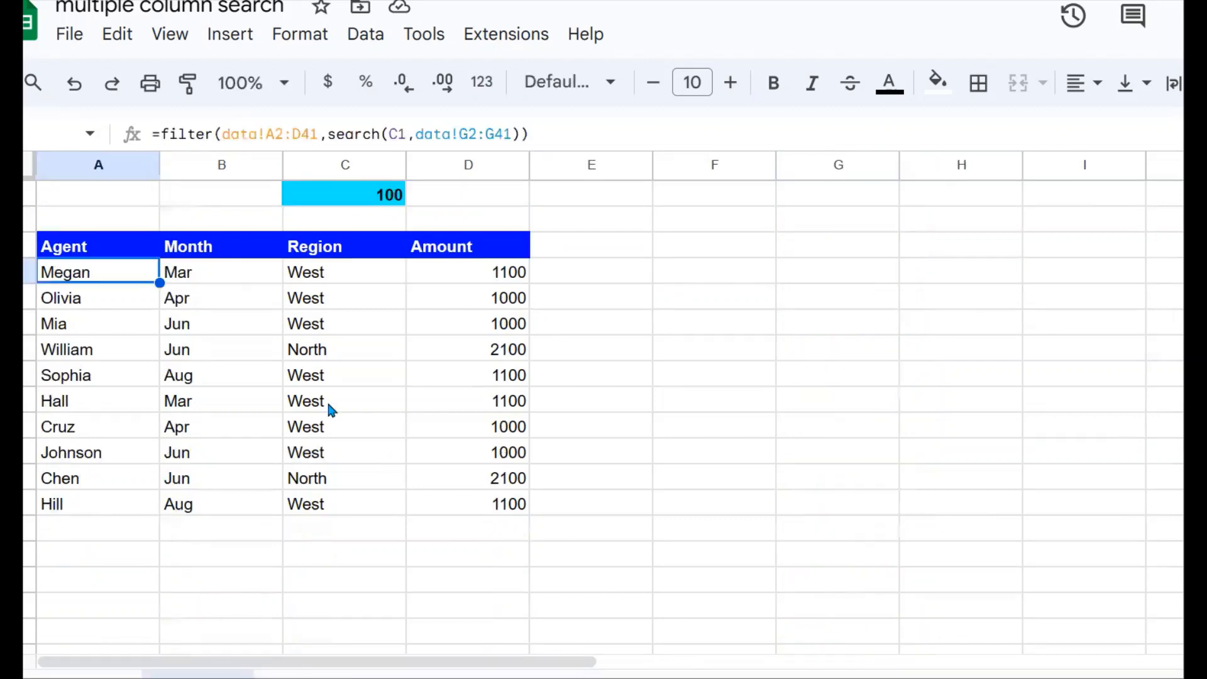
click(329, 406)
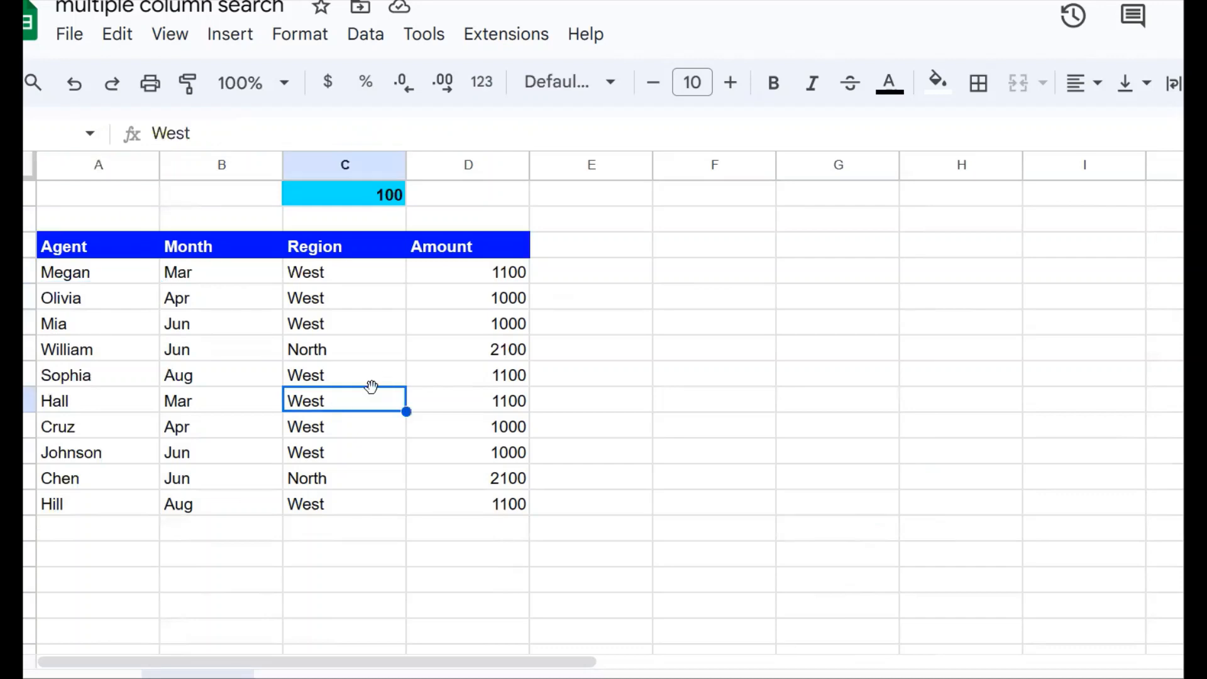